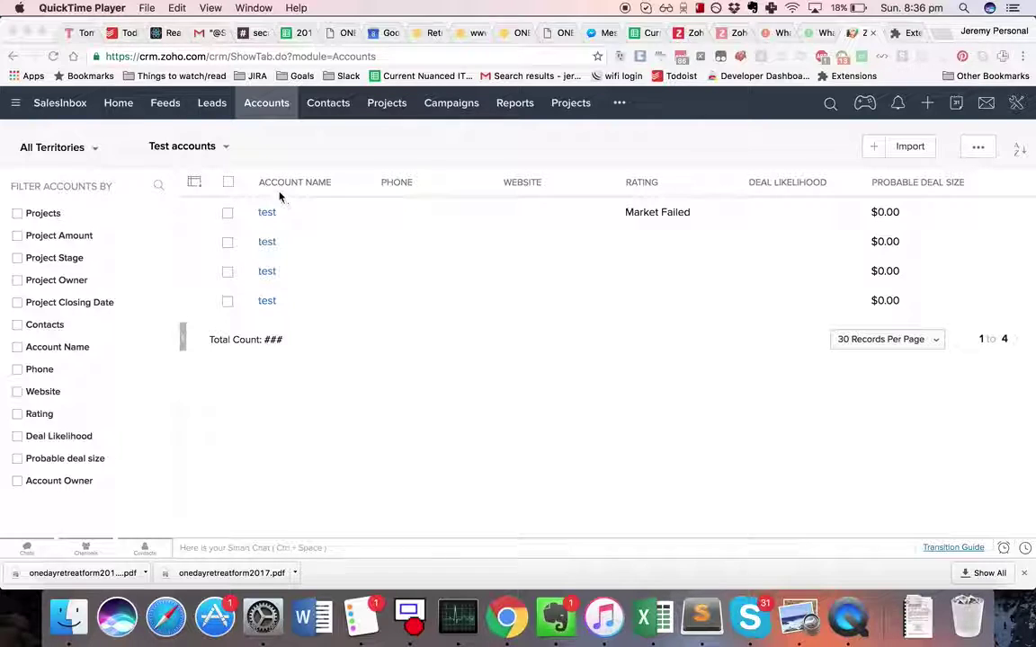
# Open Feeds in a new tab and show dormant records not updated for more than 32 days.
pyautogui.rightClick(164, 106)
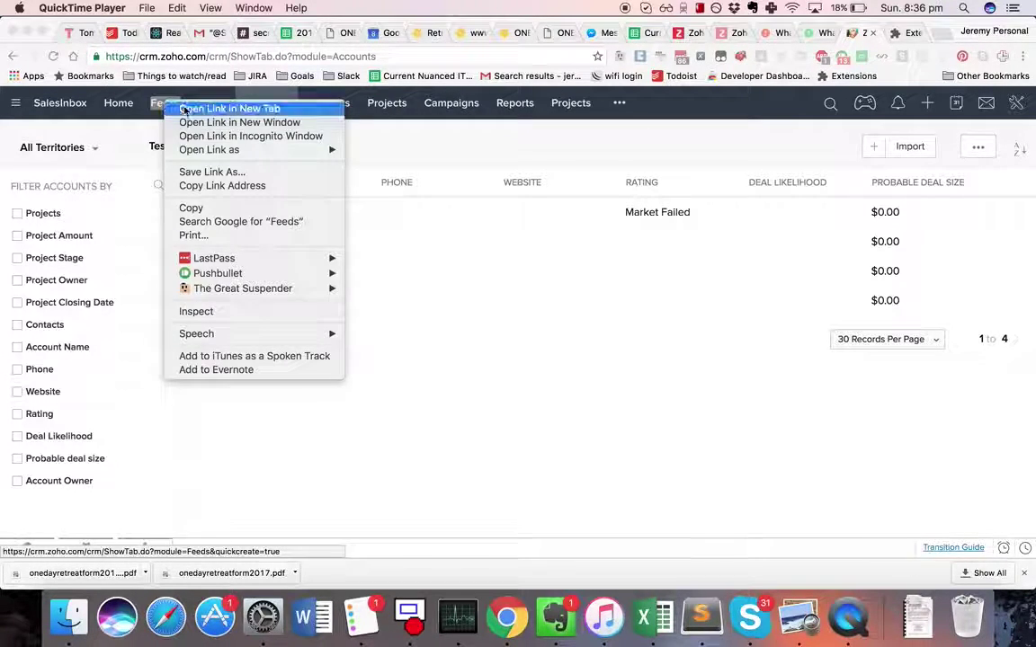
pyautogui.click(193, 107)
pyautogui.click(848, 32)
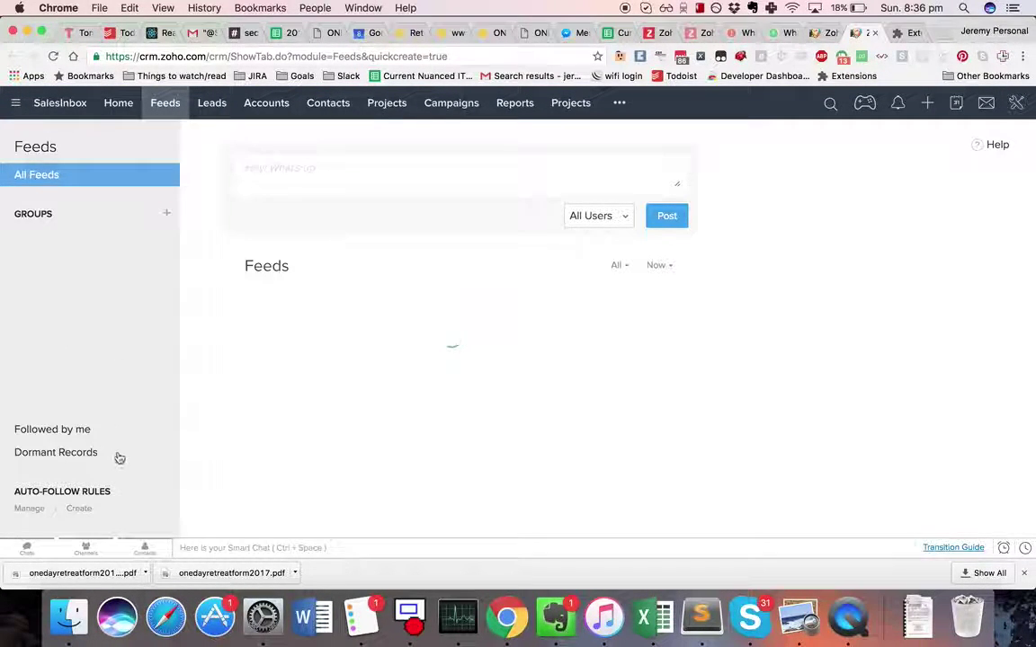
pyautogui.click(79, 454)
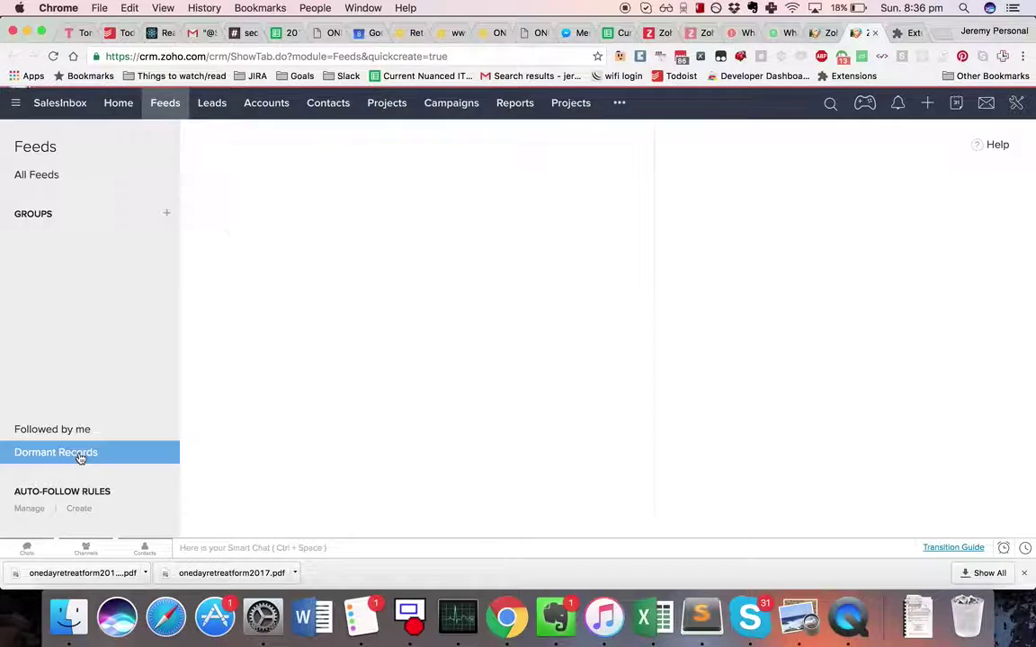
pyautogui.scroll(-1, 371, 413)
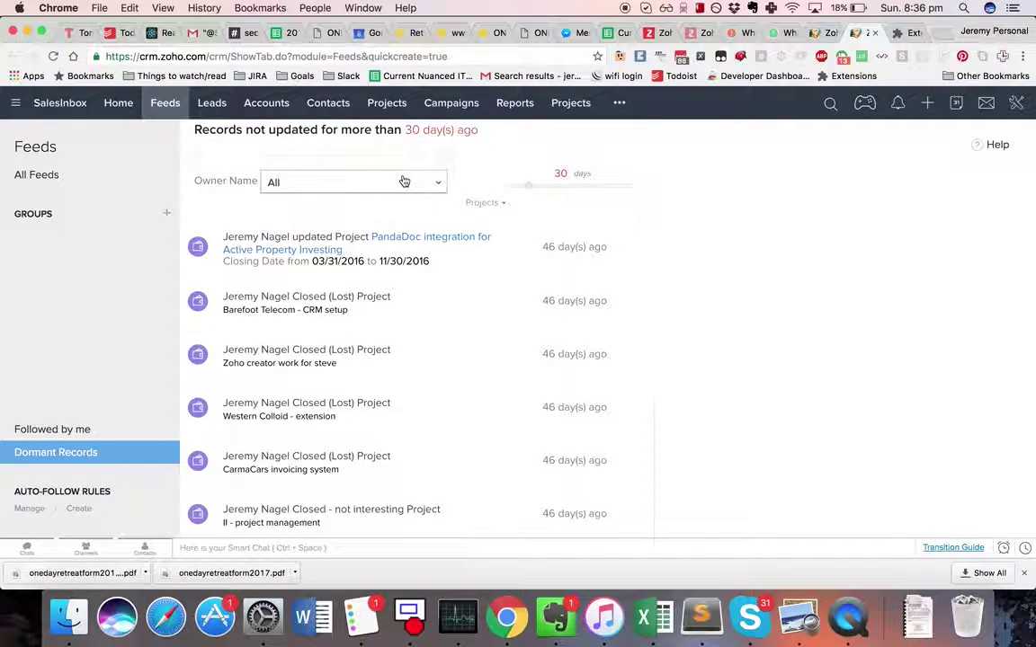
pyautogui.moveTo(530, 189)
pyautogui.mouseDown()
pyautogui.moveTo(555, 188)
pyautogui.moveTo(504, 187)
pyautogui.moveTo(530, 187)
pyautogui.mouseUp()
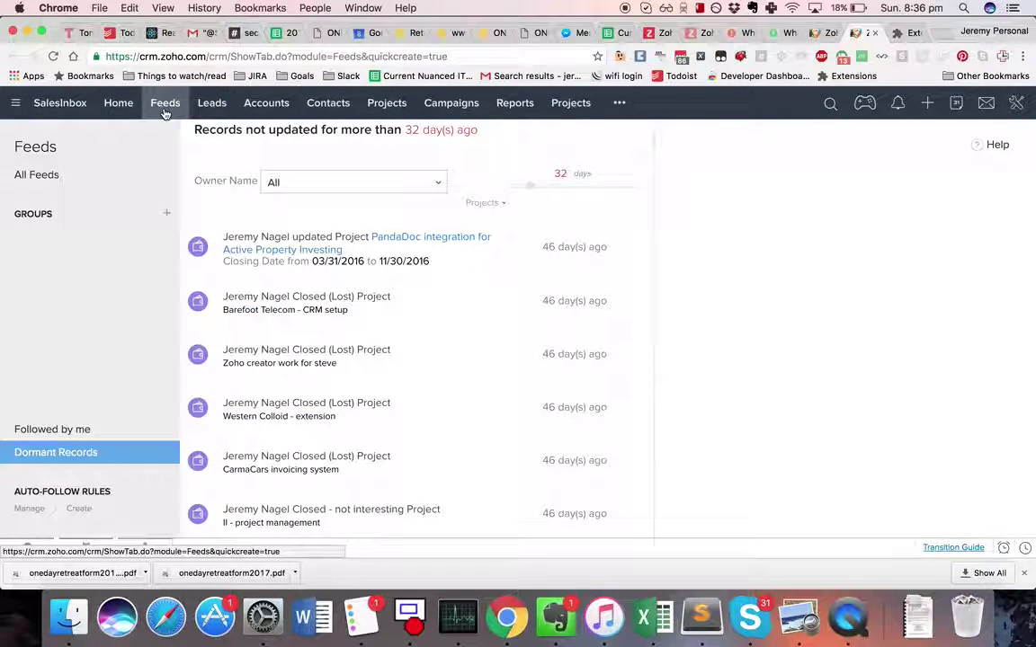
# Open Setup in a new browser tab and bring up the Accounts module's Standard layout for editing.
pyautogui.click(260, 106)
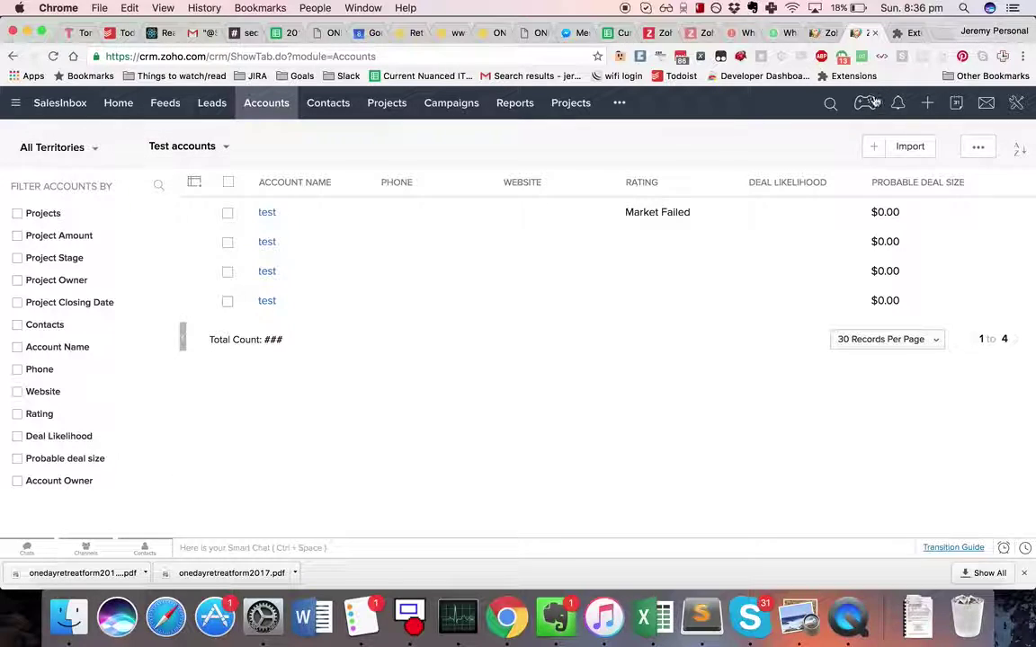
pyautogui.click(1017, 106)
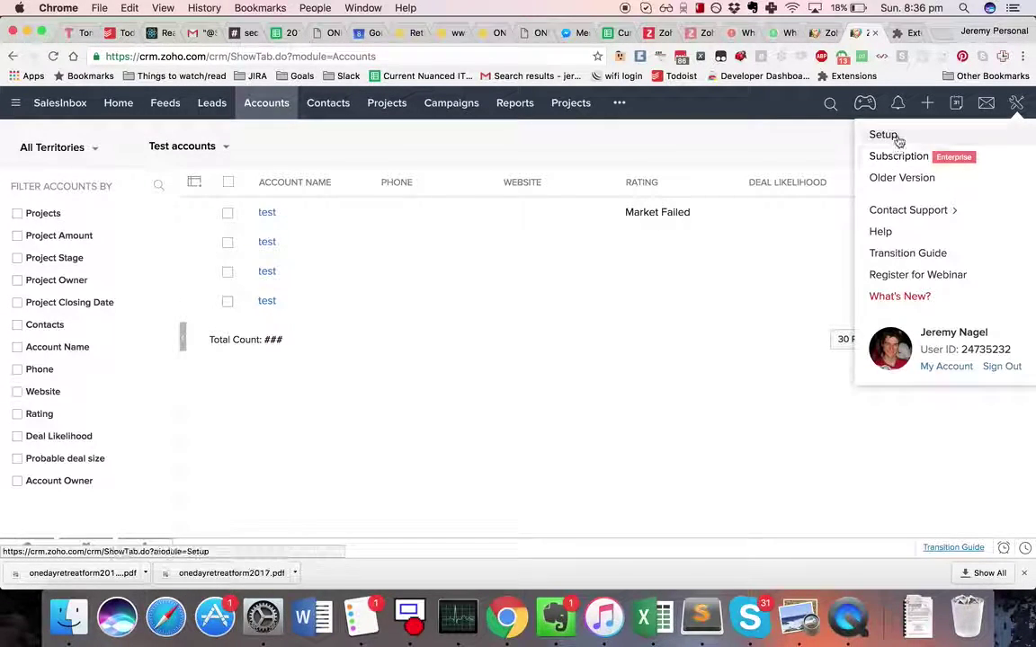
pyautogui.rightClick(897, 136)
pyautogui.click(869, 144)
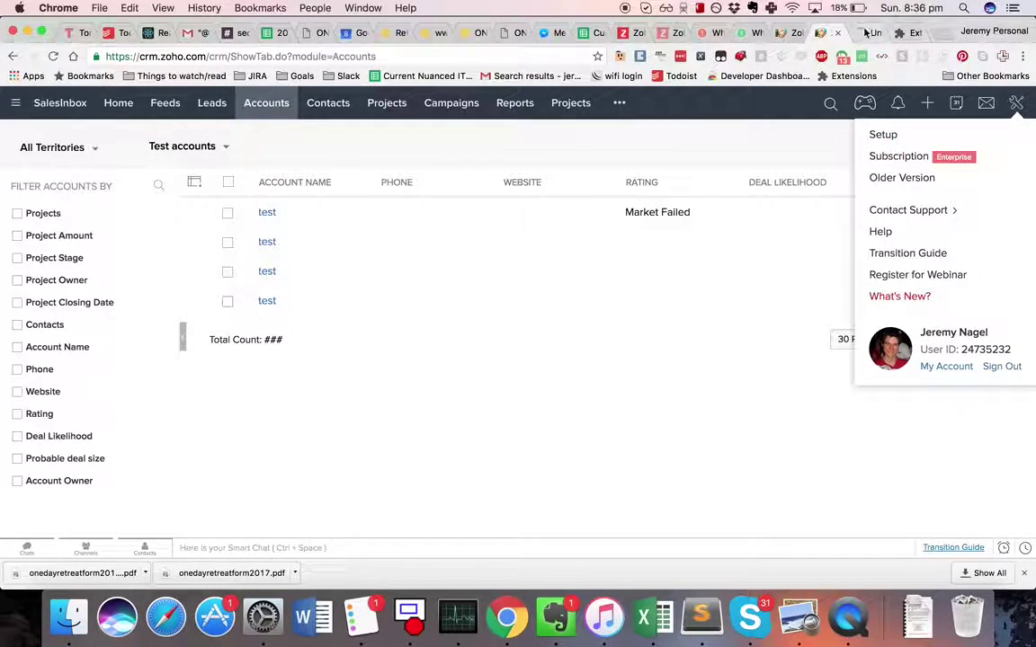
pyautogui.click(866, 33)
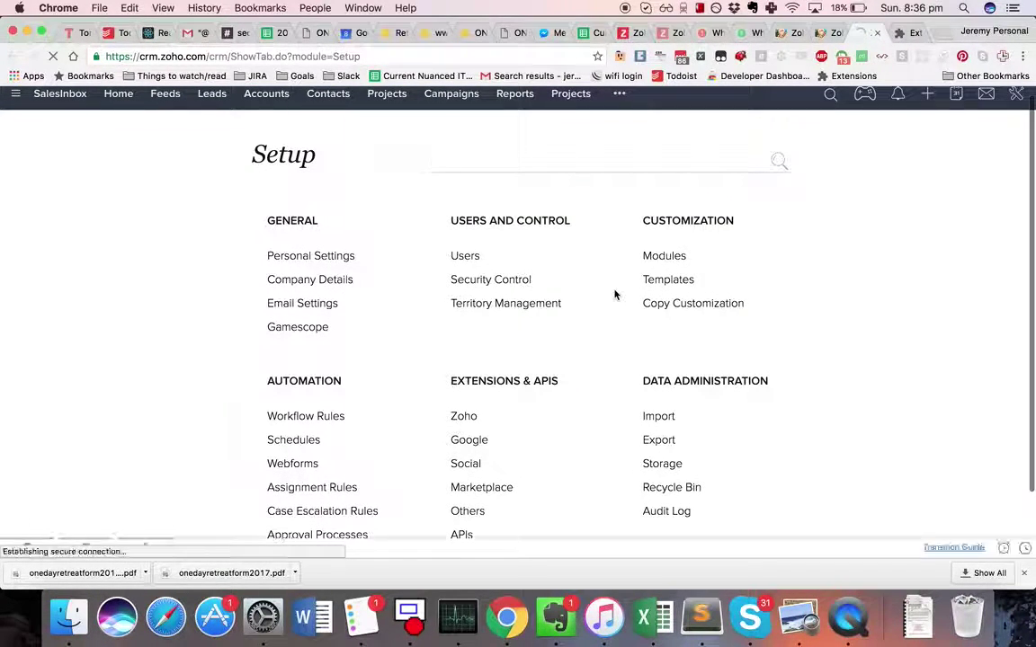
pyautogui.click(670, 257)
pyautogui.click(236, 389)
pyautogui.click(319, 389)
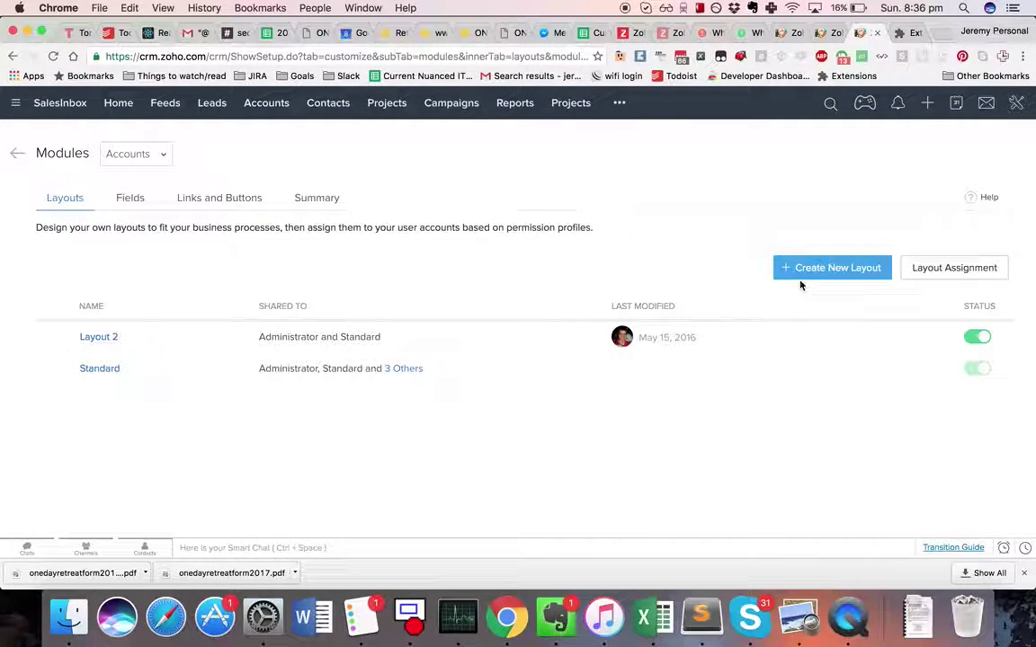
pyautogui.click(99, 368)
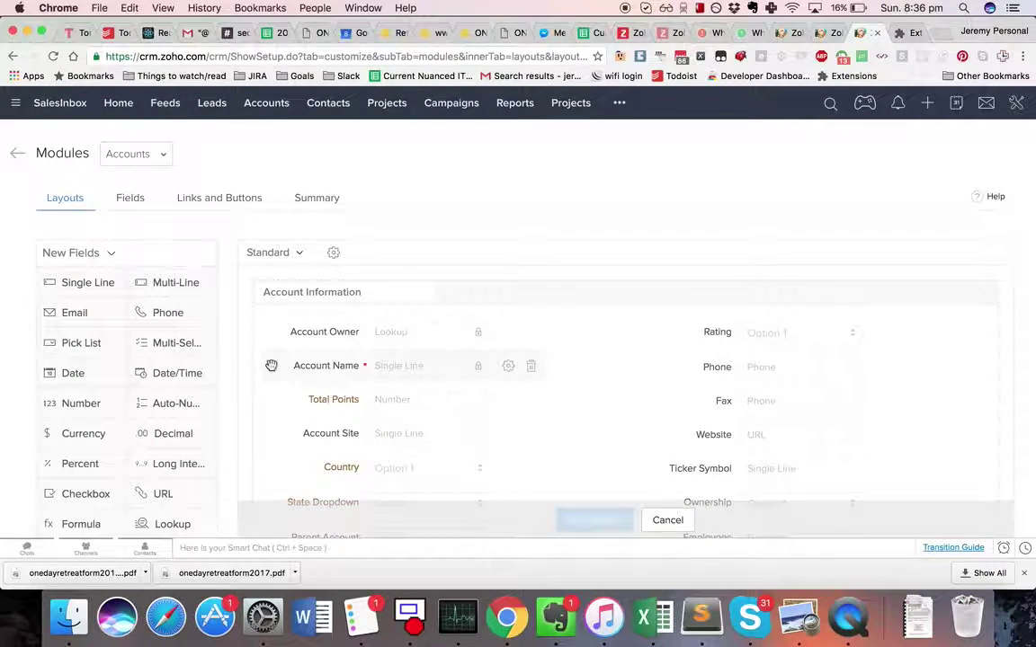
# Add a Date field named "Follow up date" at the start of the Account Information section and save the layout.
pyautogui.scroll(-1, 243, 376)
pyautogui.moveTo(96, 329); pyautogui.dragTo(370, 278)
pyautogui.press('super+s')
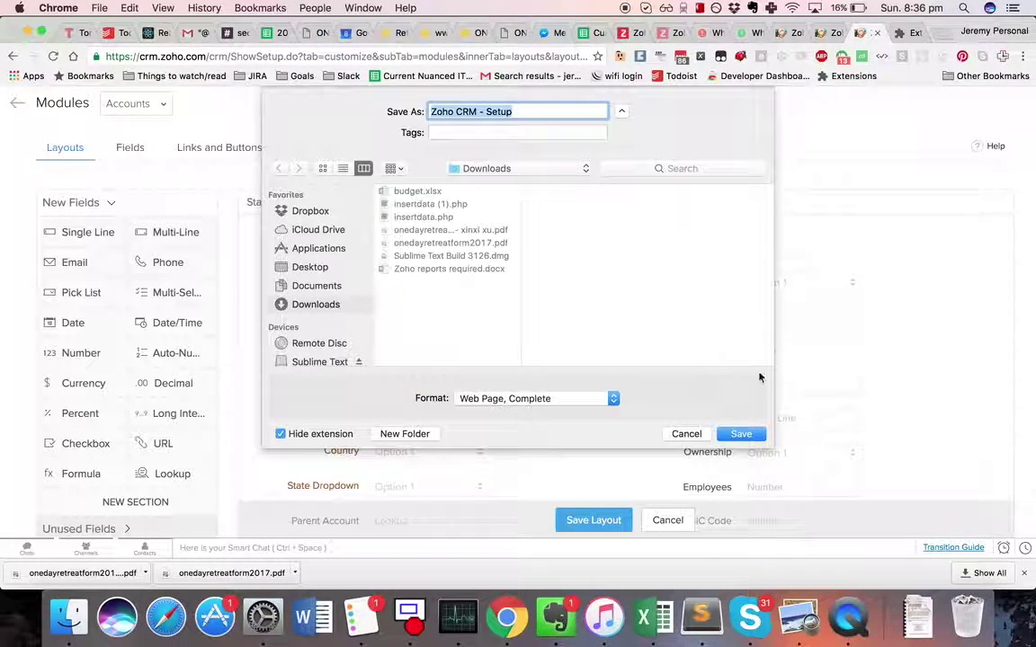
pyautogui.click(686, 433)
pyautogui.press('BackSpace')
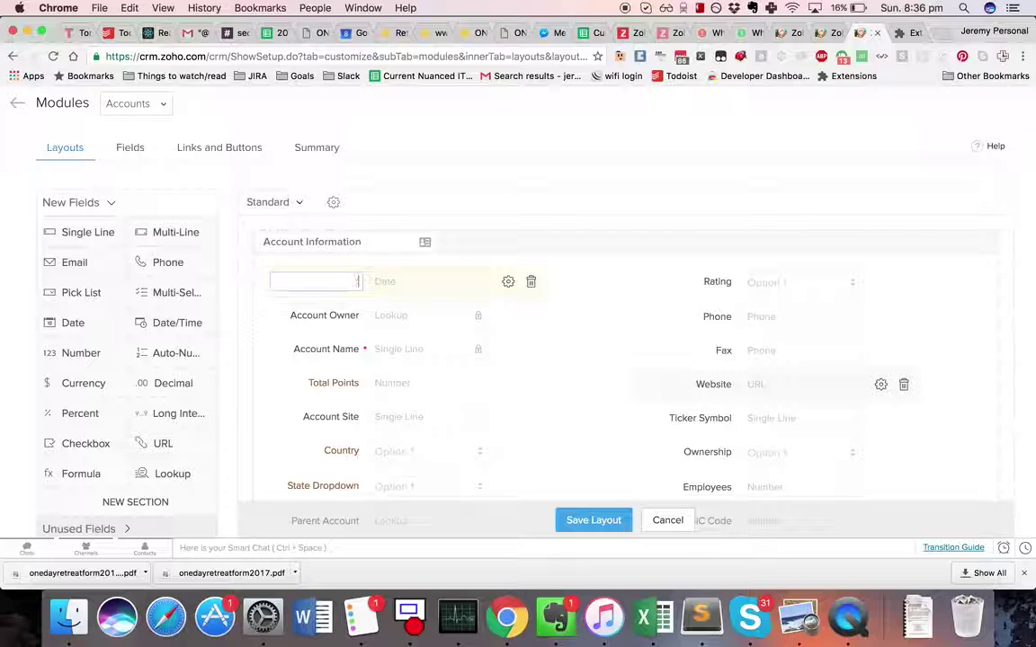
pyautogui.write('Follow up date')
pyautogui.click(594, 519)
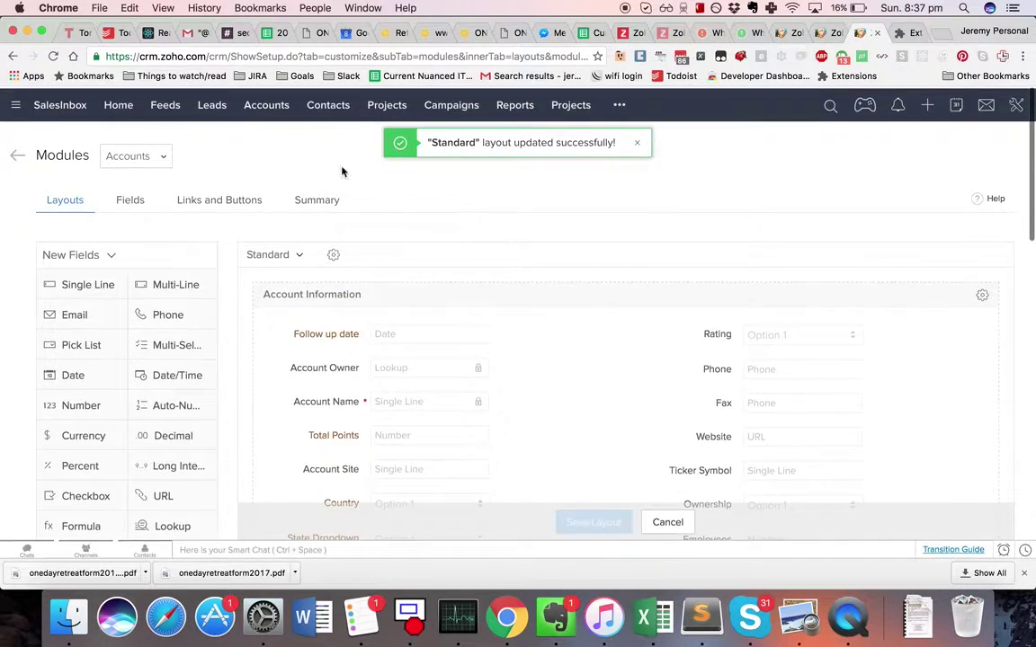
# Add the Follow up date column to the Test accounts list in the Accounts module.
pyautogui.click(271, 112)
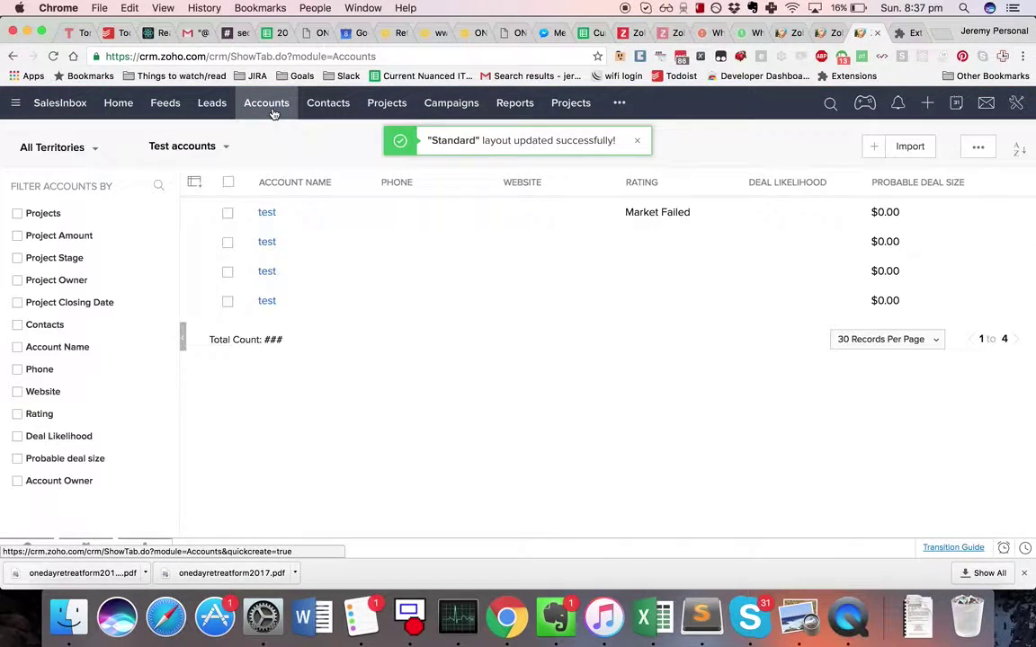
pyautogui.click(194, 182)
pyautogui.write('fol')
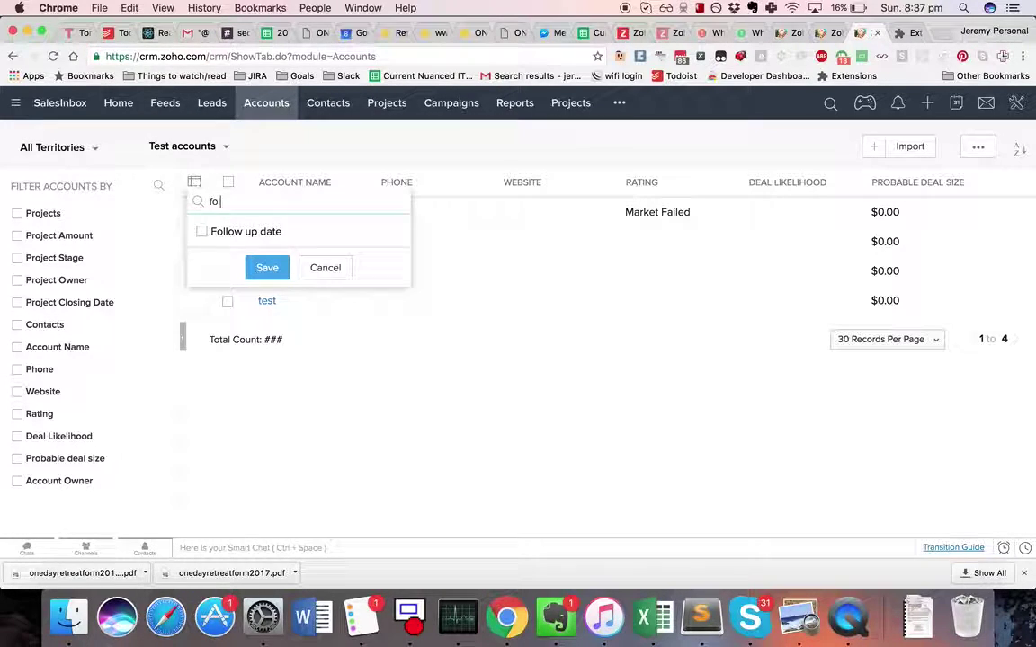
pyautogui.click(201, 231)
pyautogui.click(267, 502)
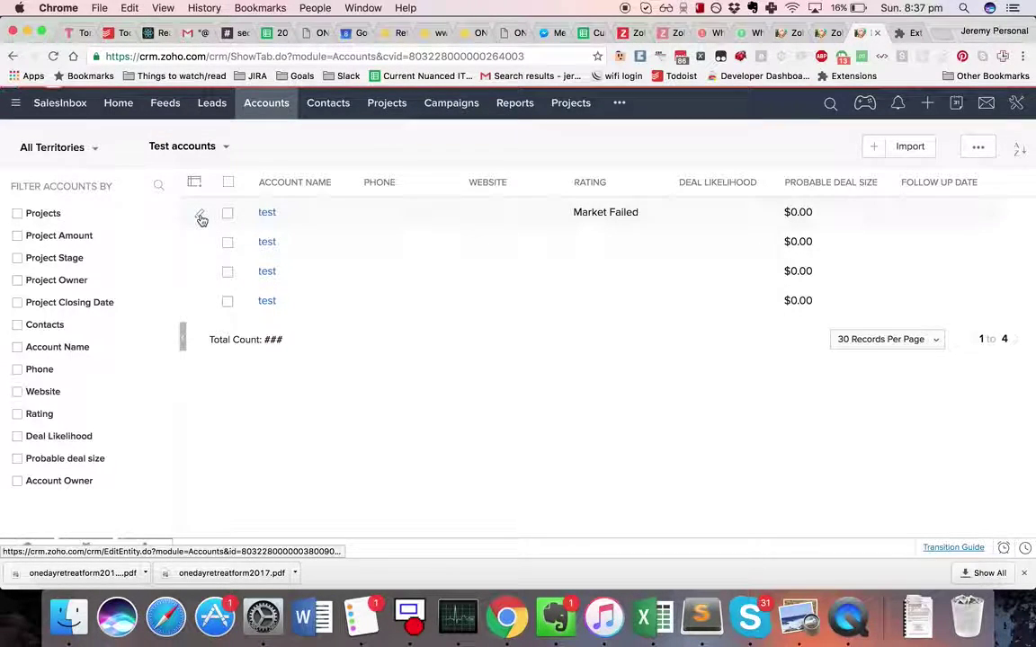
# Set the first test account's Follow up date to January 20, 2017, save it and return to the accounts list.
pyautogui.click(199, 215)
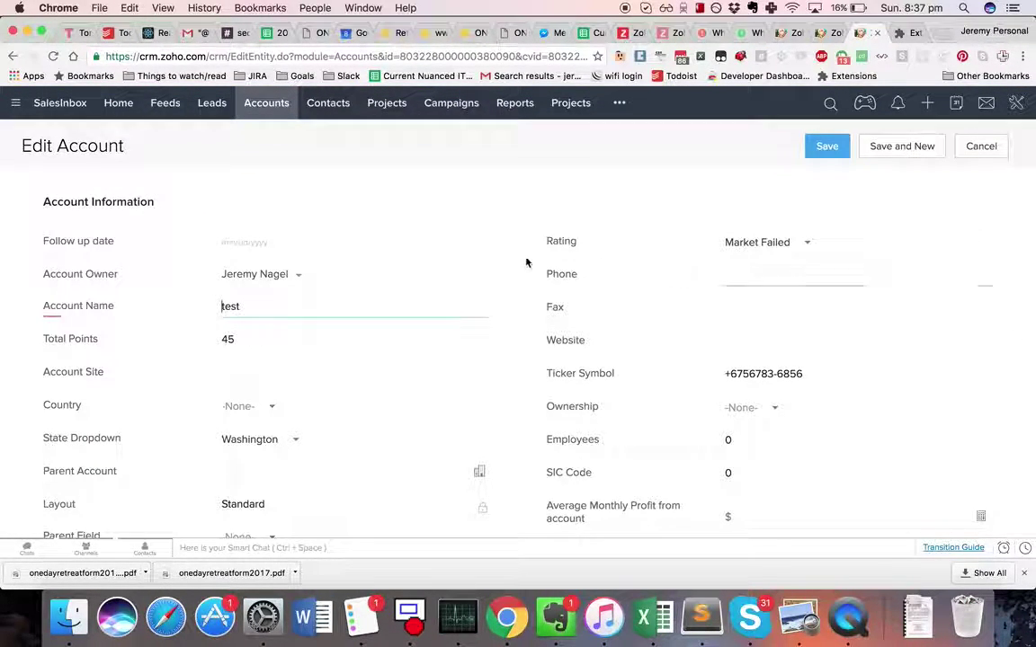
pyautogui.click(266, 243)
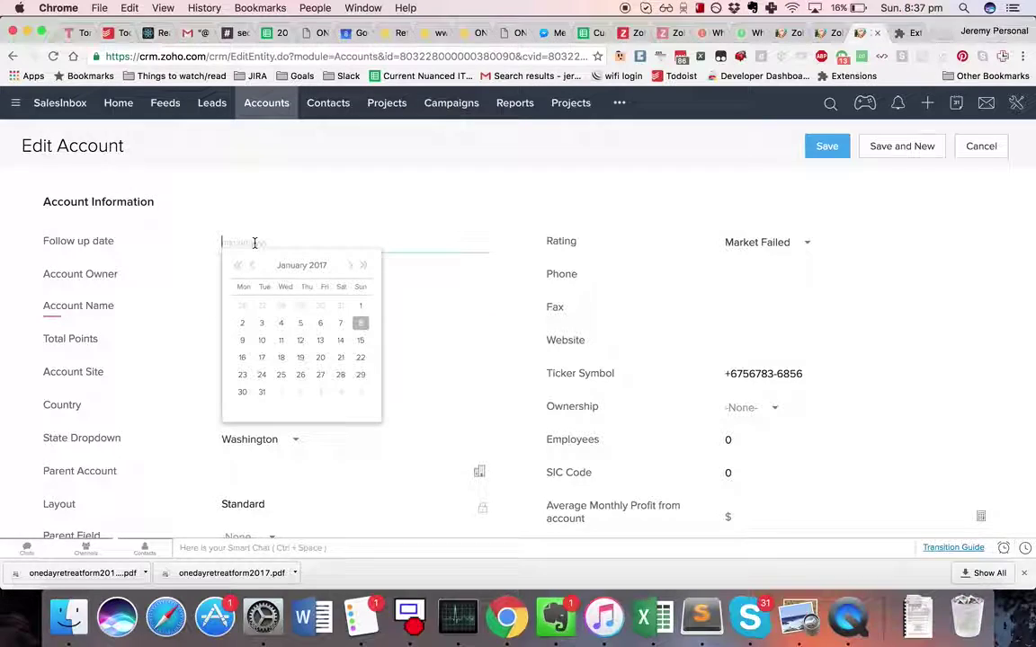
pyautogui.click(320, 359)
pyautogui.click(840, 156)
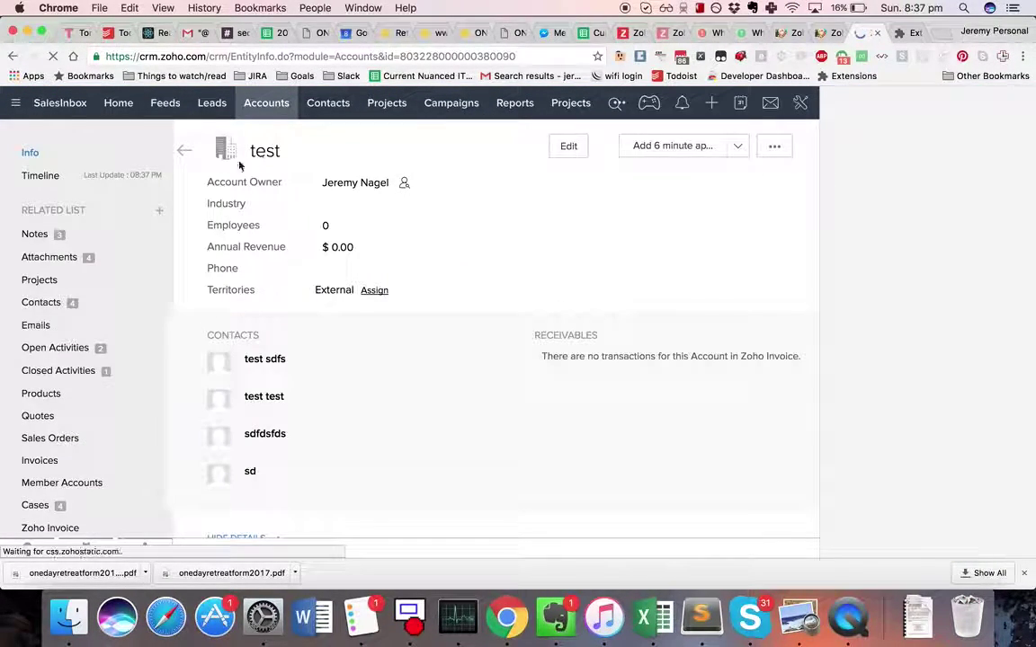
pyautogui.click(180, 152)
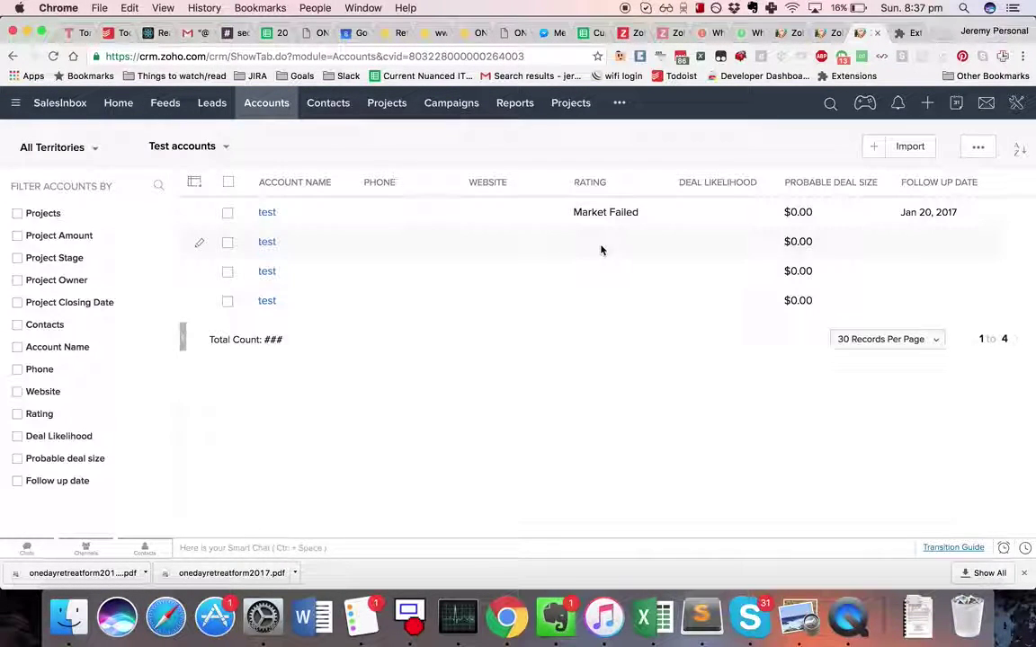
# Mass update the Follow up date of the other three test accounts to 02/09/2017.
pyautogui.click(228, 243)
pyautogui.click(228, 272)
pyautogui.click(227, 301)
pyautogui.click(473, 149)
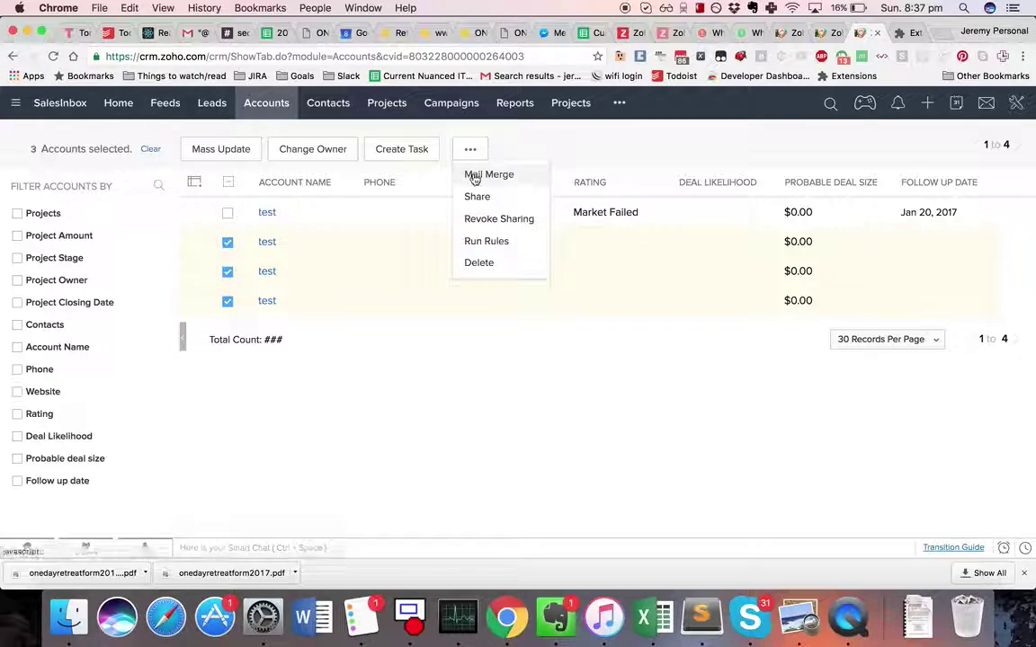
pyautogui.click(236, 149)
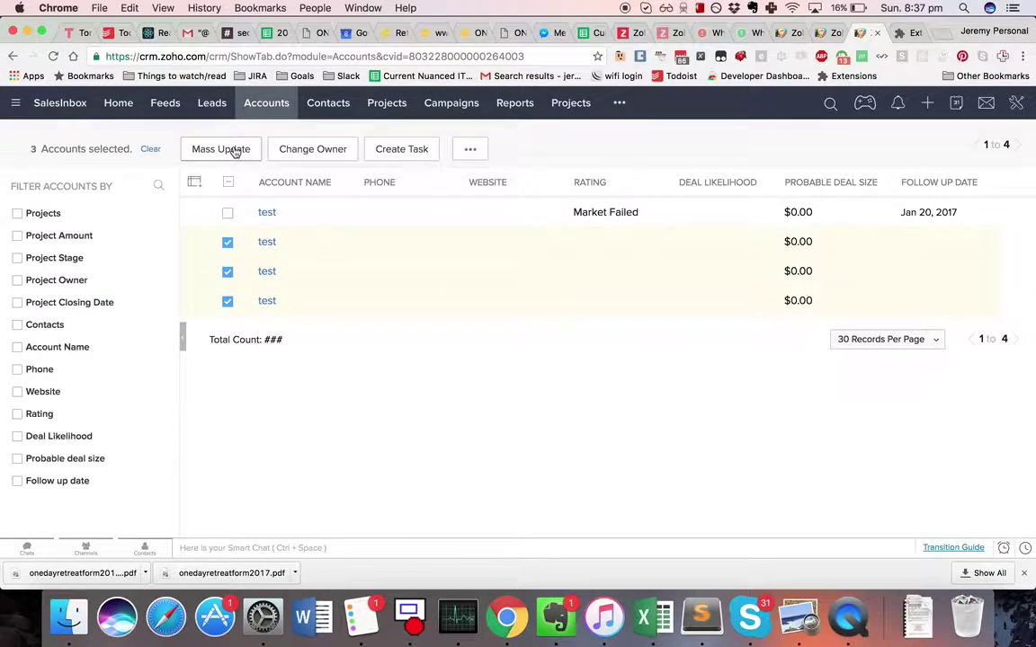
pyautogui.click(382, 165)
pyautogui.write('fo')
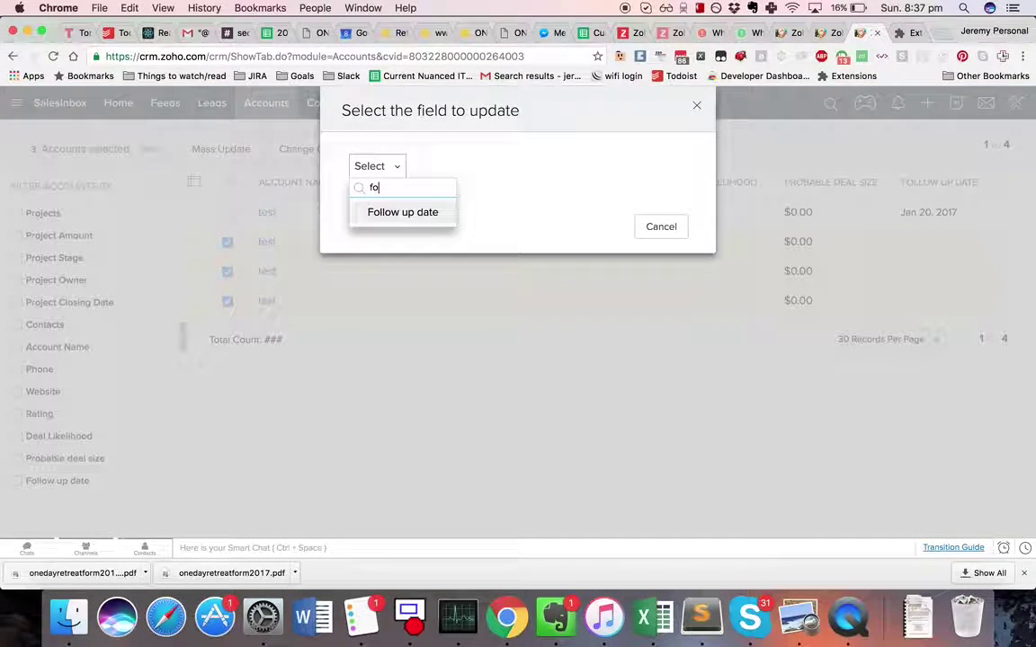
pyautogui.press('Return')
pyautogui.click(477, 169)
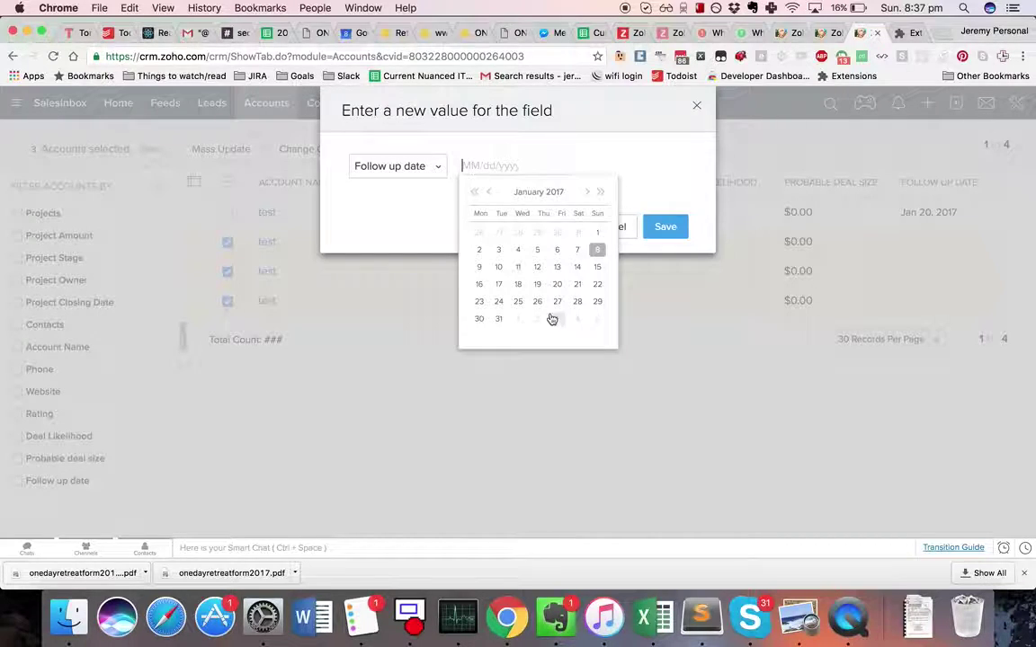
pyautogui.click(589, 196)
pyautogui.click(536, 256)
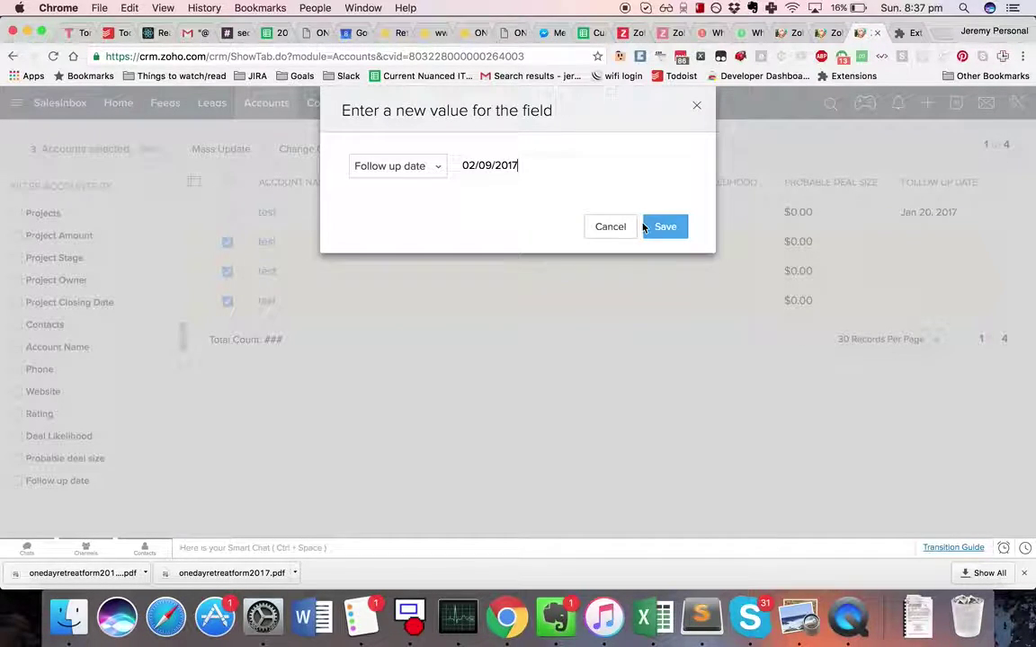
pyautogui.click(667, 228)
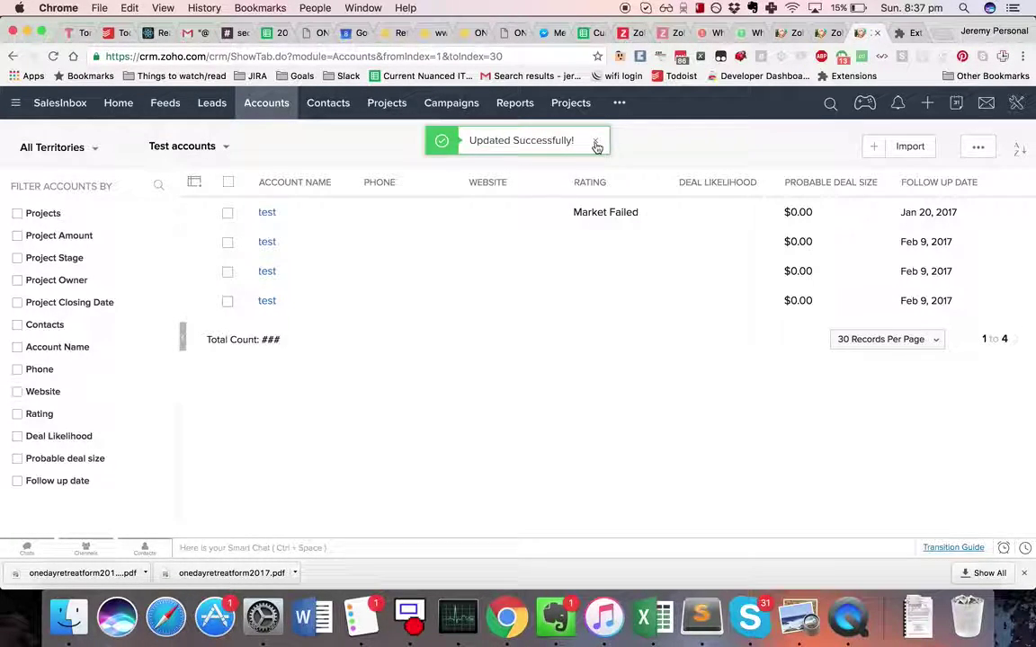
pyautogui.click(595, 145)
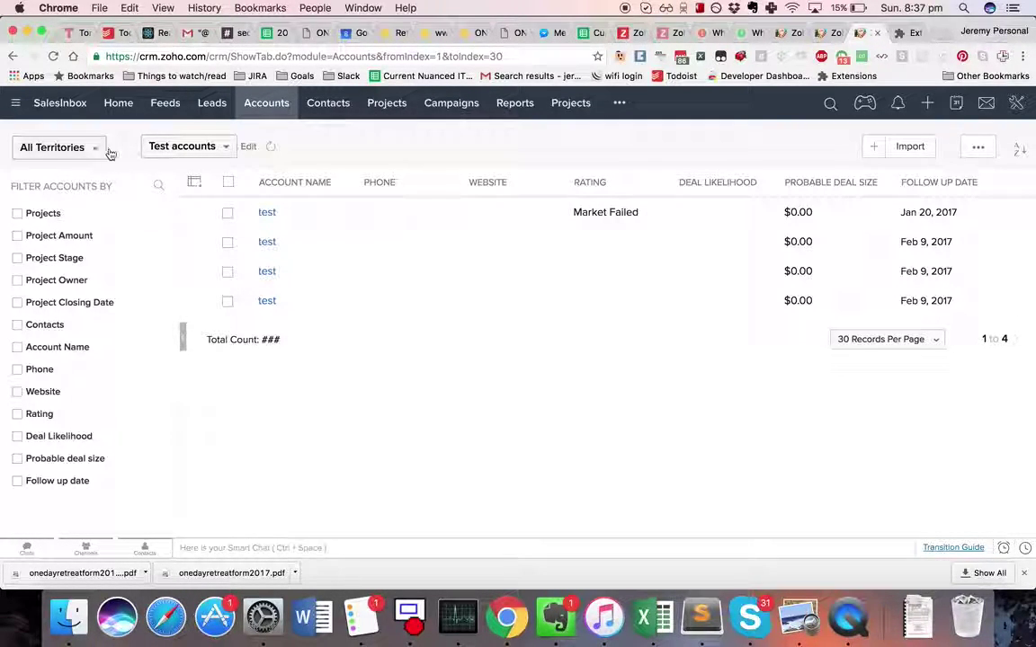
# Start a new custom view for Accounts and name it "Accounts to follow up".
pyautogui.click(226, 149)
pyautogui.click(215, 486)
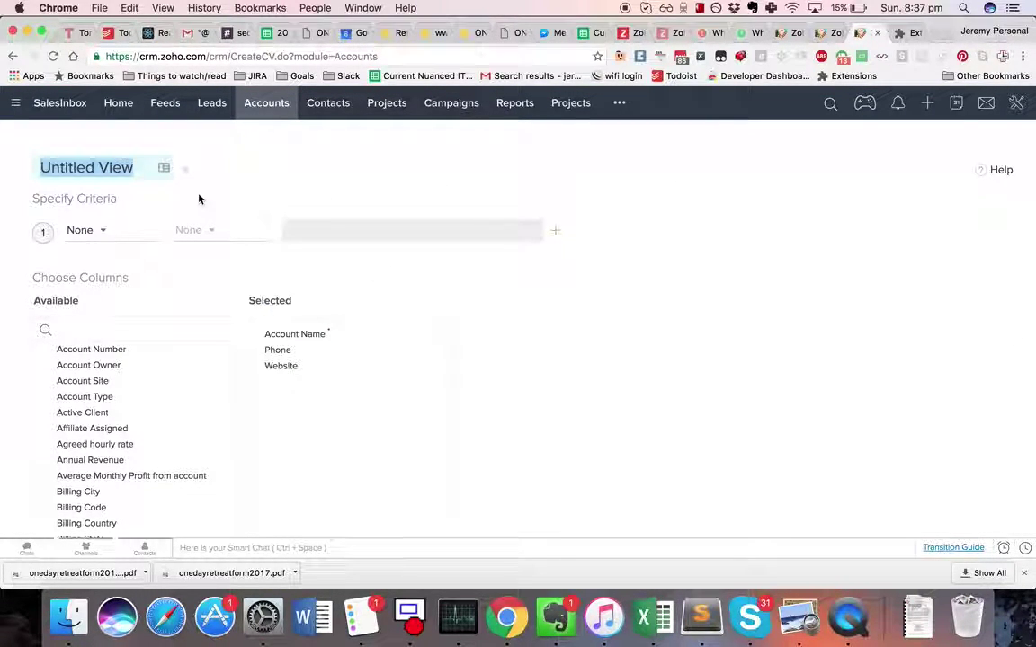
pyautogui.write('Accounts to follow up')
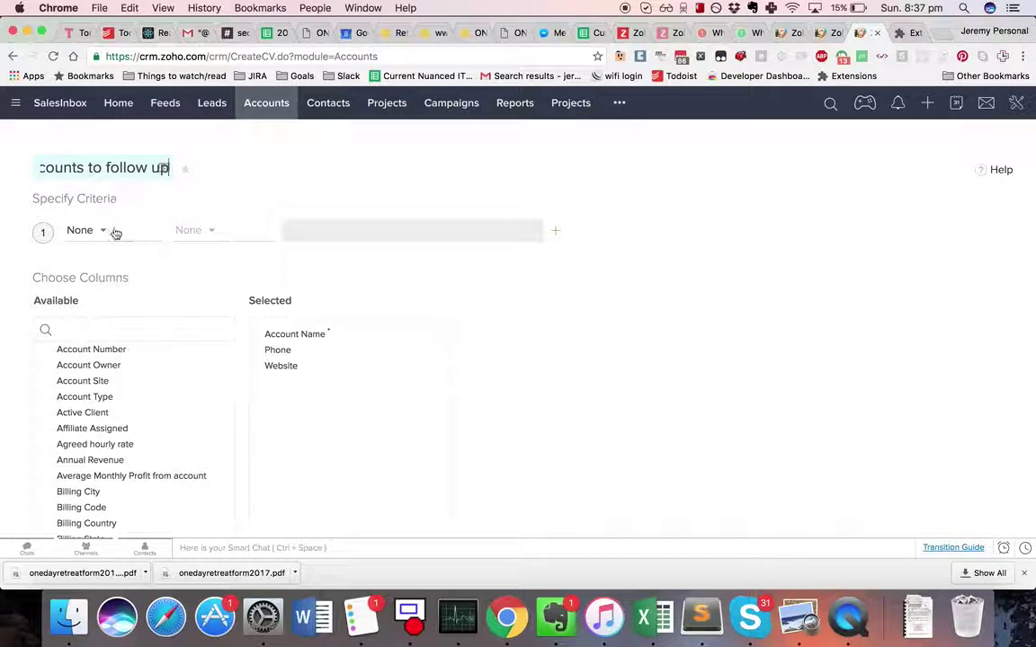
# Set the view's first criterion to Follow up date, Age in Days, > 0.
pyautogui.click(115, 233)
pyautogui.write('fol')
pyautogui.press('Return')
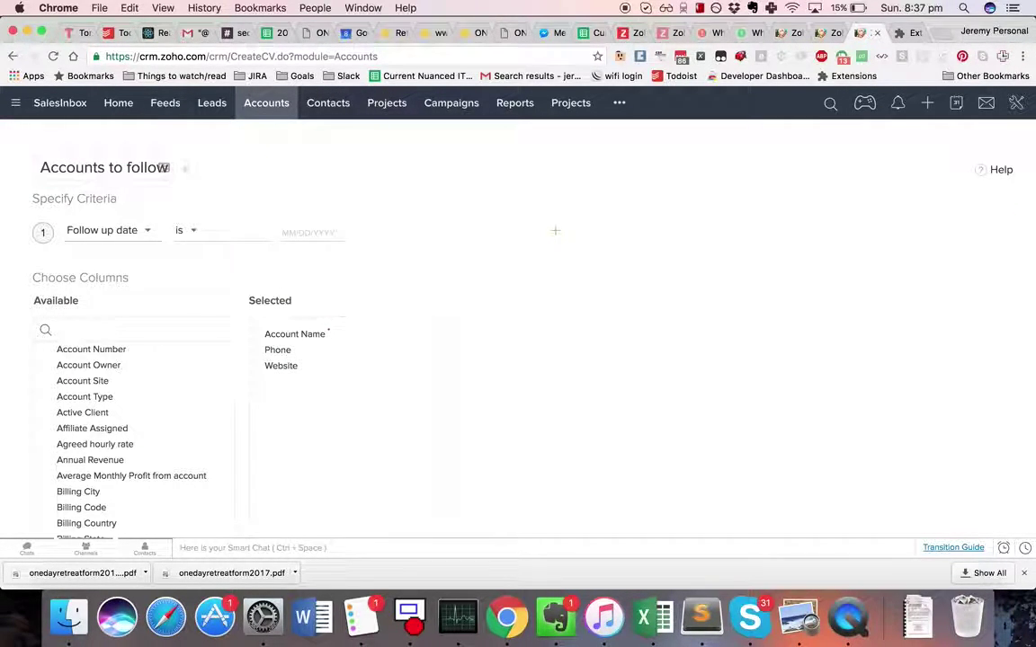
pyautogui.click(183, 233)
pyautogui.write('age')
pyautogui.press('Return')
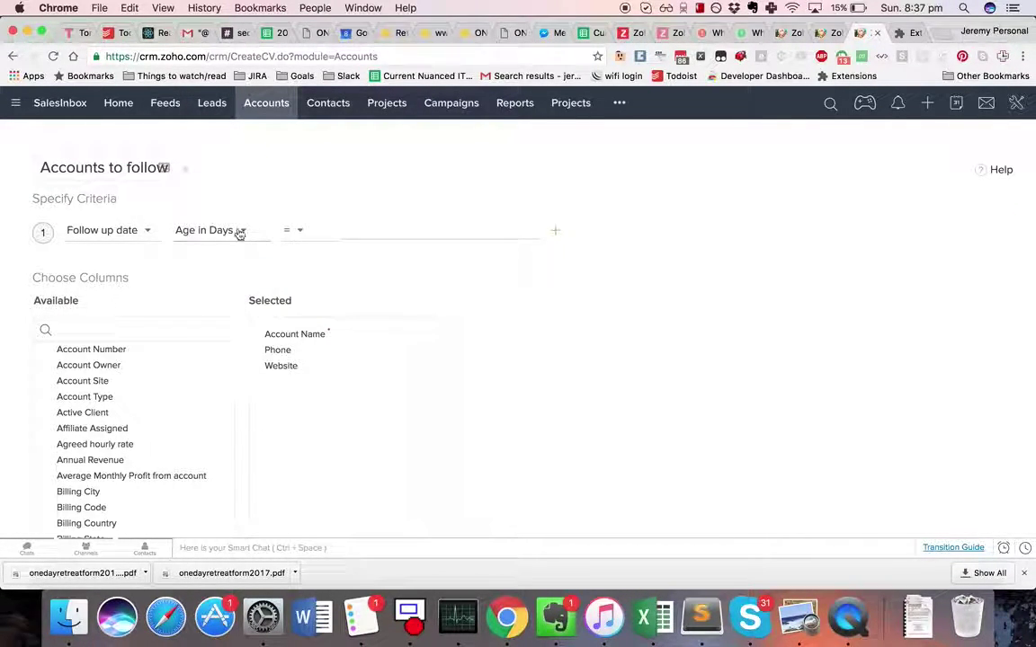
pyautogui.click(304, 232)
pyautogui.click(321, 341)
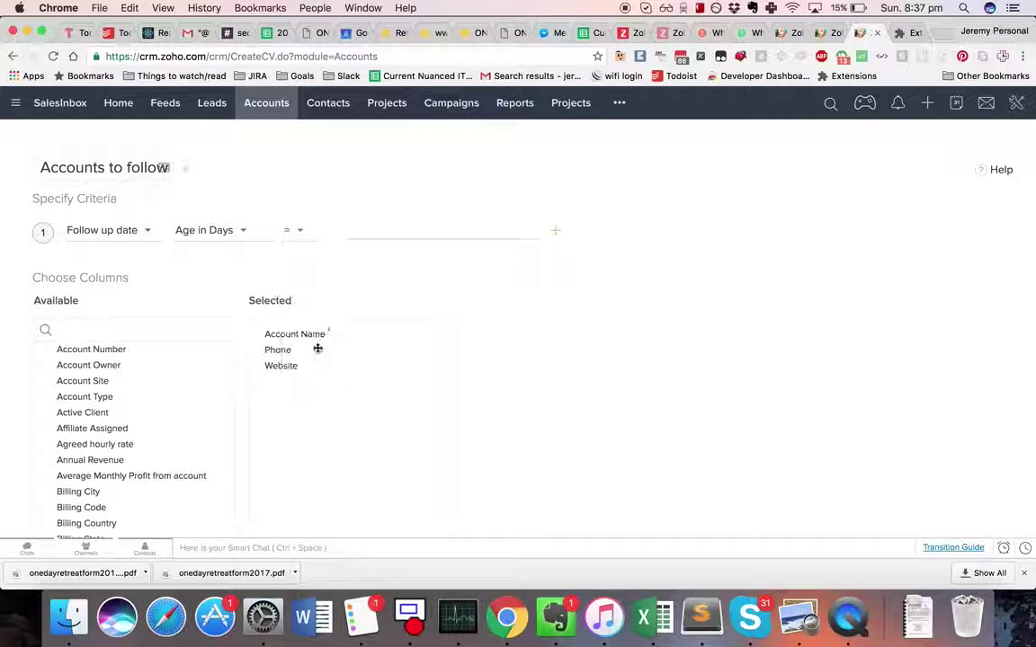
pyautogui.click(412, 232)
pyautogui.write('0')
pyautogui.press('BackSpace')
pyautogui.write('0')
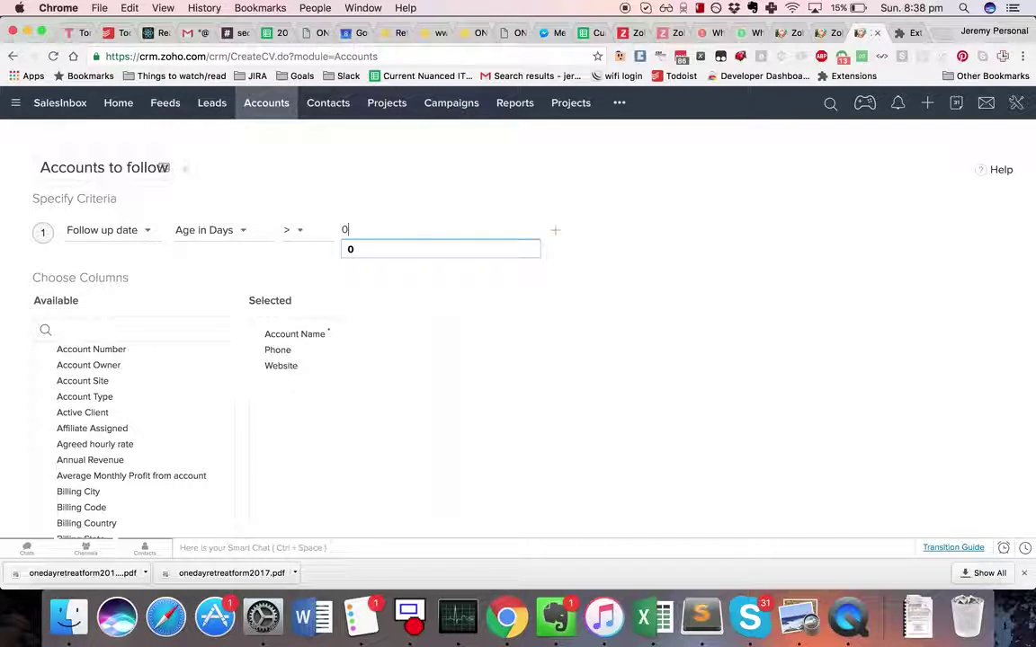
# Add the Follow up date field to the custom view's selected columns.
pyautogui.click(111, 331)
pyautogui.write('fol')
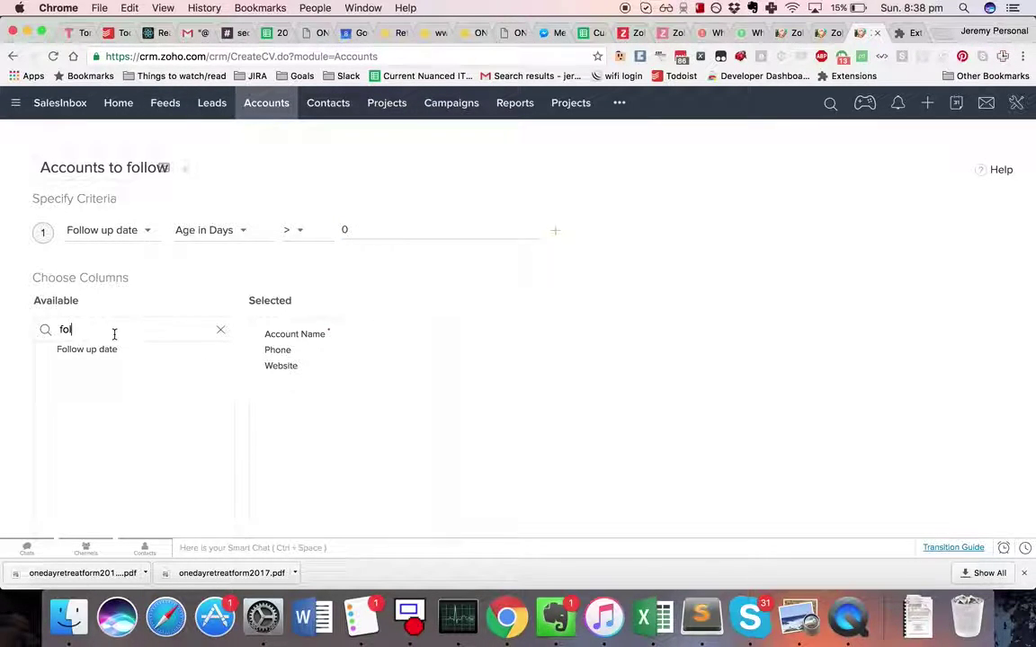
pyautogui.moveTo(116, 349); pyautogui.dragTo(360, 388)
pyautogui.scroll(-5, 526, 401)
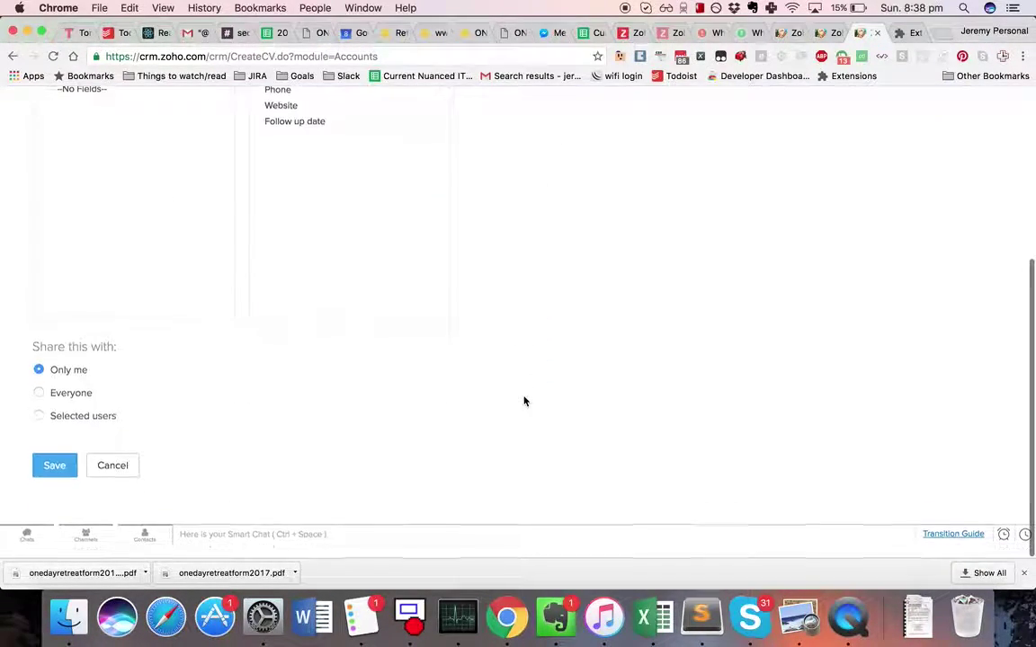
pyautogui.scroll(5, 55, 485)
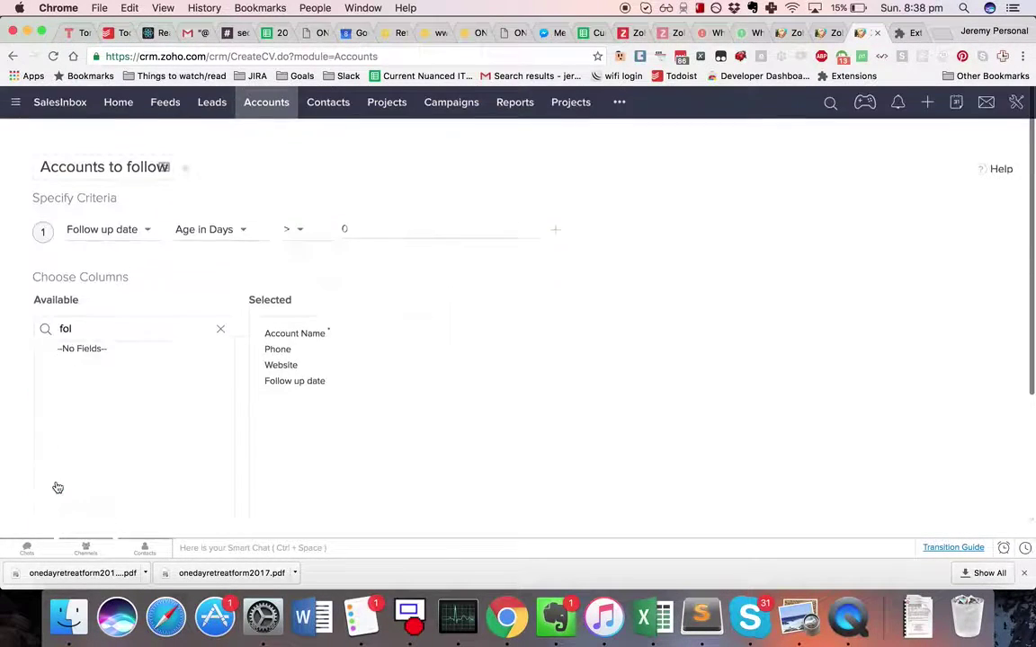
pyautogui.click(557, 234)
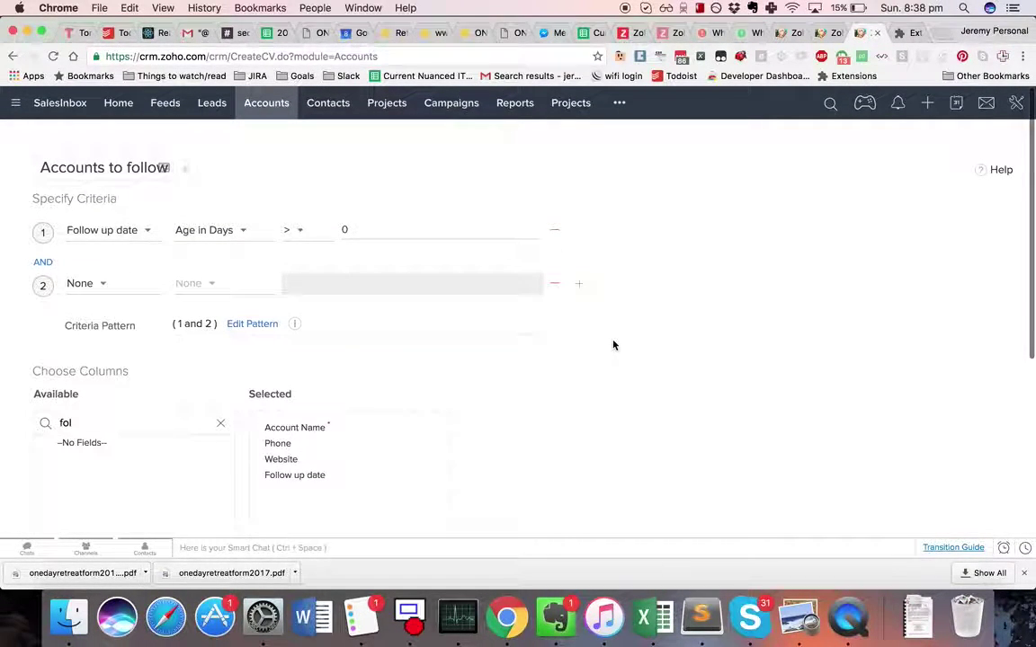
pyautogui.scroll(-5, 509, 354)
pyautogui.click(54, 480)
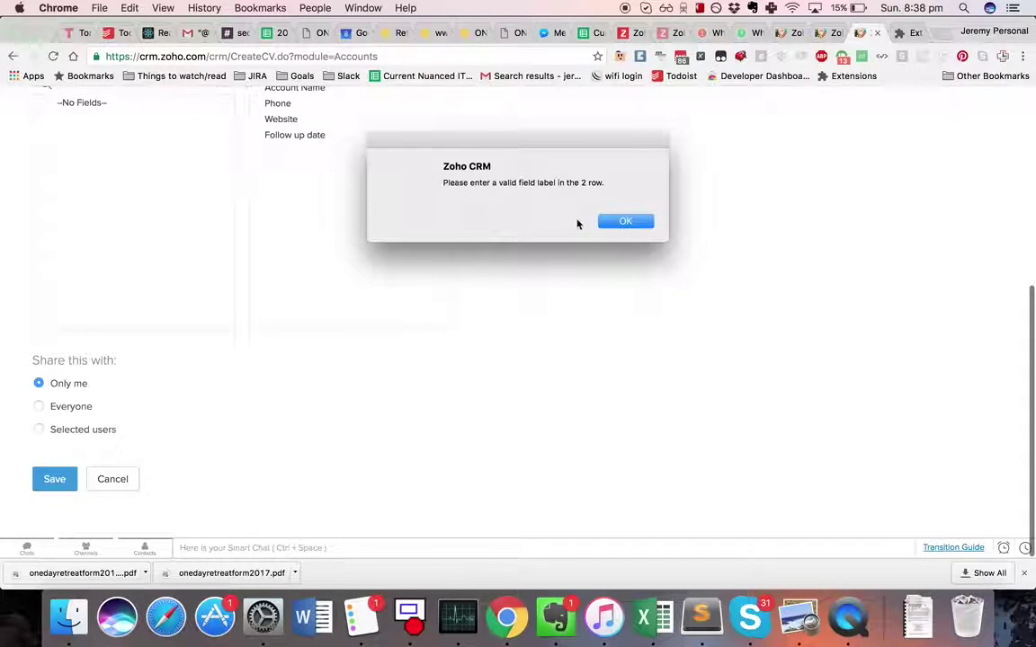
pyautogui.click(622, 222)
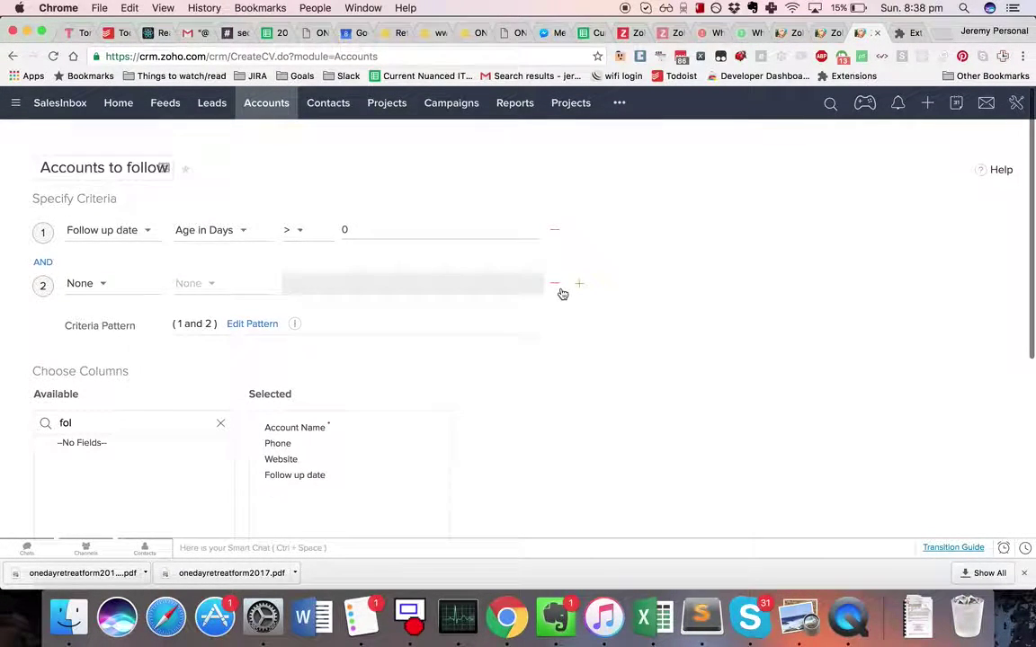
pyautogui.click(555, 283)
# Save the custom view and switch the accounts list to the Test accounts view.
pyautogui.scroll(-5, 559, 294)
pyautogui.click(70, 479)
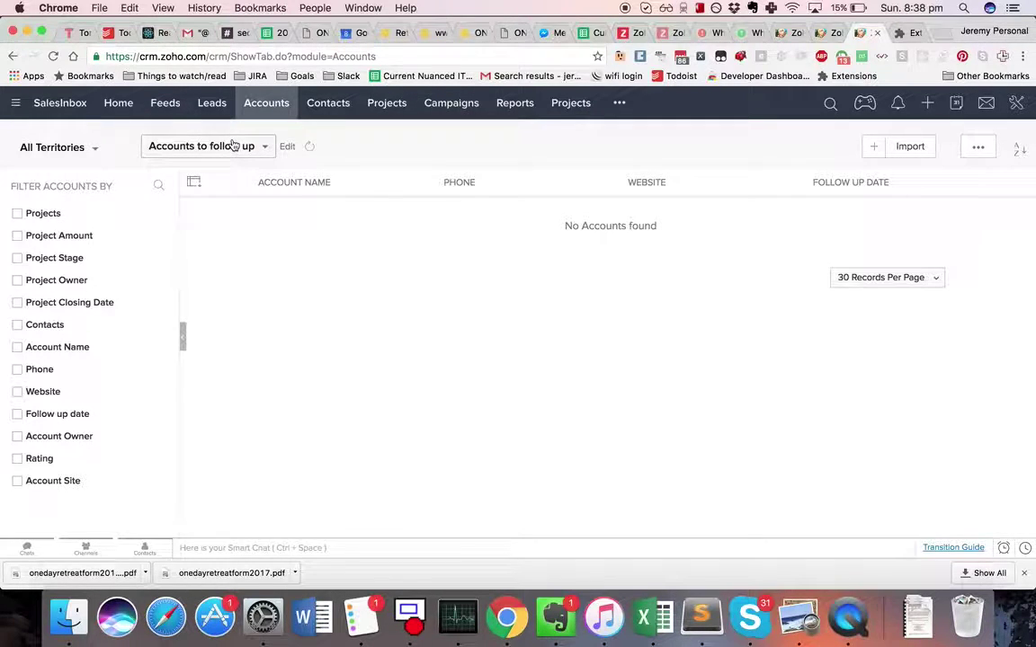
pyautogui.click(238, 146)
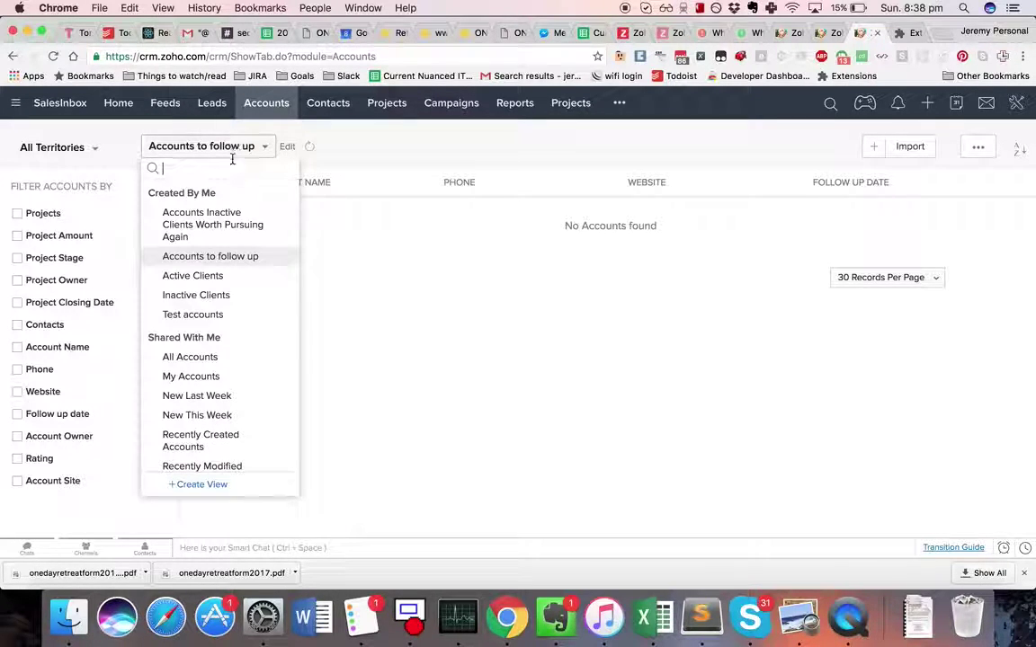
pyautogui.click(218, 315)
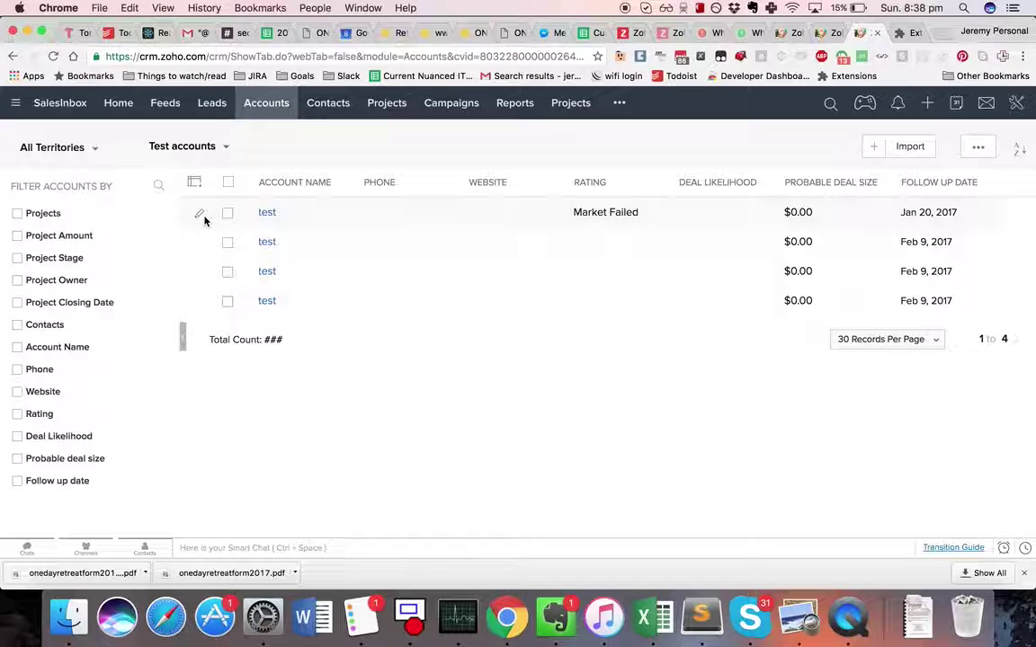
# Set the first test account's Follow up date to January 1, 2017, save it and return to the accounts list.
pyautogui.click(199, 214)
pyautogui.click(255, 241)
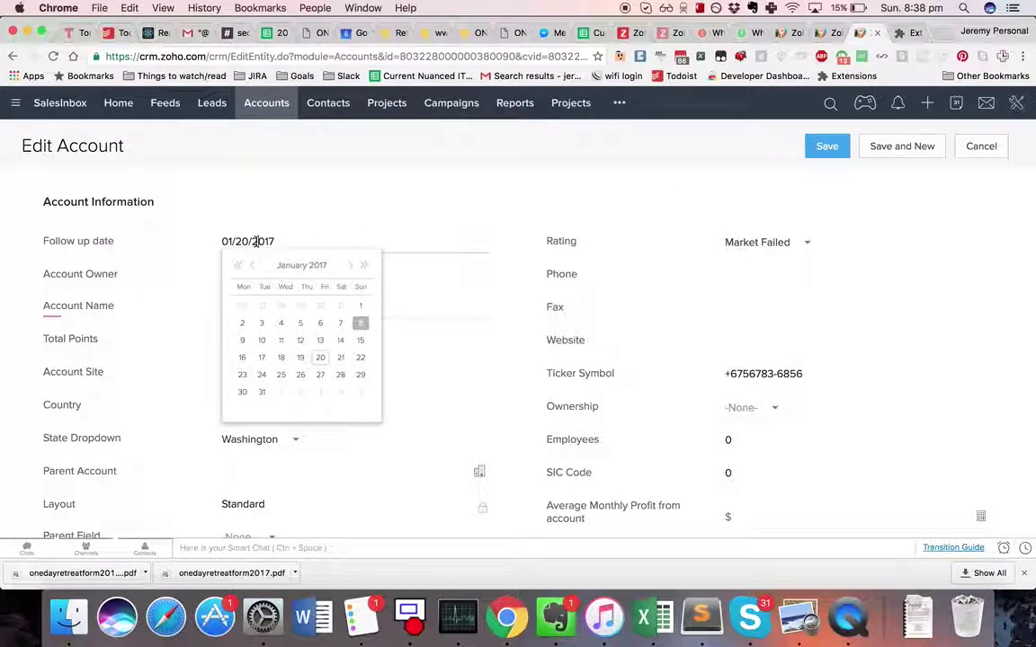
pyautogui.click(361, 306)
pyautogui.click(830, 151)
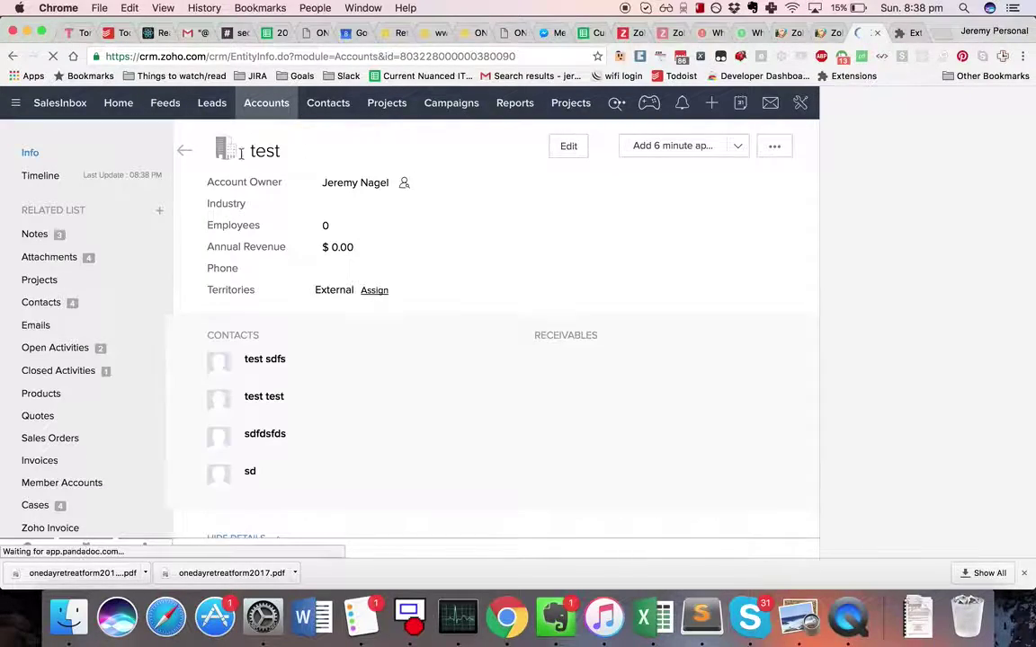
pyautogui.click(184, 150)
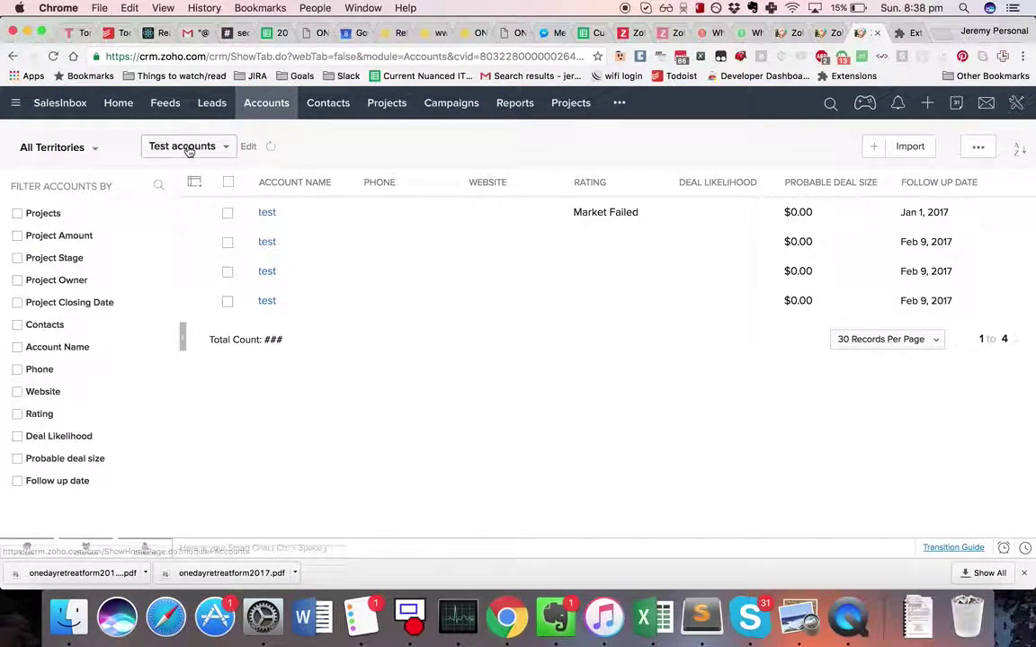
# Find the "Accounts to follow up" view and display its accounts.
pyautogui.click(189, 149)
pyautogui.write('fo')
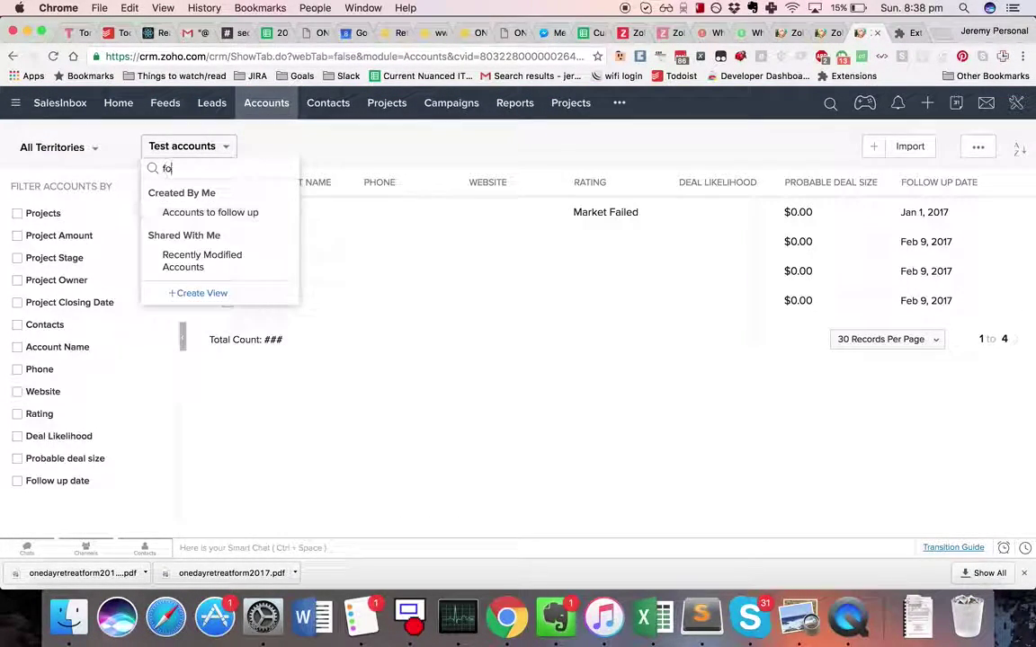
pyautogui.click(209, 213)
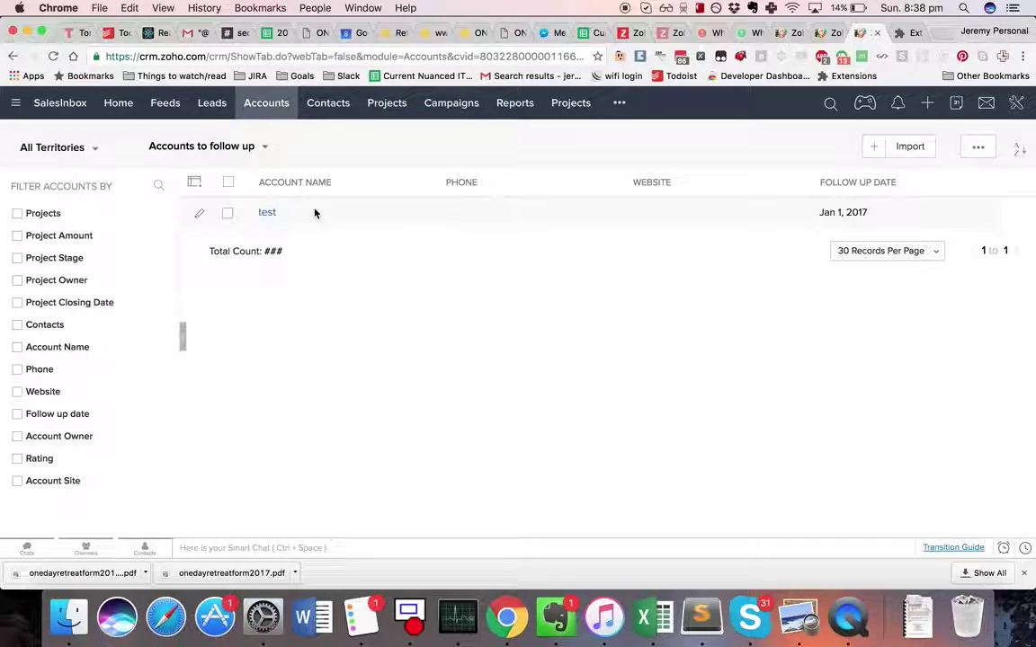
# Create a task "follow up with blah" due 01/27/2017 on the listed test account and save it.
pyautogui.click(268, 213)
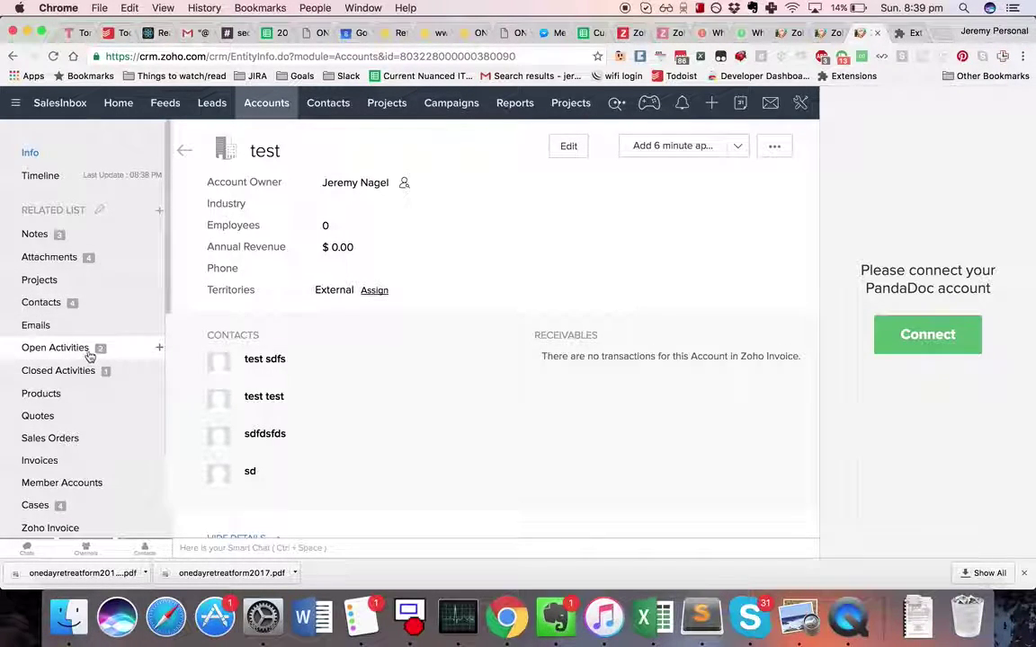
pyautogui.click(128, 356)
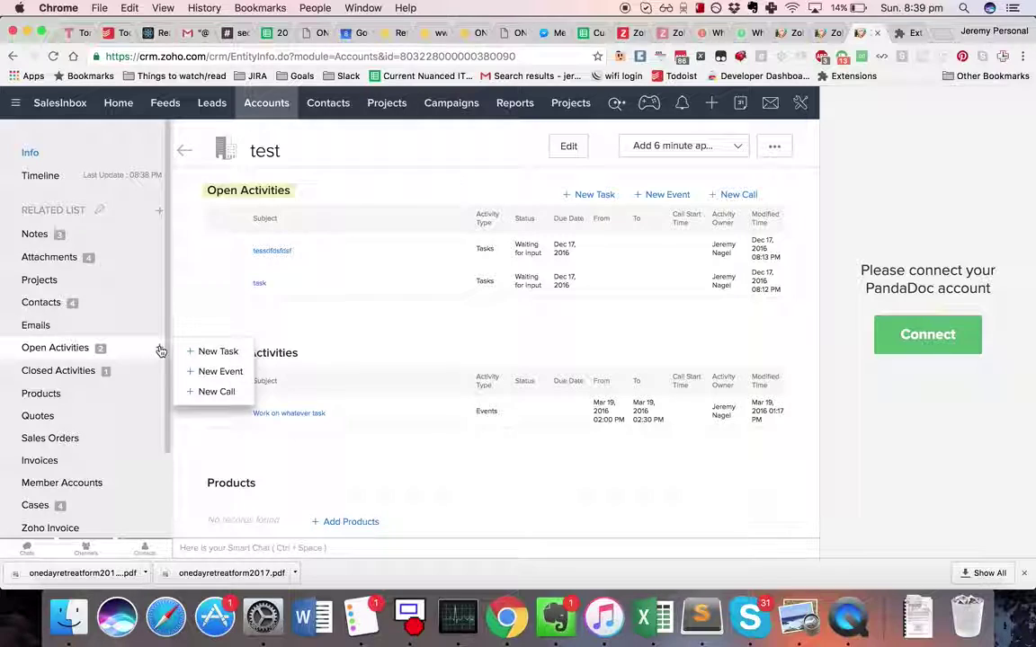
pyautogui.click(217, 351)
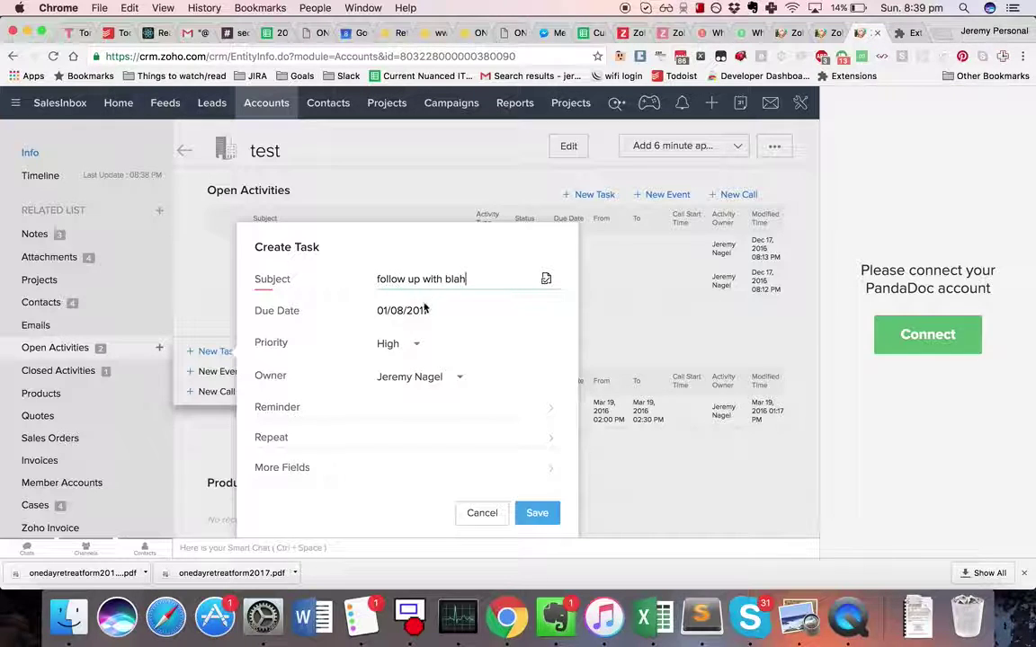
pyautogui.click(426, 306)
pyautogui.click(486, 436)
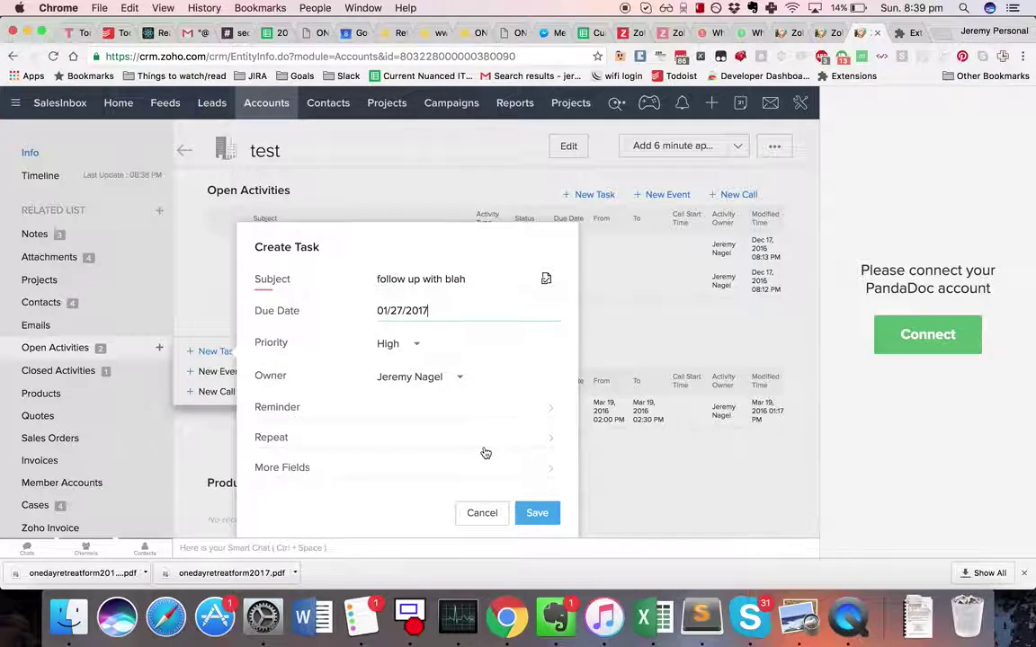
pyautogui.click(538, 514)
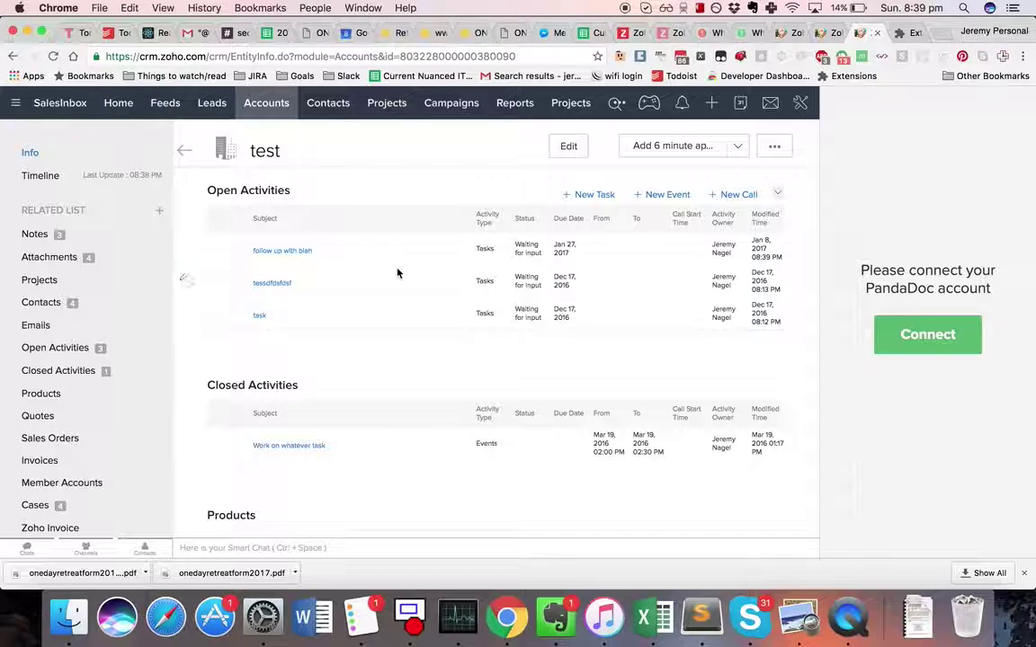
# Open the CRM Setup in a new browser tab and go to the Workflow Rules.
pyautogui.rightClick(804, 108)
pyautogui.click(803, 108)
pyautogui.click(803, 108)
pyautogui.click(802, 109)
pyautogui.click(802, 109)
pyautogui.rightClick(763, 132)
pyautogui.click(910, 20)
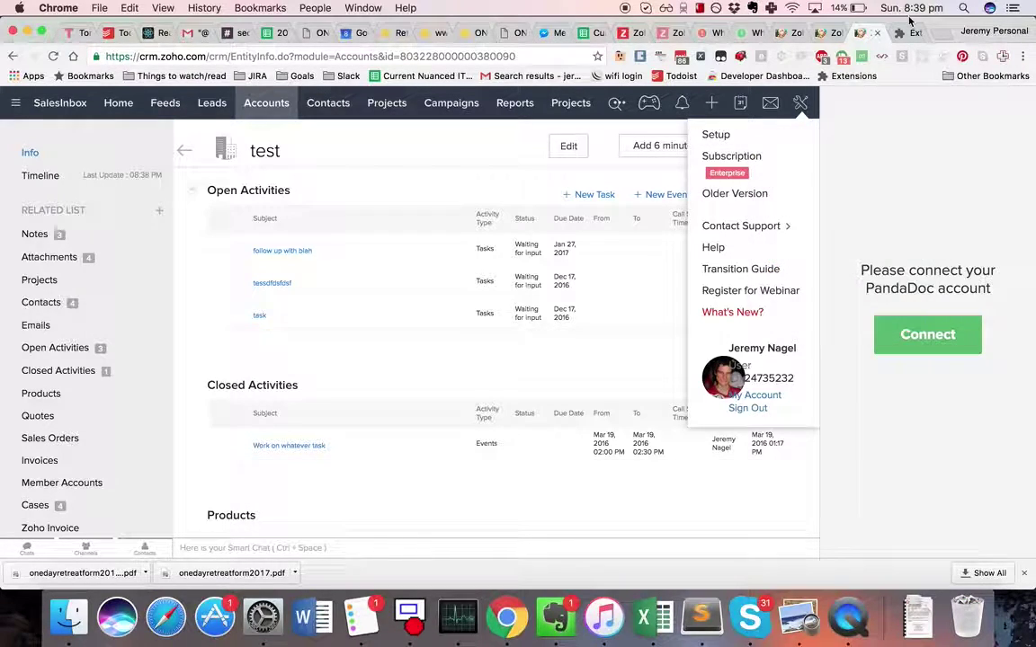
pyautogui.click(893, 35)
pyautogui.click(865, 34)
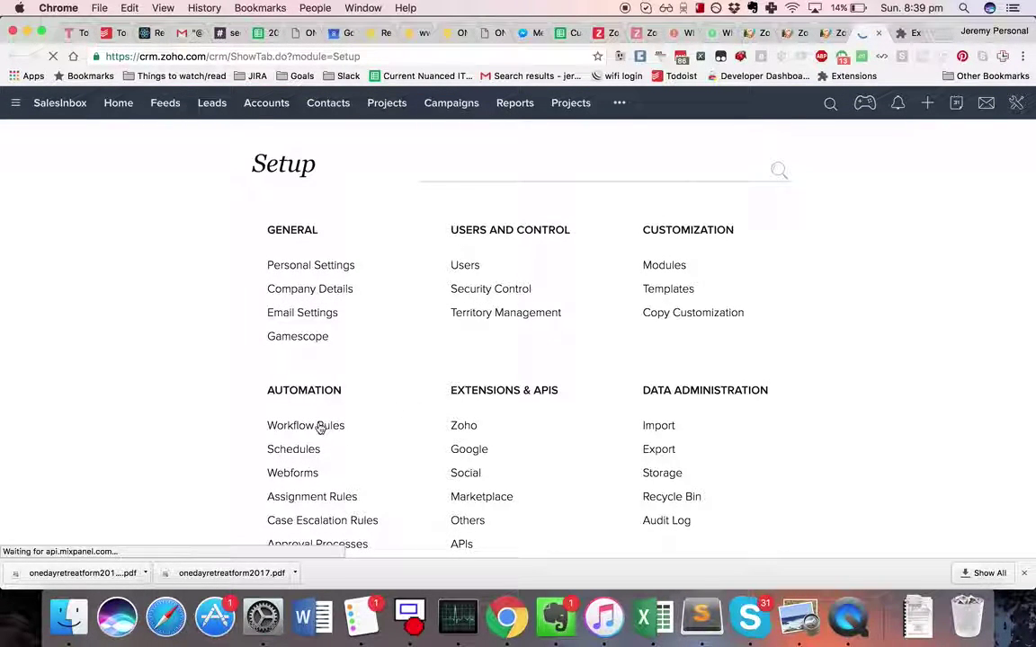
pyautogui.click(319, 428)
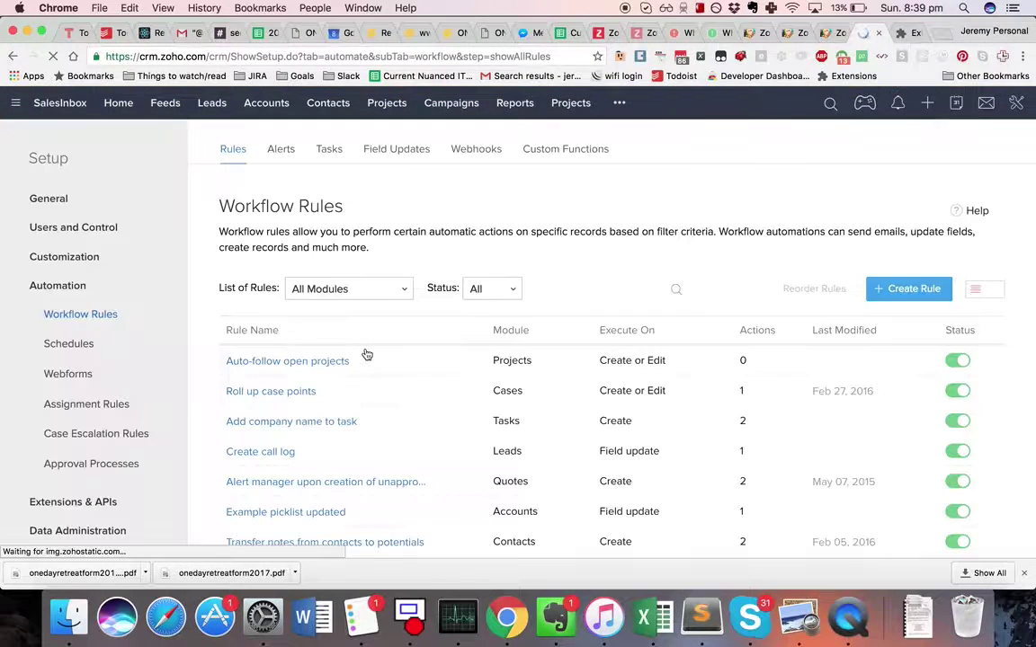
# Start a new workflow rule for the Tasks module.
pyautogui.click(888, 288)
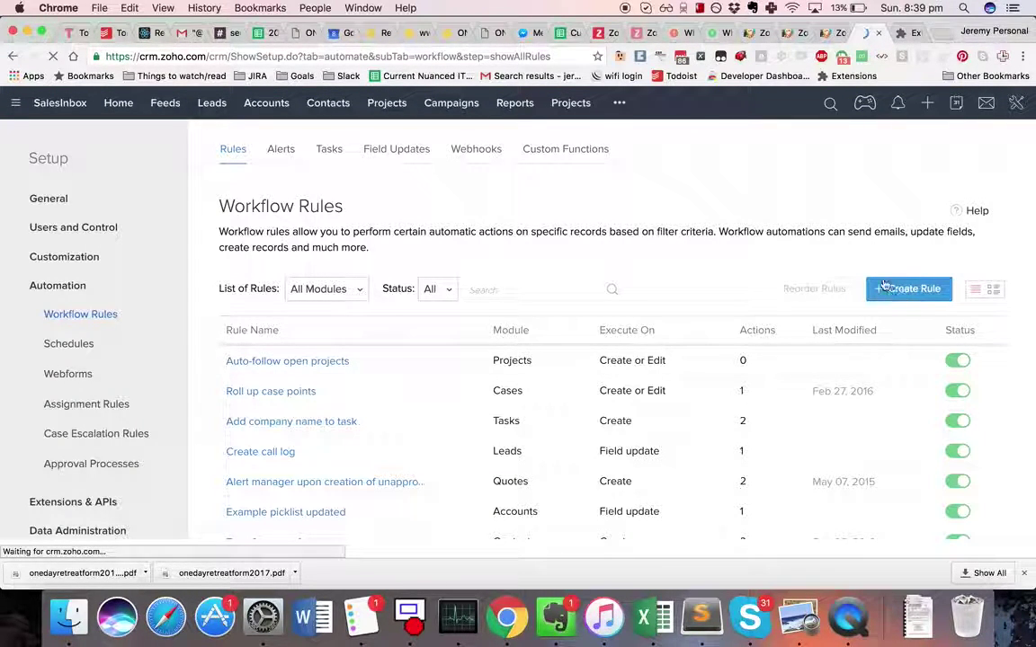
pyautogui.click(909, 288)
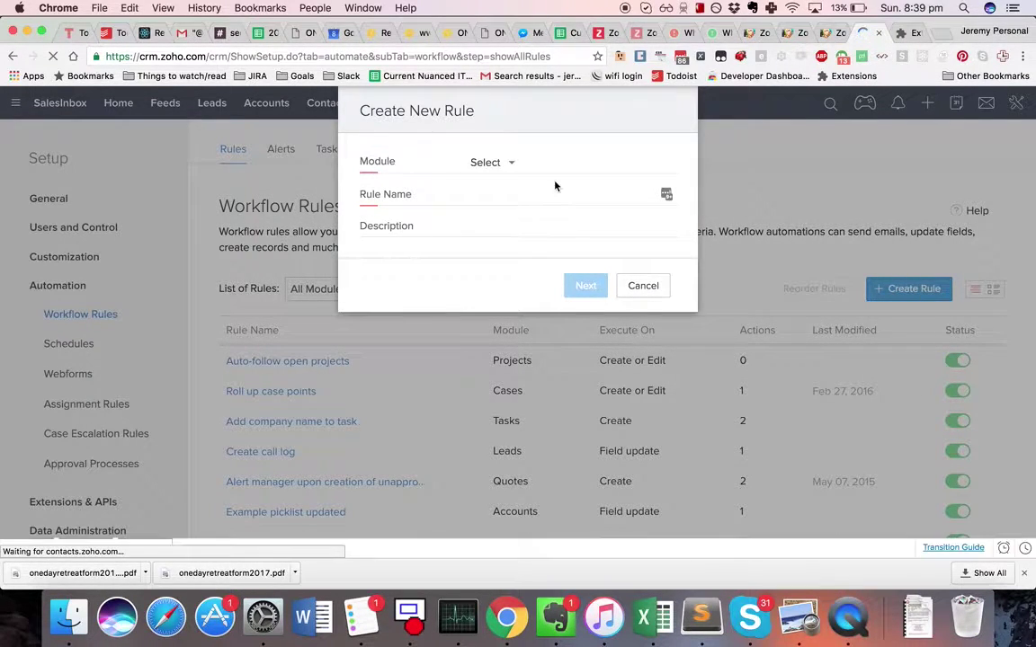
pyautogui.click(503, 164)
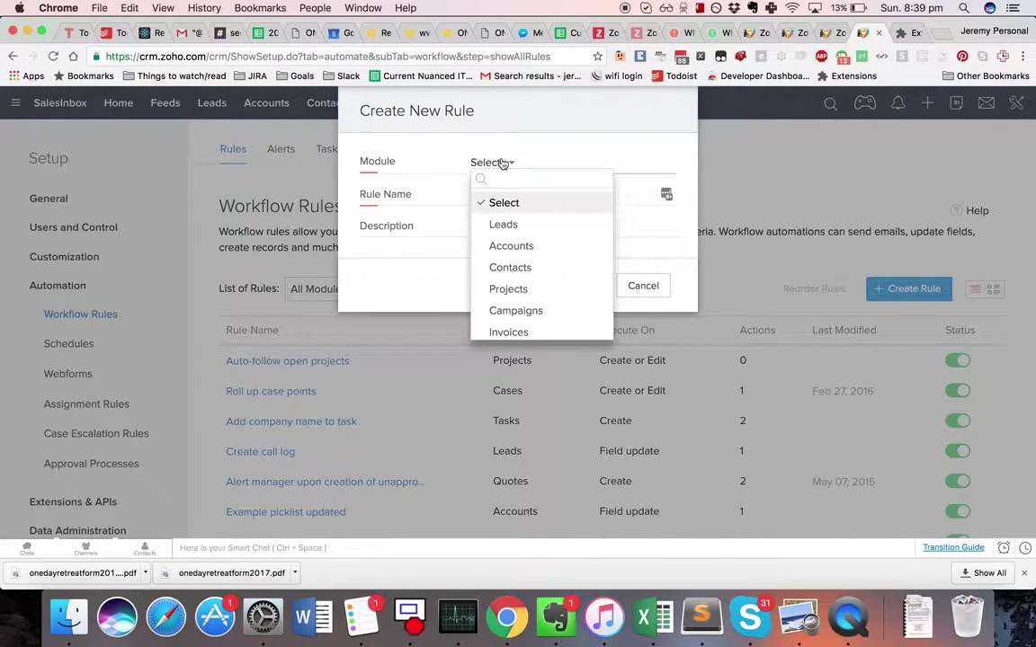
pyautogui.click(510, 190)
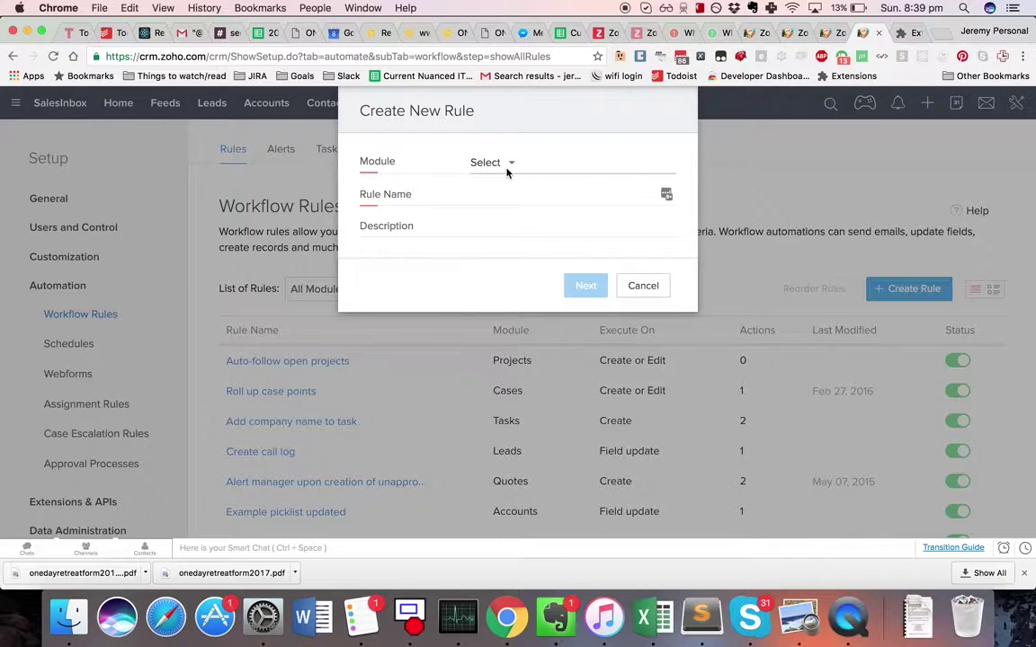
pyautogui.click(504, 168)
pyautogui.click(499, 169)
pyautogui.click(498, 168)
pyautogui.write('tas')
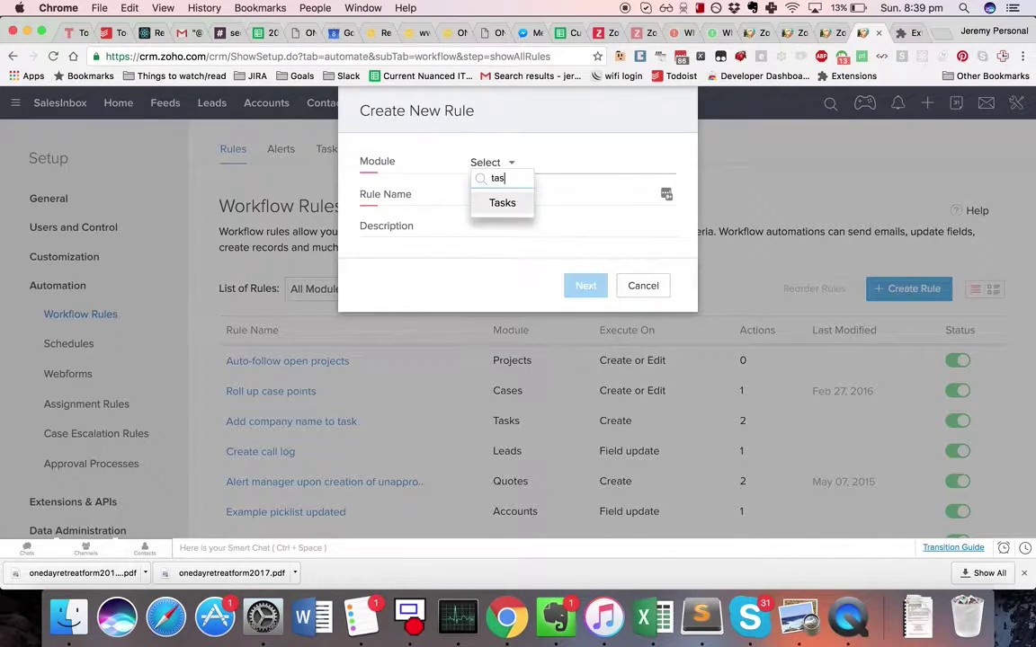
pyautogui.click(501, 205)
# Name the rule "Update follow up date from task" and set it to execute when a record is created.
pyautogui.click(514, 194)
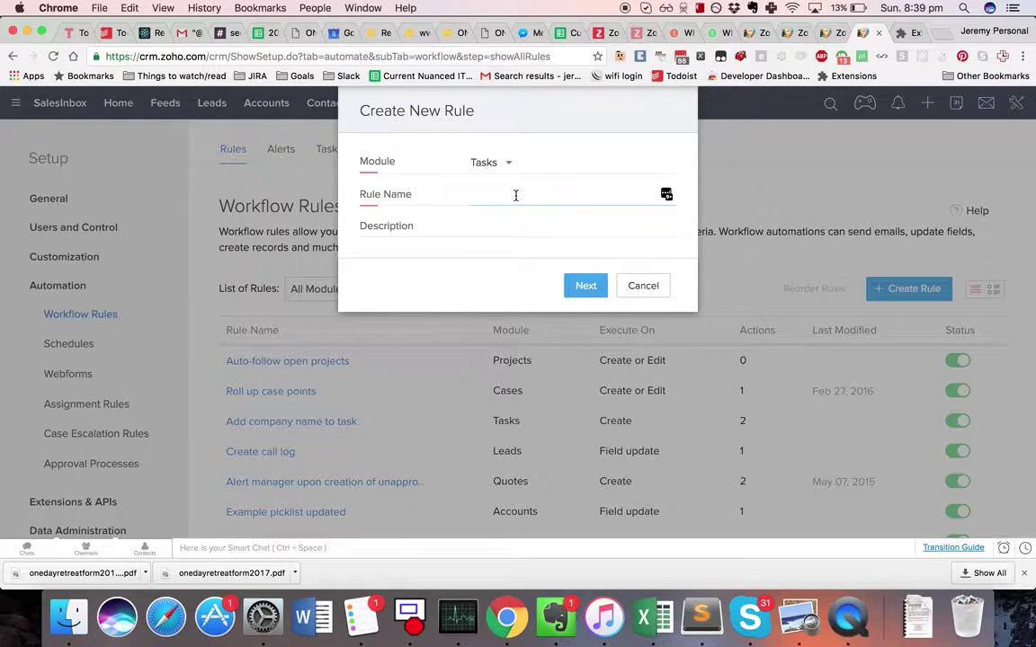
pyautogui.write('Update follow up date from task')
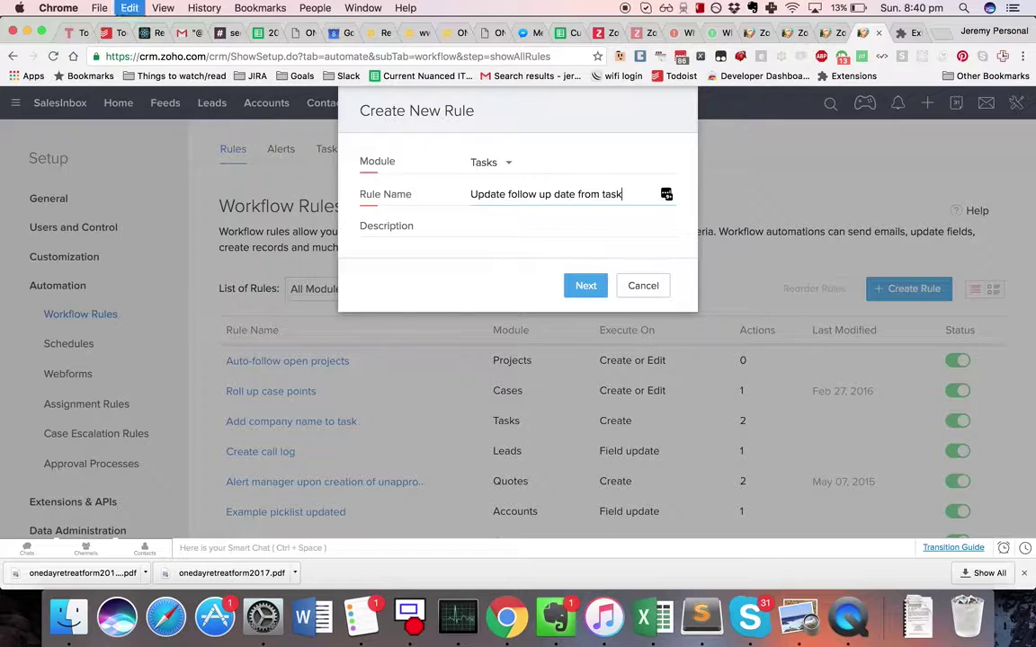
pyautogui.press('cmd+a')
pyautogui.click(570, 286)
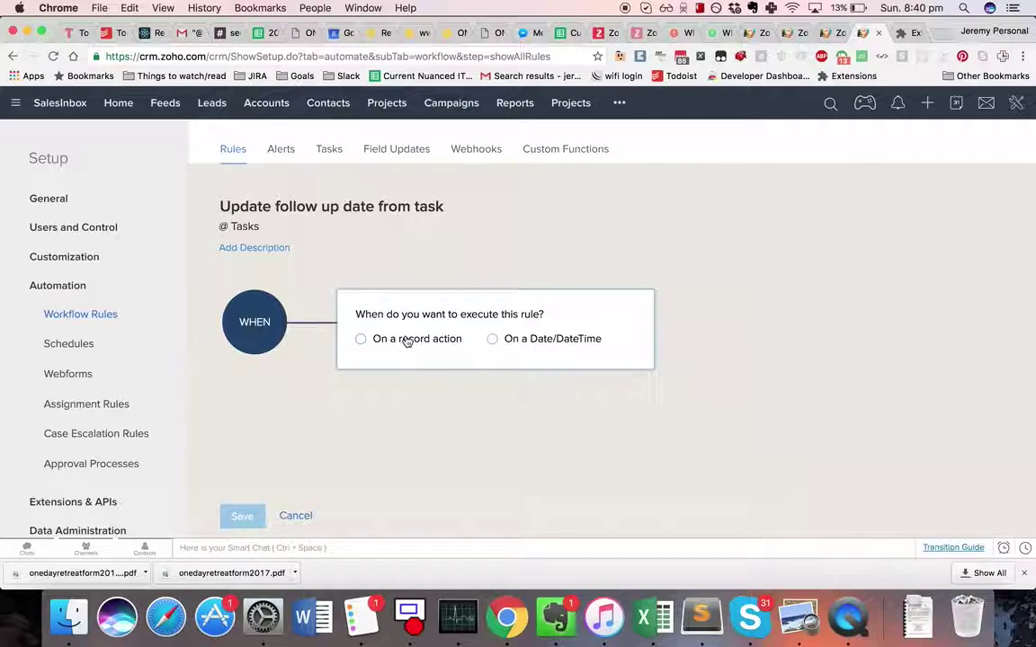
pyautogui.click(405, 339)
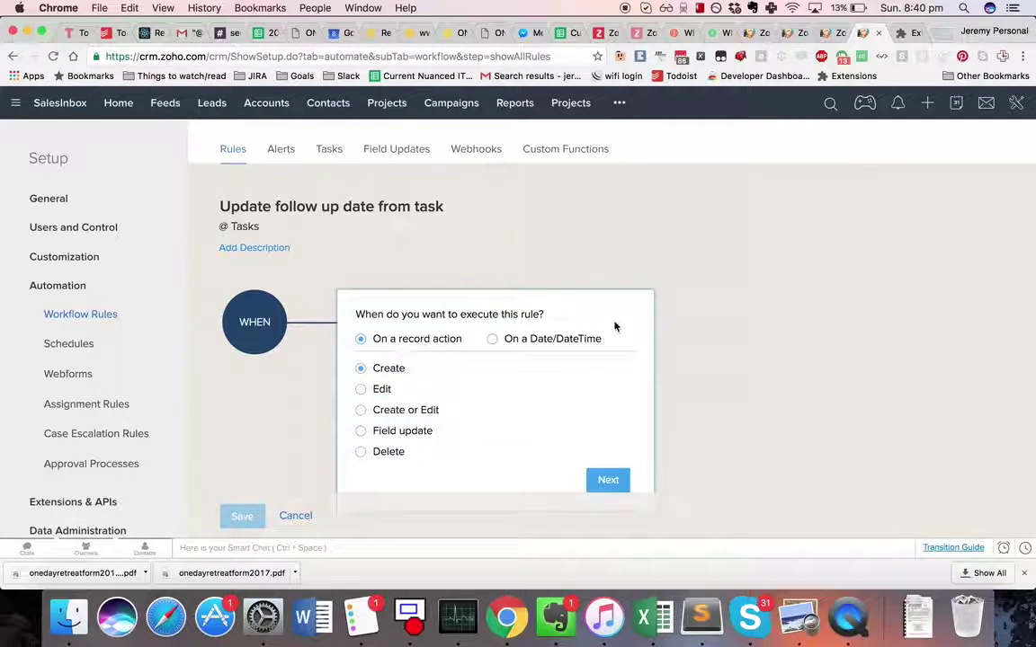
pyautogui.click(616, 486)
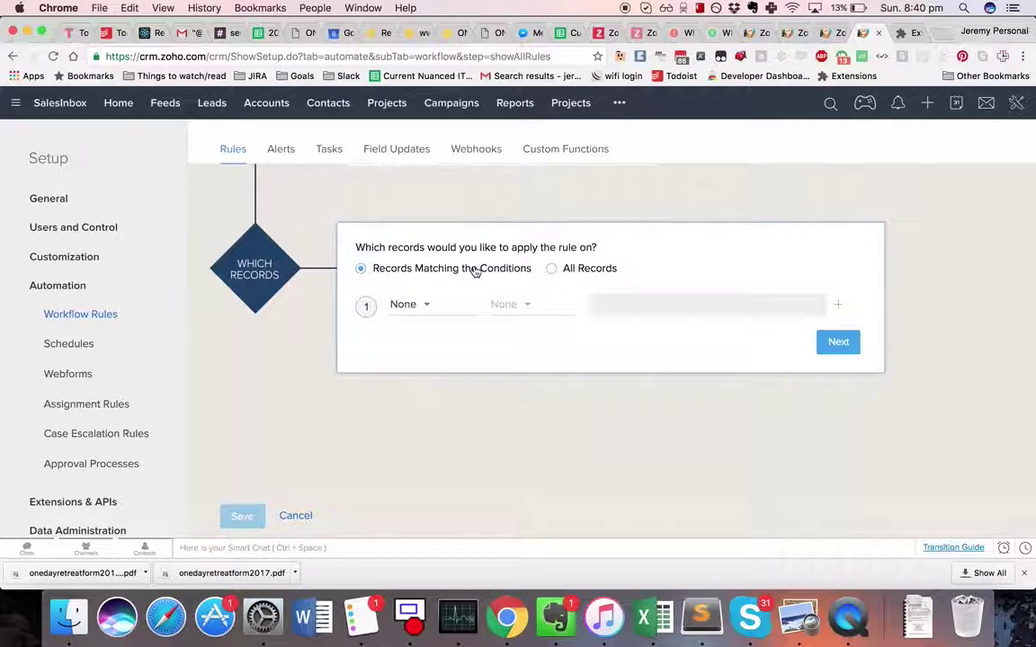
# Limit the rule to records whose Subject contains "follow" and continue to the actions.
pyautogui.click(436, 307)
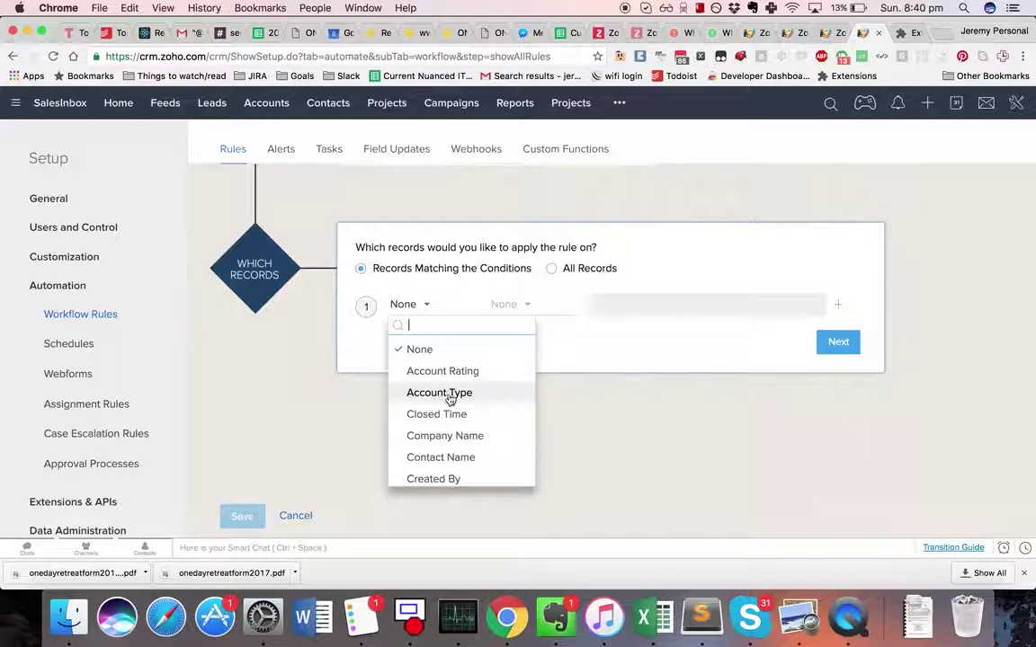
pyautogui.write('tas')
pyautogui.press('BackSpace')
pyautogui.press('BackSpace')
pyautogui.press('BackSpace')
pyautogui.write('su')
pyautogui.press('Return')
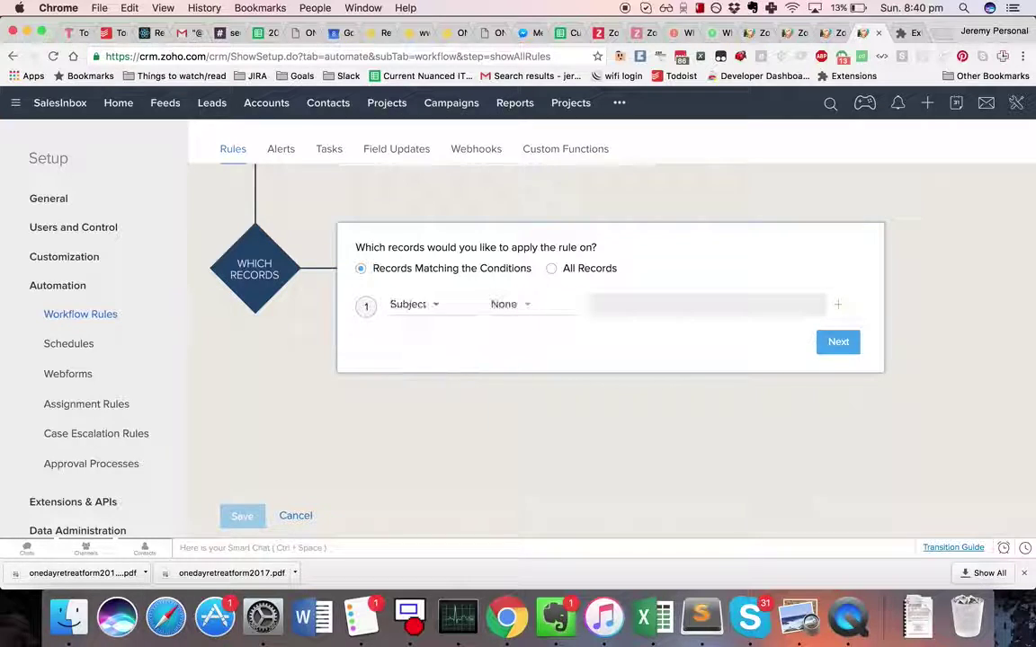
pyautogui.click(526, 306)
pyautogui.write('c')
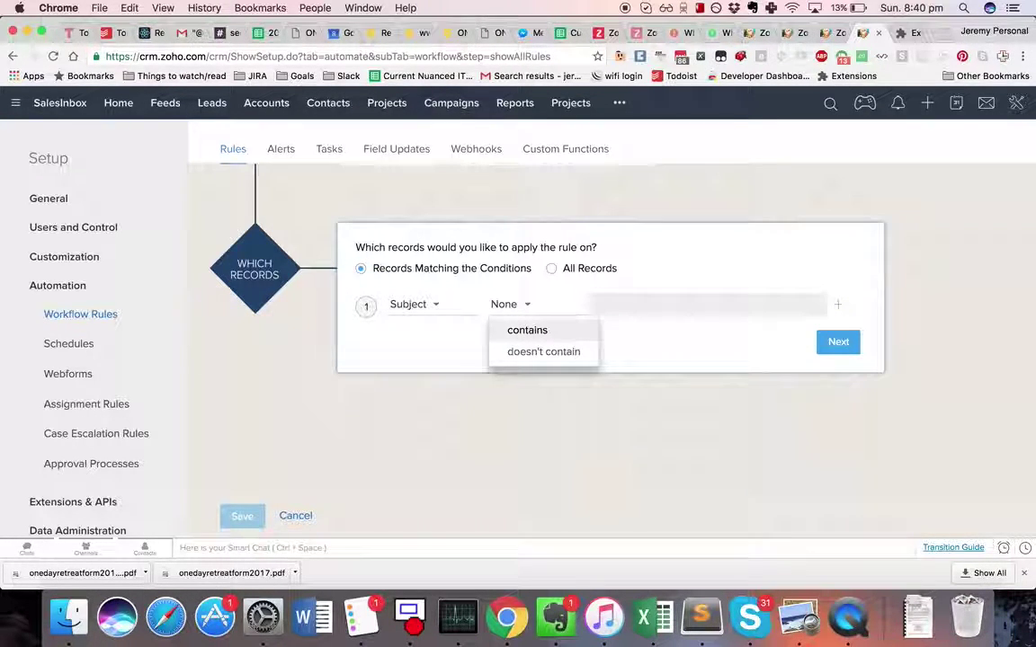
pyautogui.press('Return')
pyautogui.write('follow')
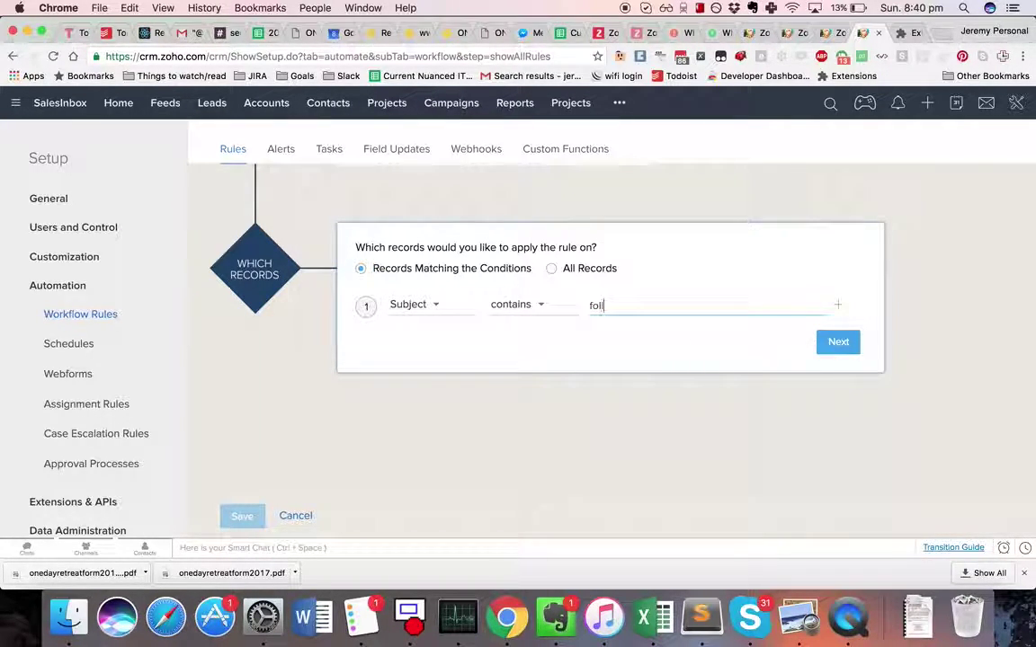
pyautogui.click(838, 344)
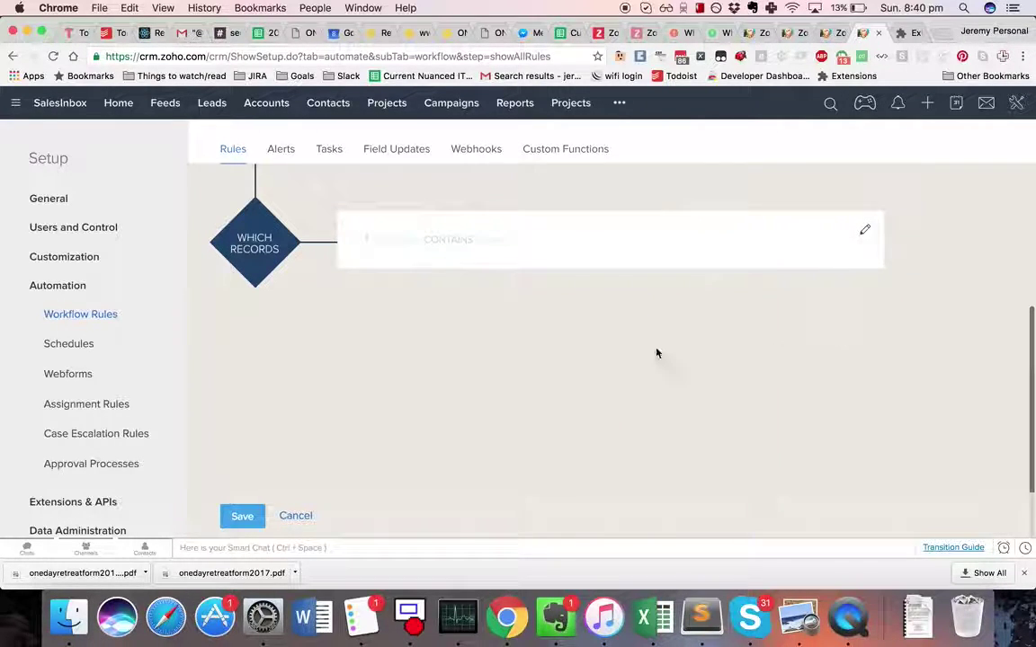
# Add a new self-written custom function in free-flow scripting mode and name it "Update follow up date from task".
pyautogui.click(393, 455)
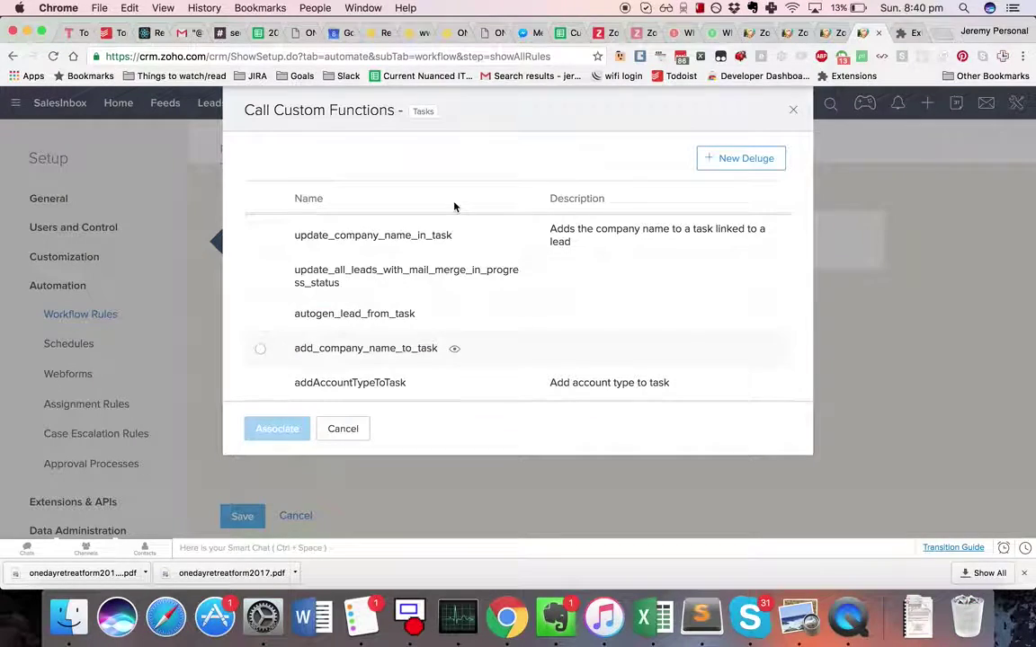
pyautogui.click(744, 160)
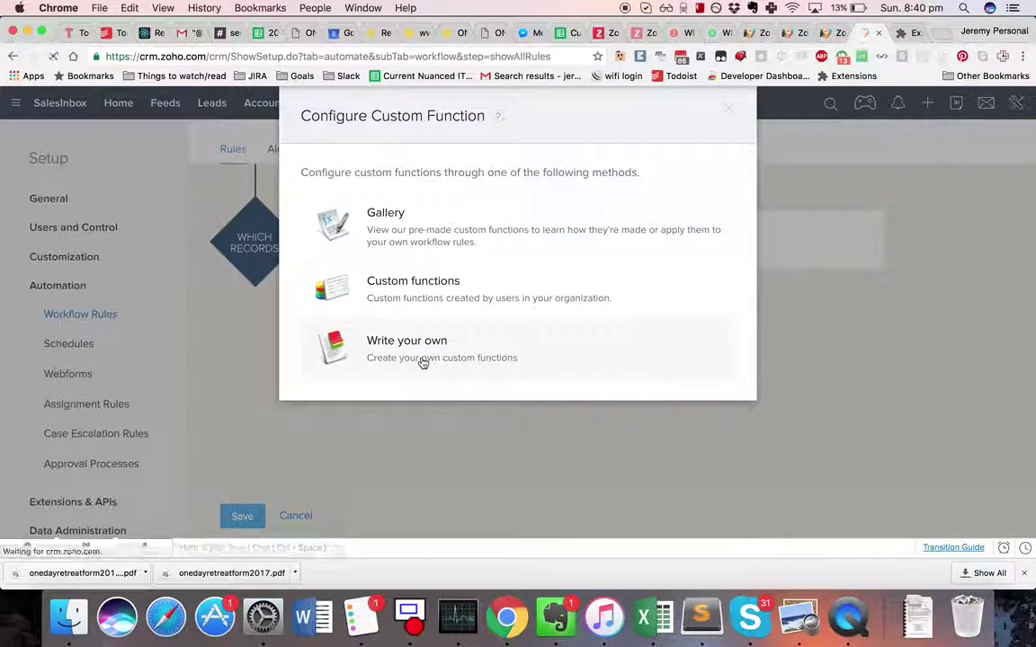
pyautogui.click(422, 361)
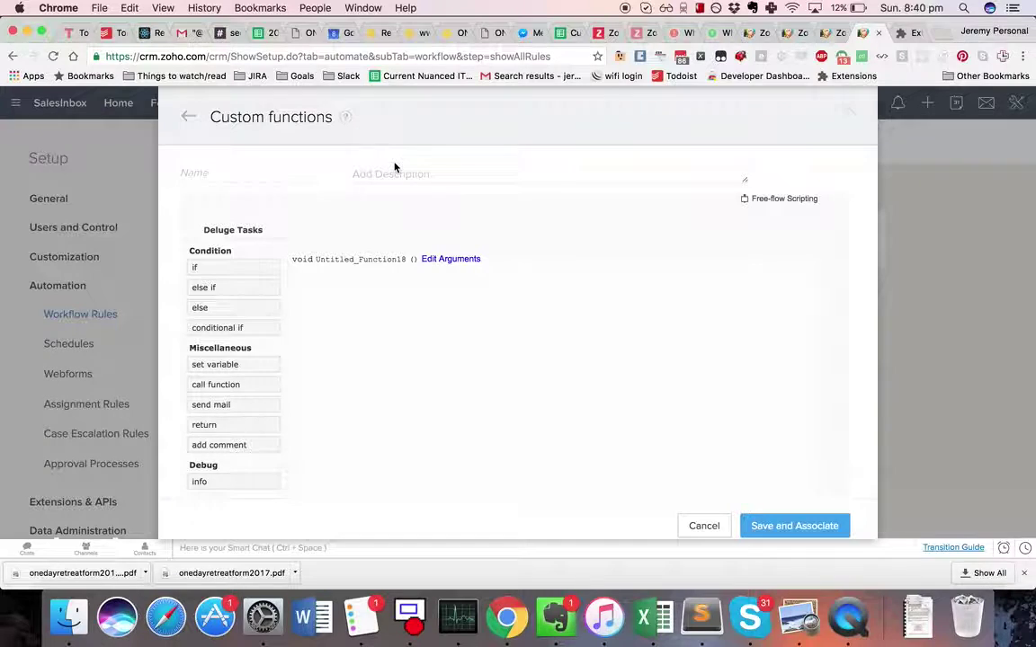
pyautogui.click(784, 200)
pyautogui.click(221, 168)
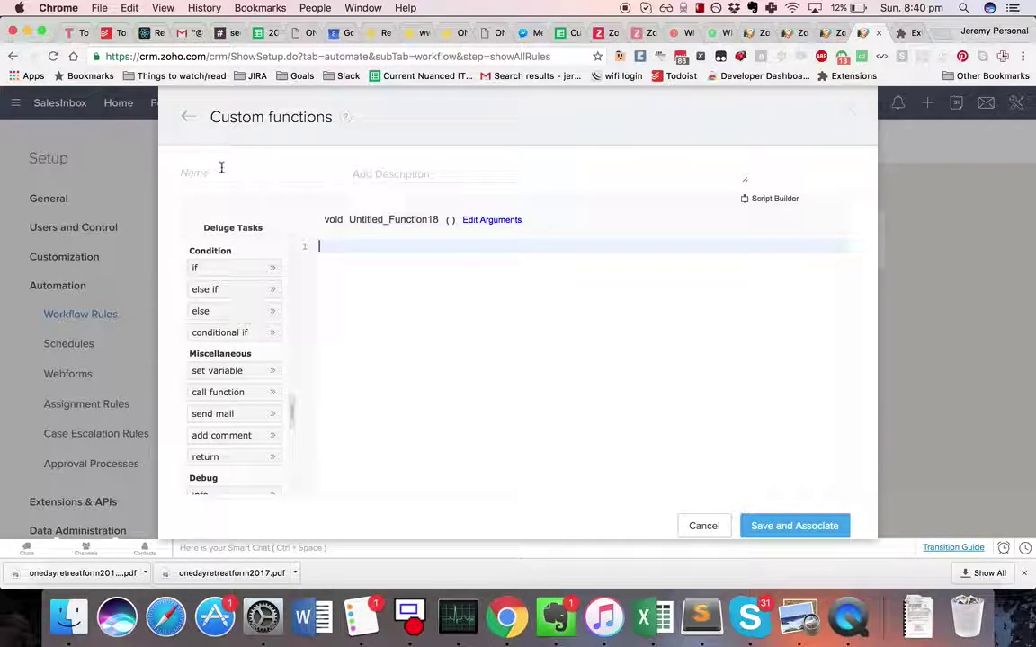
pyautogui.write('Update follow up date from task')
# Set the function's method name to update_follow_update_date_from_Task and give it a task_id argument mapped to the Task Id field.
pyautogui.click(486, 222)
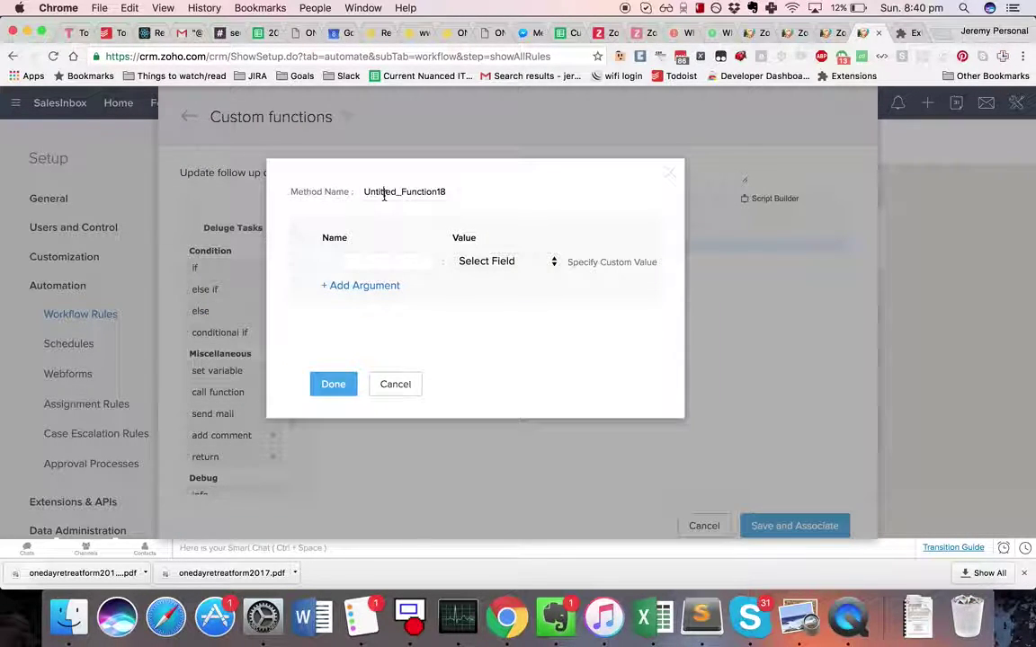
pyautogui.doubleClick(384, 193)
pyautogui.write('Update follow up date from task')
pyautogui.press('super+a')
pyautogui.write('update_follow_update_')
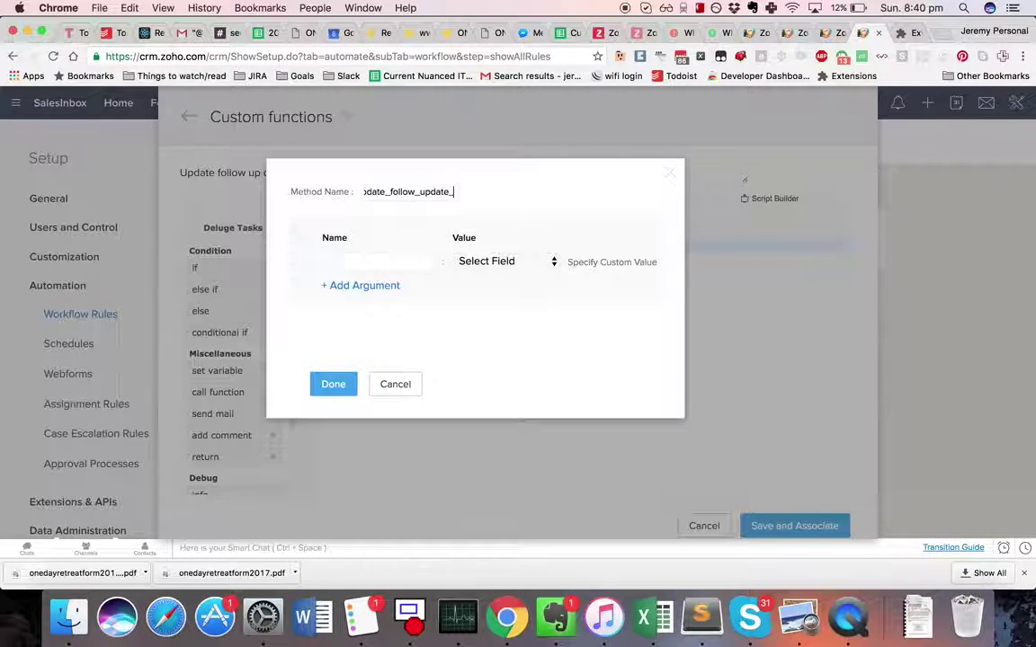
pyautogui.write('date_from_Task')
pyautogui.press('super+a')
pyautogui.click(477, 261)
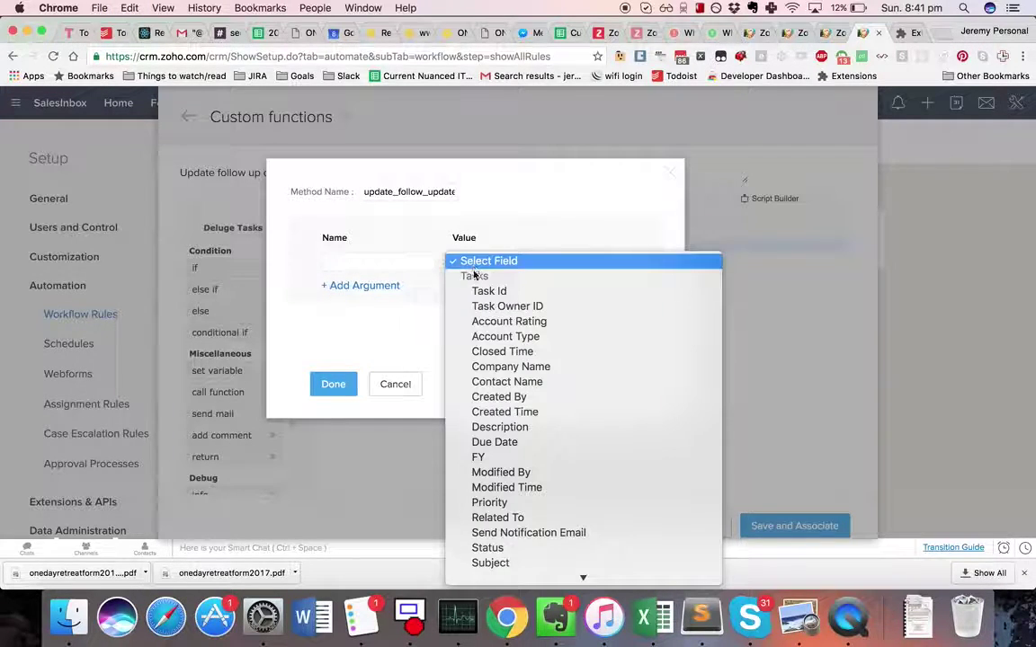
pyautogui.click(489, 293)
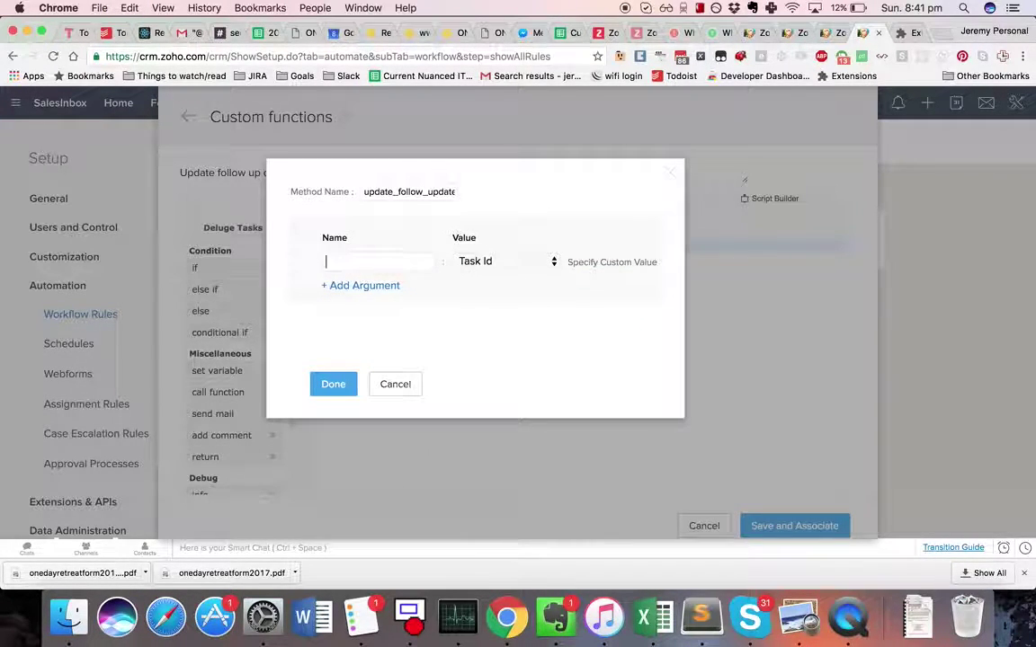
# Add a second argument account_id mapped to the Account Id field of Accounts and apply the arguments.
pyautogui.click(373, 287)
pyautogui.click(490, 286)
pyautogui.press('a')
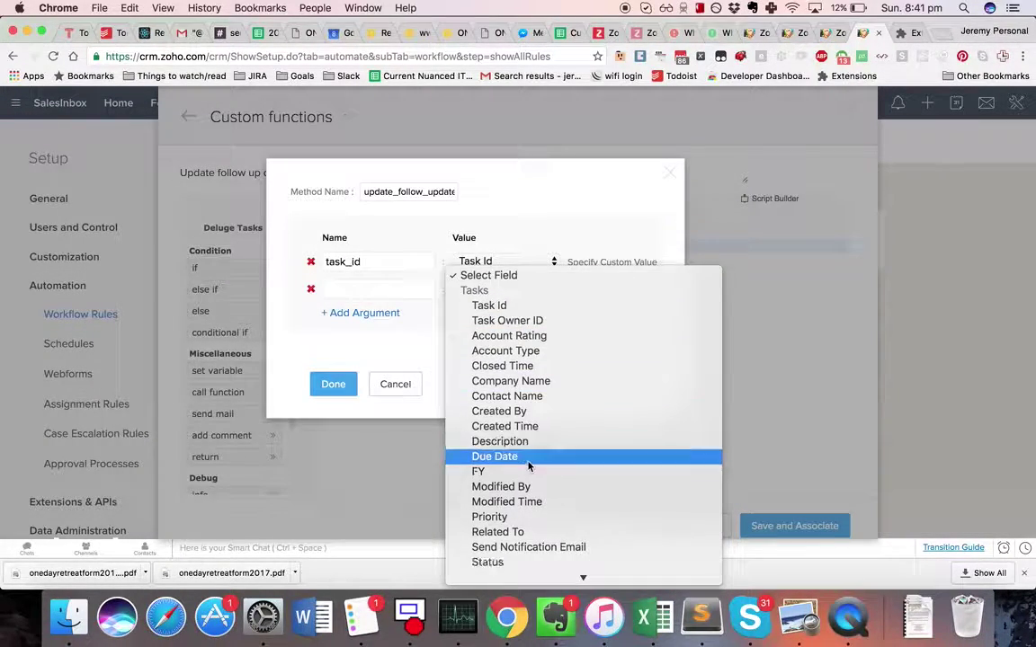
pyautogui.scroll(-10, 530, 463)
pyautogui.scroll(-12, 546, 243)
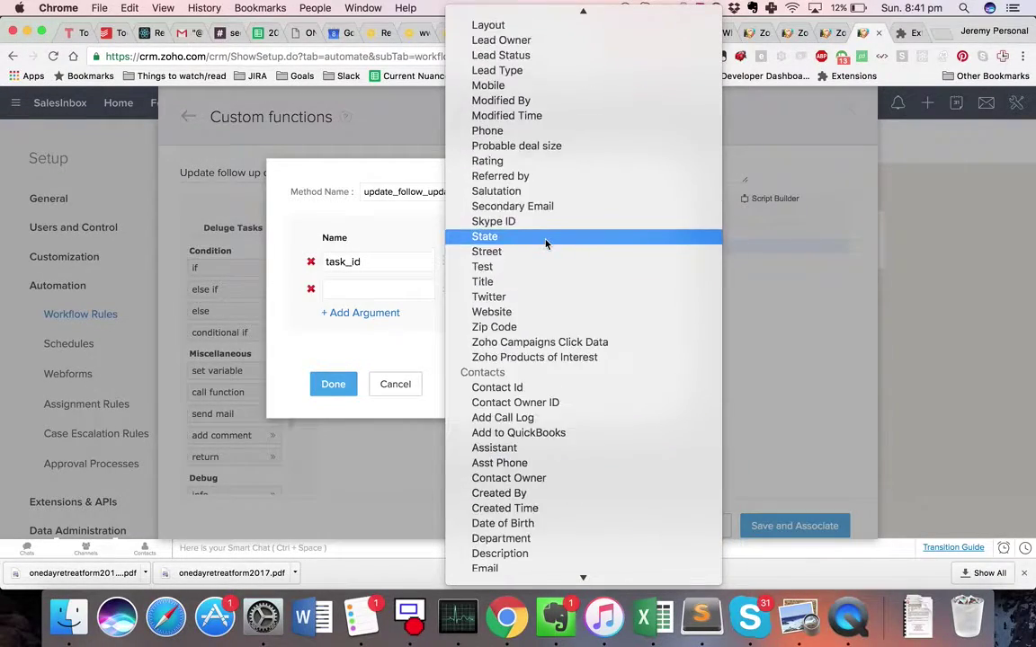
pyautogui.scroll(15, 546, 243)
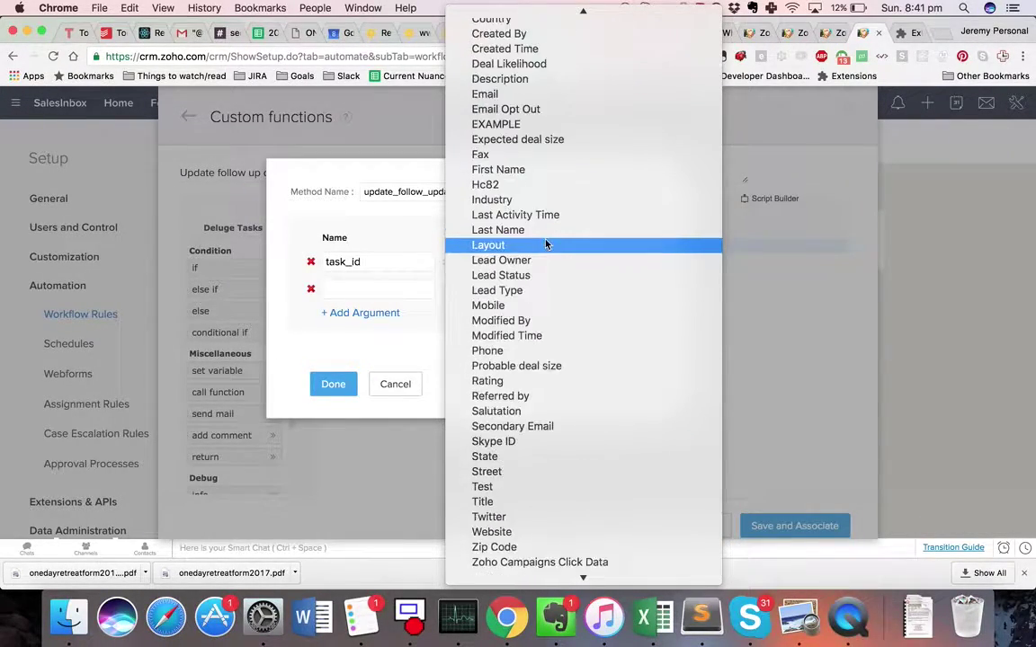
pyautogui.scroll(-20, 546, 243)
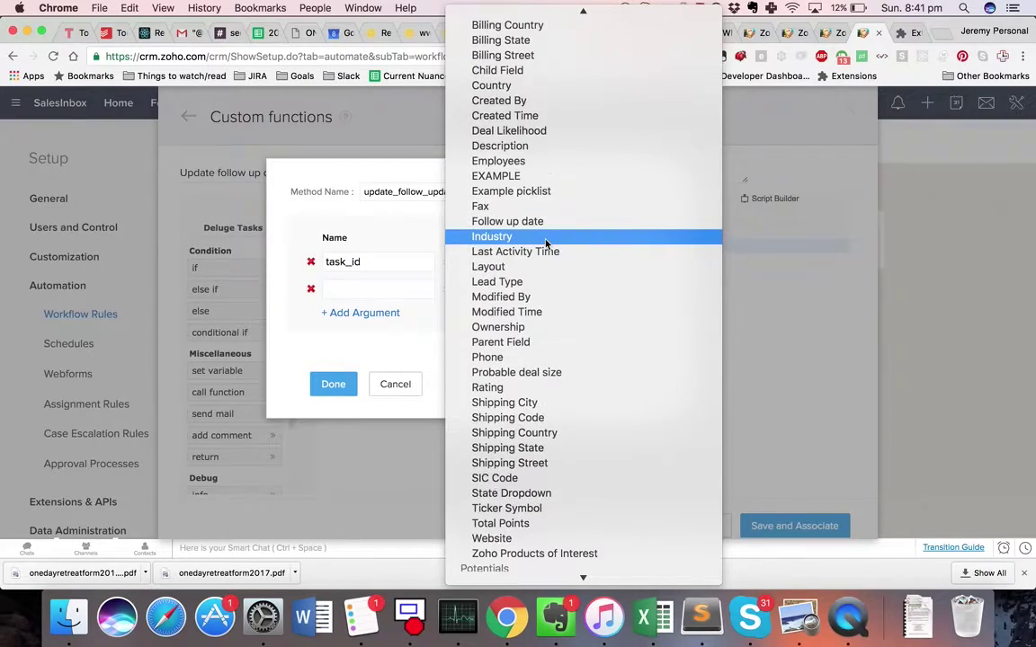
pyautogui.scroll(-8, 546, 243)
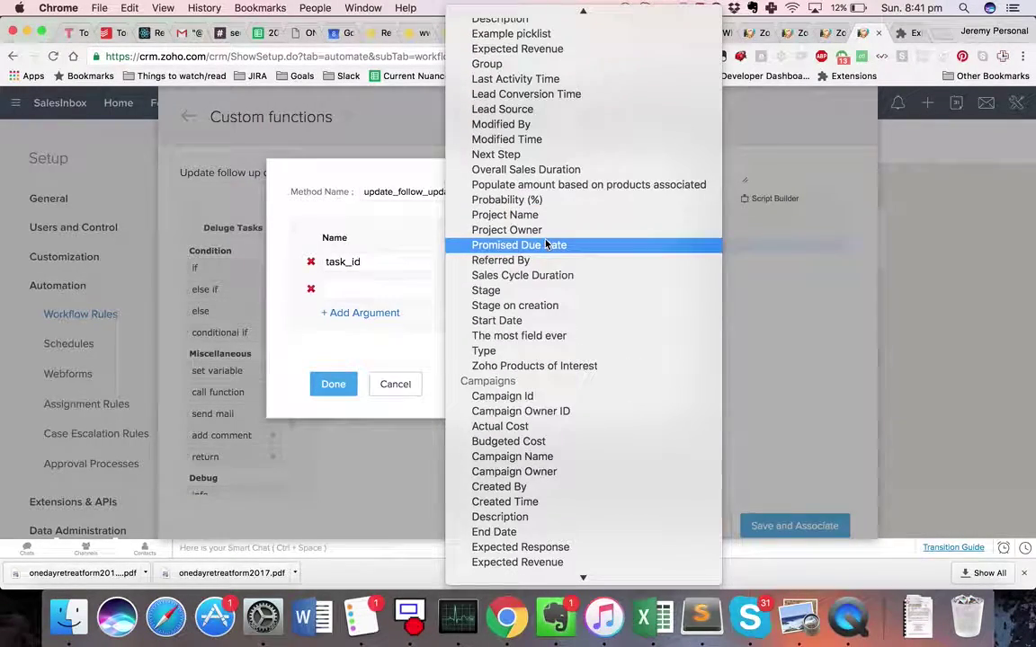
pyautogui.scroll(20, 546, 243)
pyautogui.press('Up')
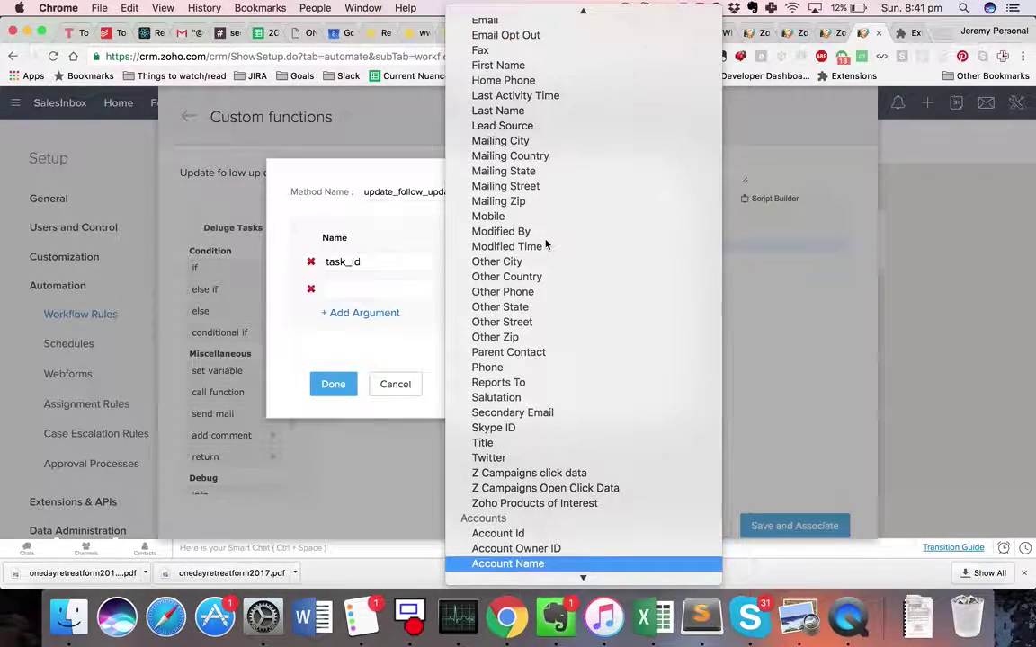
pyautogui.press('Up')
pyautogui.press('Return')
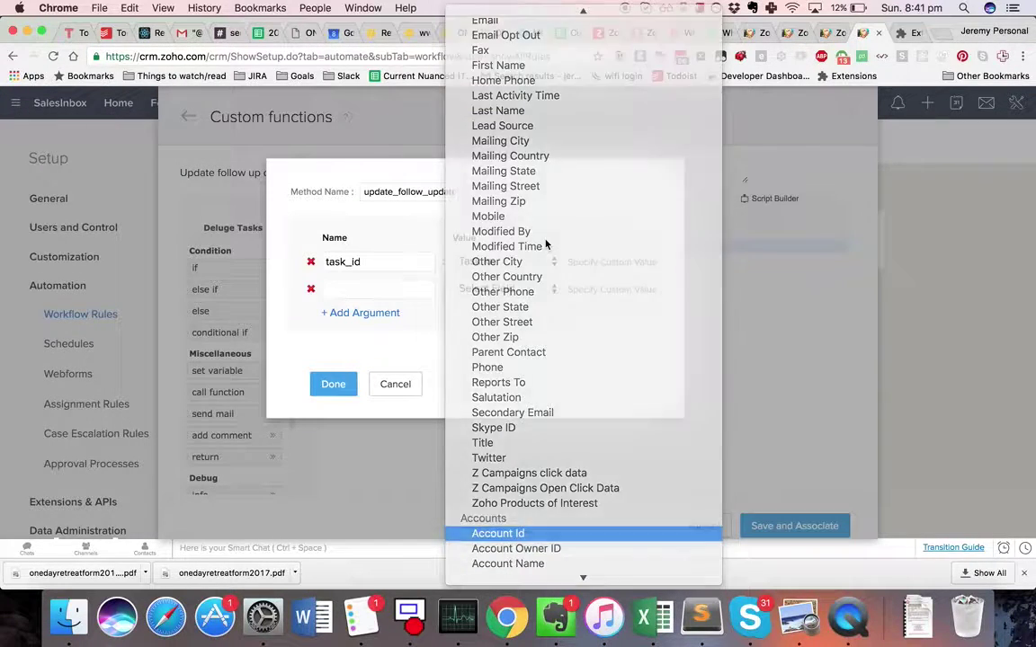
pyautogui.write('account_id')
pyautogui.click(333, 384)
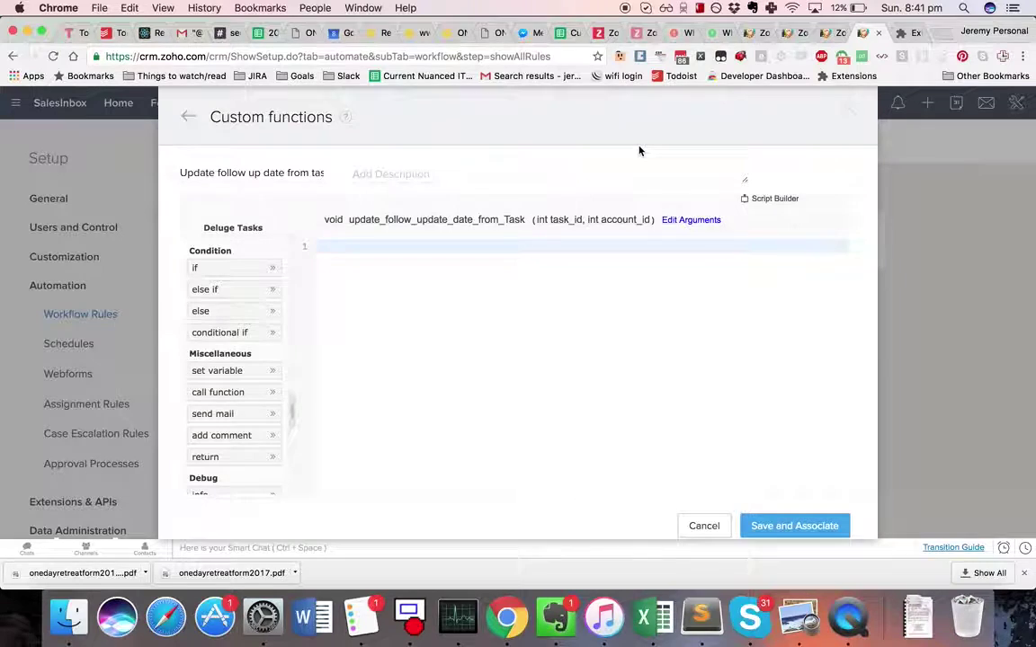
# Write the first script line: account_record = zoho.crm.getRecordById("Accounts", account_id);.
pyautogui.click(555, 296)
pyautogui.write('a')
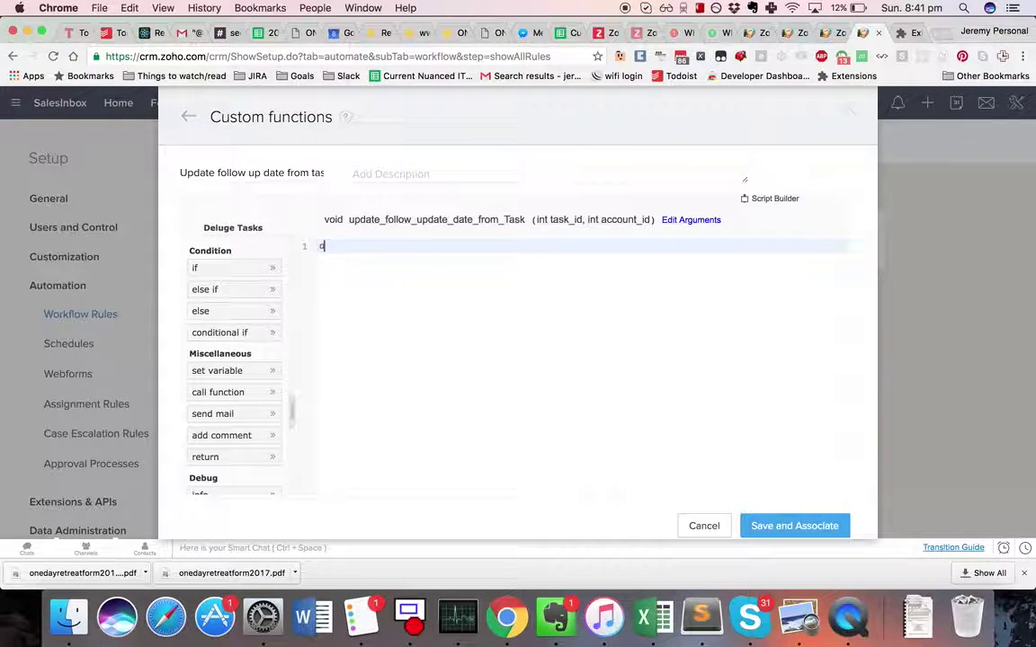
pyautogui.write('ccount_record ')
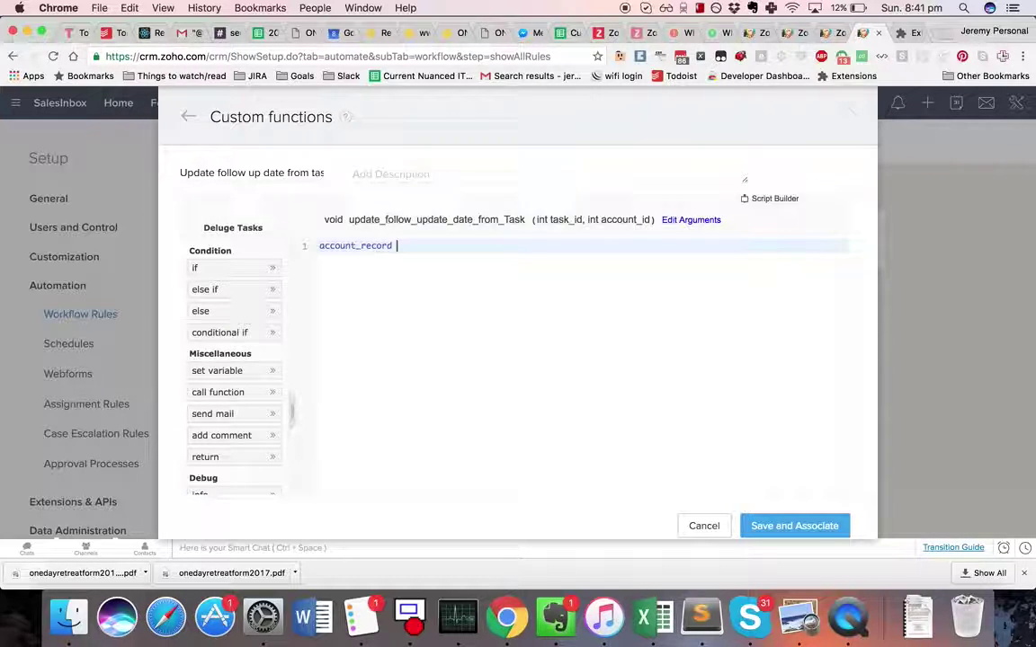
pyautogui.write('= zoho.crm.getRec')
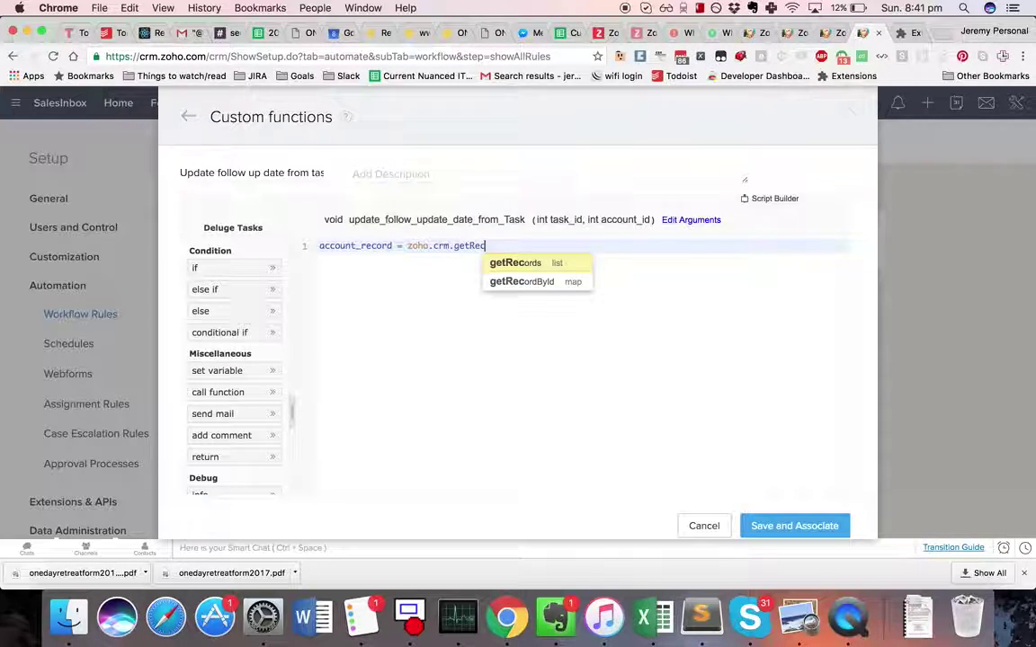
pyautogui.press('Down')
pyautogui.press('Return')
pyautogui.write('", <BIGINT>')
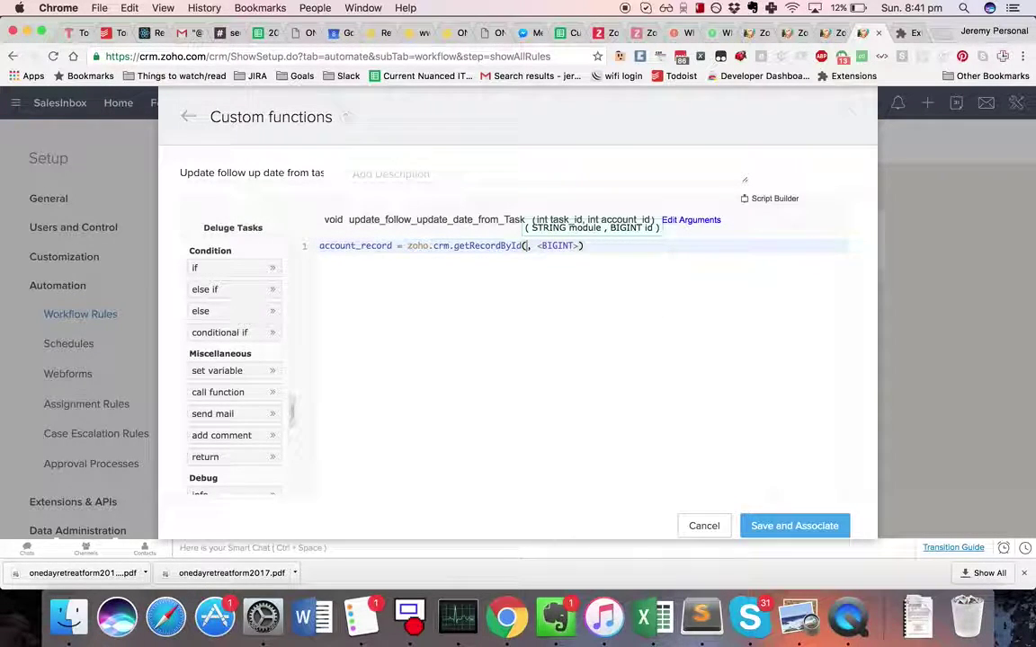
pyautogui.write('Accounts"')
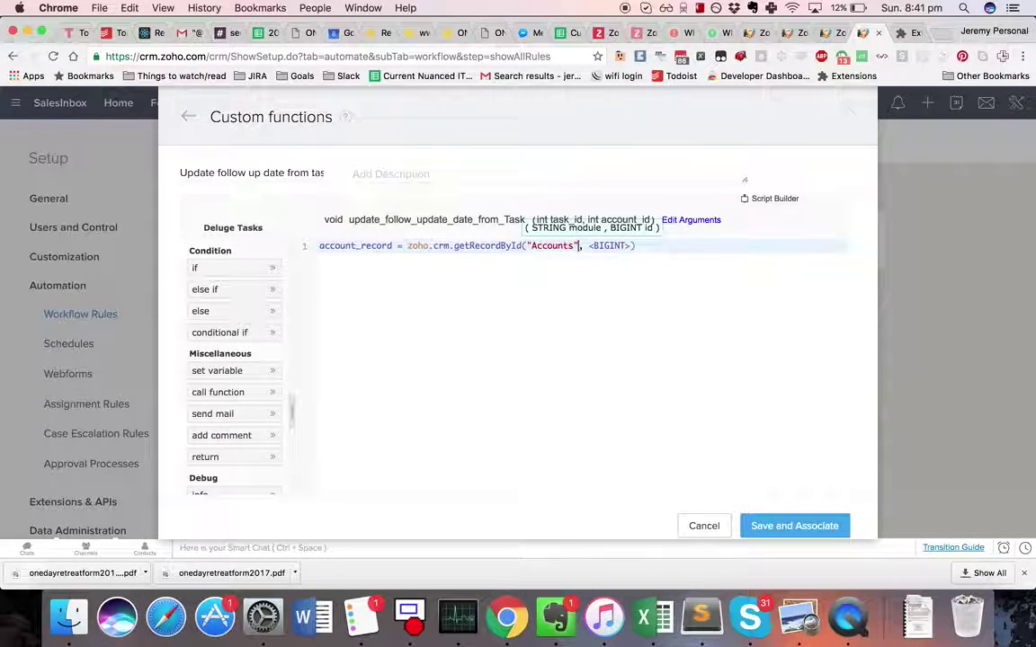
pyautogui.press('Tab')
pyautogui.press('Escape')
pyautogui.write('account_id);')
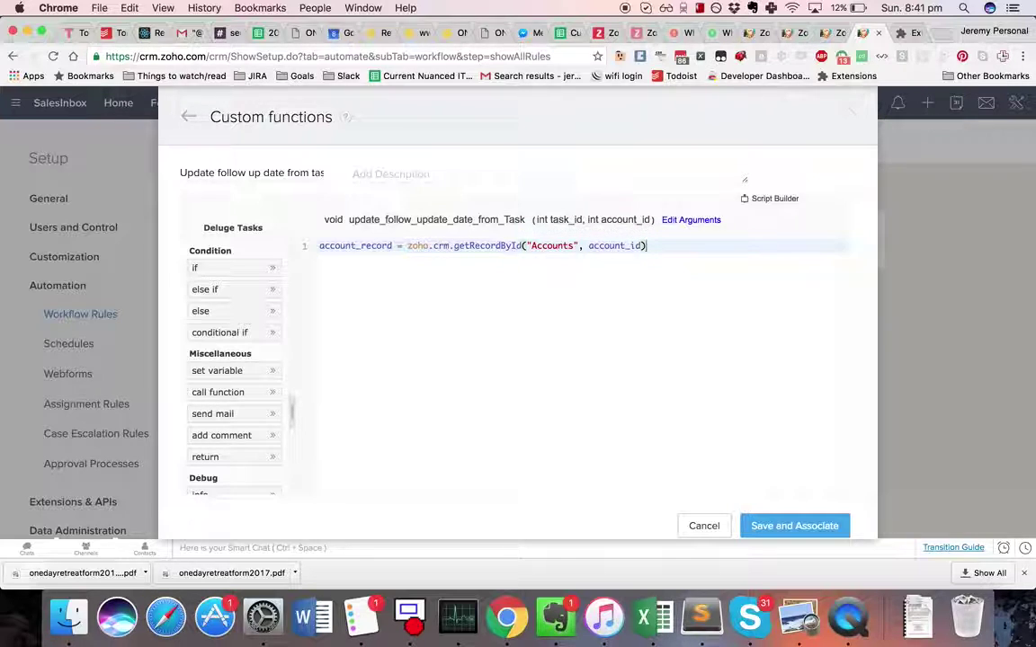
# Add a line reading task_record and insert a copy of the account_record line above it.
pyautogui.press('Return')
pyautogui.write('account_')
pyautogui.press('BackSpace')
pyautogui.press('BackSpace')
pyautogui.press('BackSpace')
pyautogui.press('BackSpace')
pyautogui.press('BackSpace')
pyautogui.press('BackSpace')
pyautogui.press('BackSpace')
pyautogui.press('BackSpace')
pyautogui.write('task')
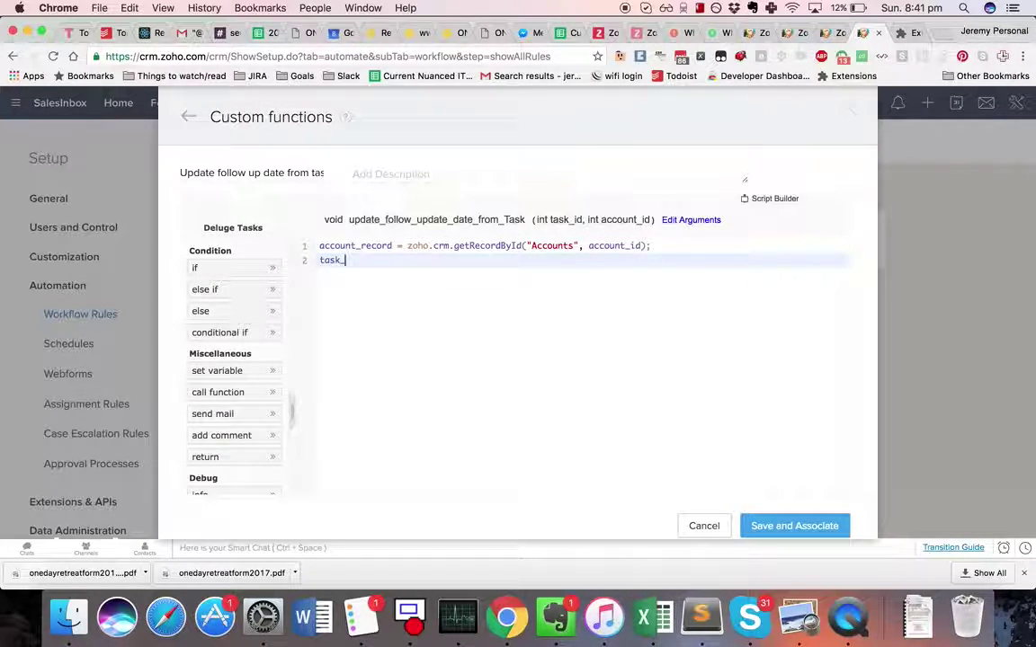
pyautogui.write('_record')
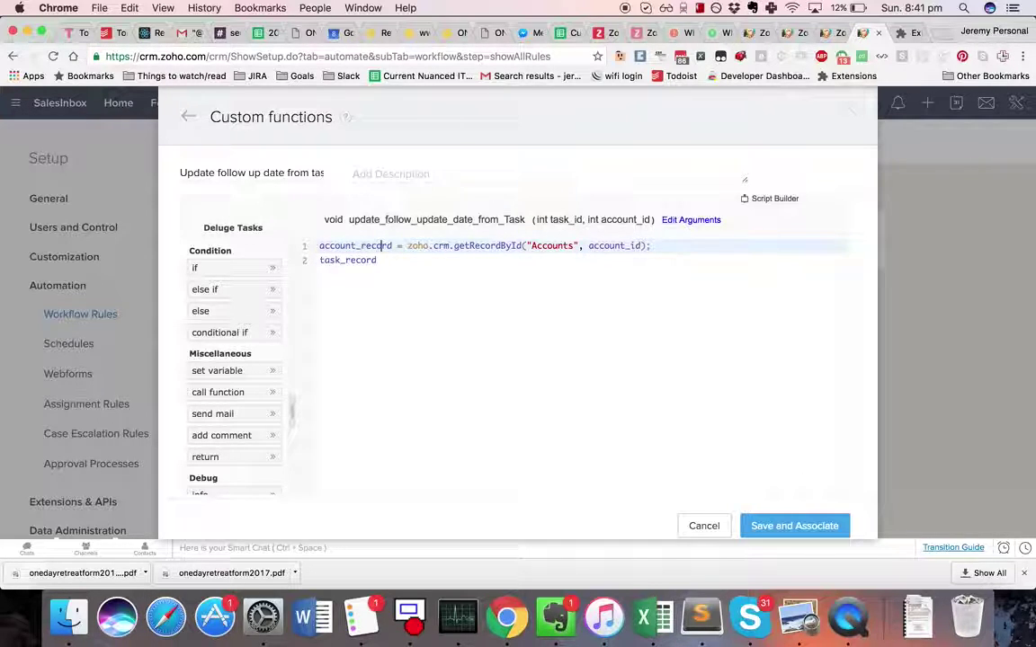
pyautogui.press('super+a')
pyautogui.press('super+c')
pyautogui.press('super+z')
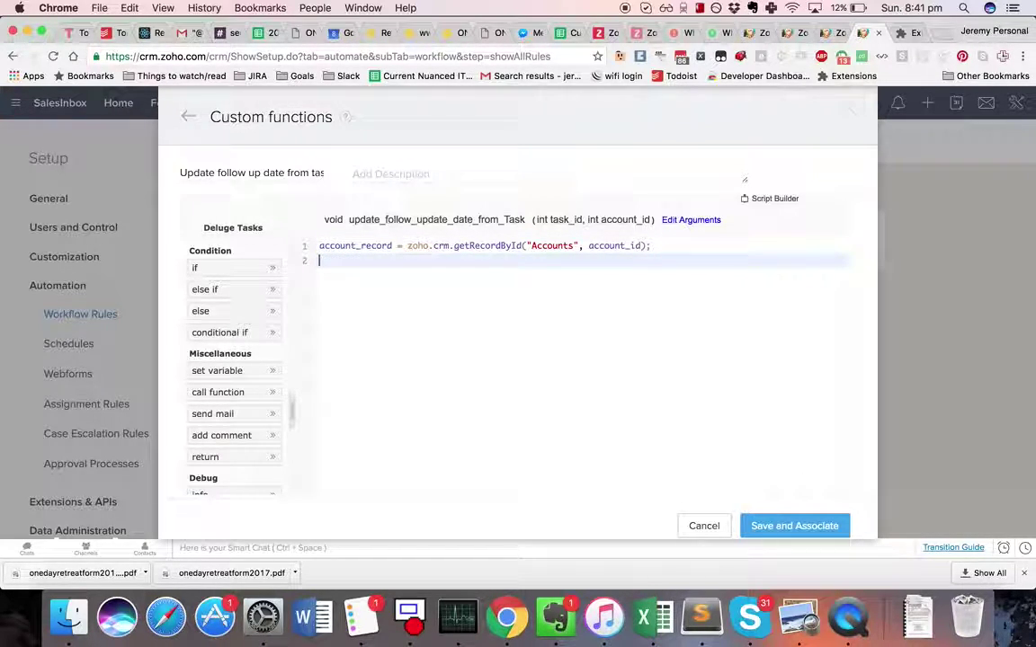
pyautogui.press('super+v')
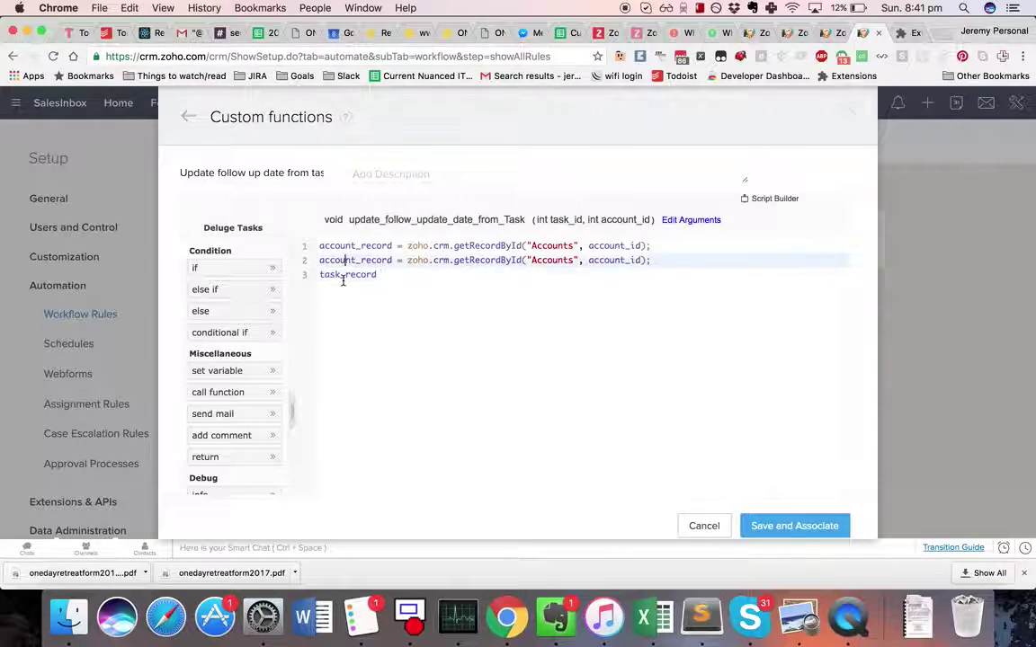
# Change the copied line to task_record = zoho.crm.getRecordById("Tasks", task_id);.
pyautogui.doubleClick(347, 274)
pyautogui.press('super+c')
pyautogui.click(356, 248)
pyautogui.click(351, 259)
pyautogui.doubleClick(351, 259)
pyautogui.press('super+v')
pyautogui.doubleClick(538, 259)
pyautogui.write('Tasks')
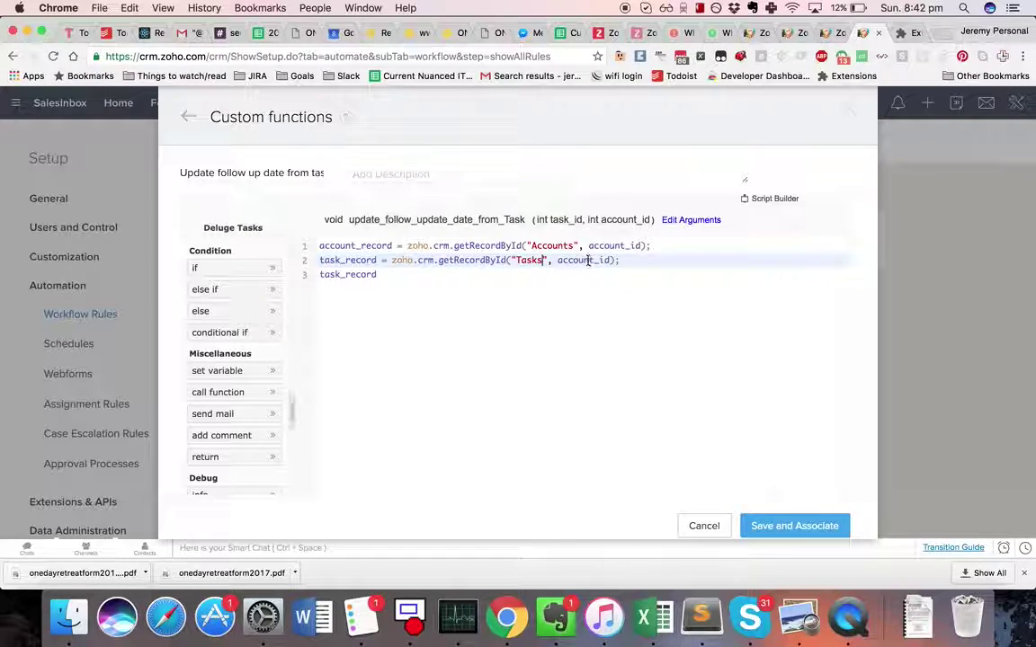
pyautogui.doubleClick(587, 260)
pyautogui.write('task_id')
# Replace the task_record text on the third script line with a call to account_record.put().
pyautogui.click(562, 275)
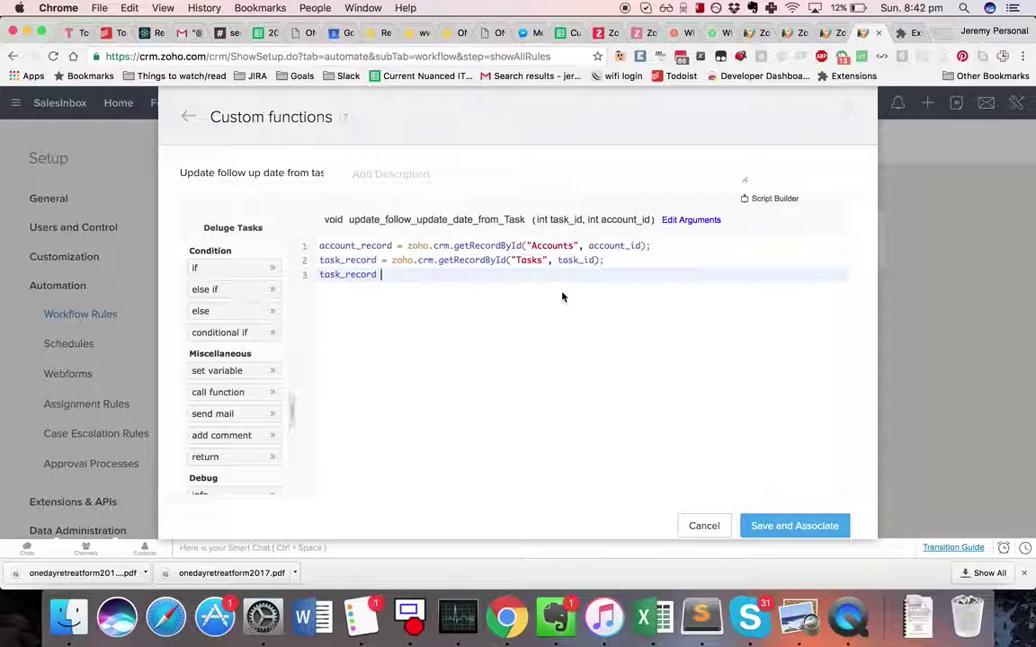
pyautogui.press('BackSpace')
pyautogui.press('BackSpace')
pyautogui.press('BackSpace')
pyautogui.press('BackSpace')
pyautogui.press('BackSpace')
pyautogui.press('BackSpace')
pyautogui.press('BackSpace')
pyautogui.press('BackSpace')
pyautogui.press('BackSpace')
pyautogui.press('BackSpace')
pyautogui.press('BackSpace')
pyautogui.write('accoun')
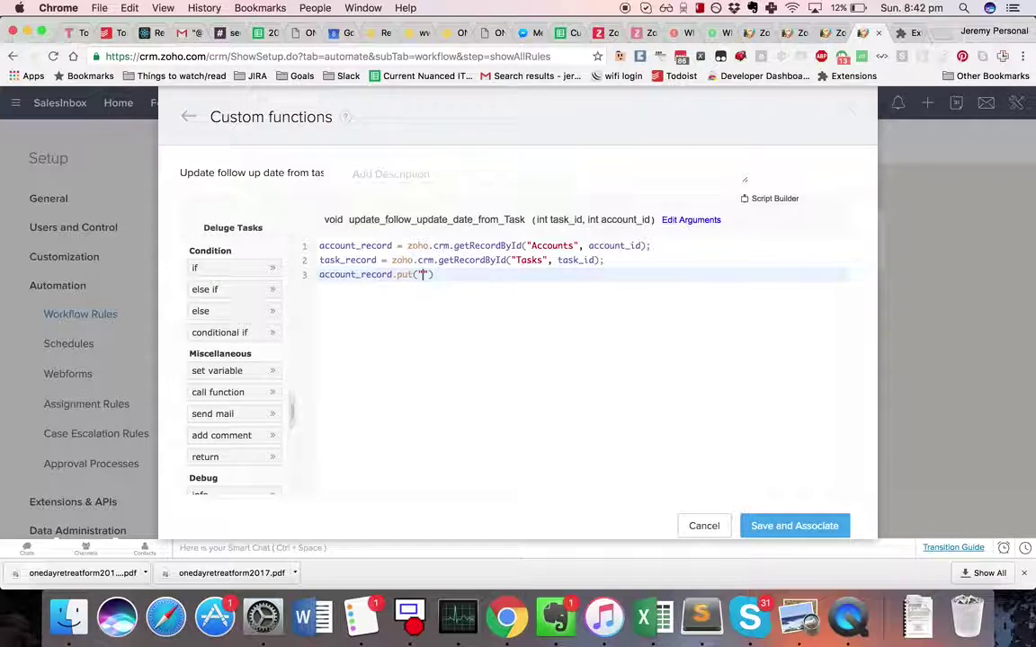
# Complete the put call with "Follow Up Date" and task_record.get("Due Date"), end it with a semicolon, and add a new line.
pyautogui.write('Followup Date')
pyautogui.press('Delete')
pyautogui.write('Up Date", ')
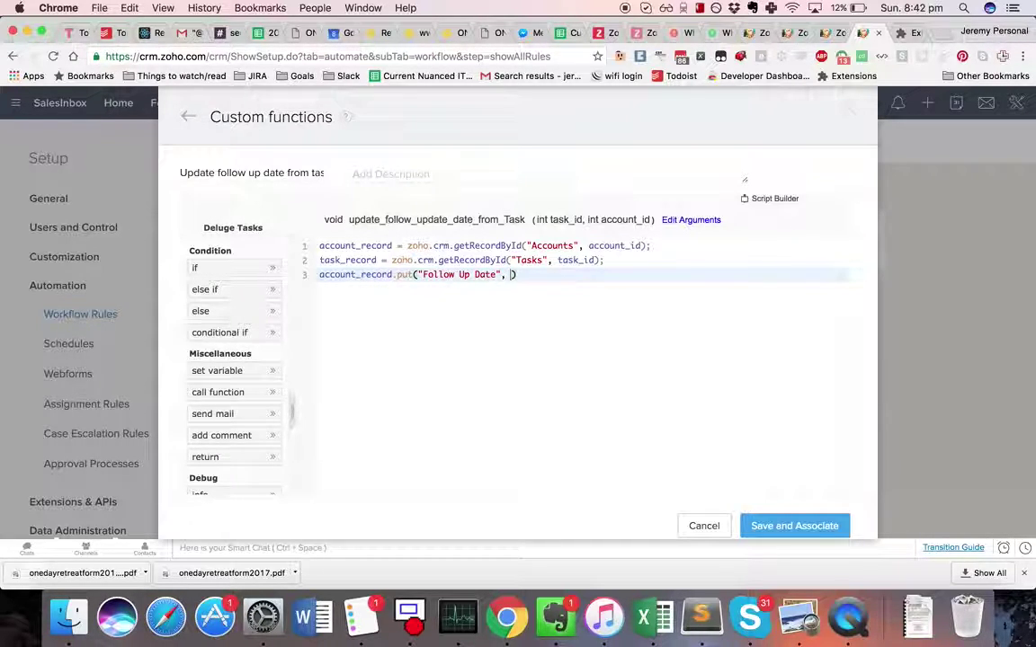
pyautogui.write('task_record.get("Due Date")')
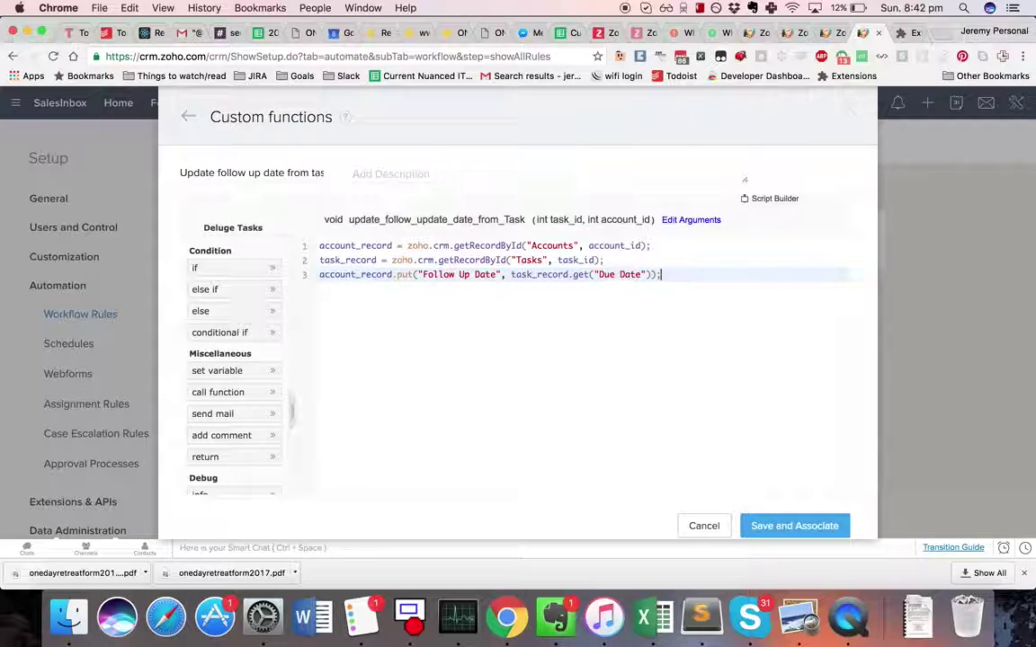
pyautogui.press('Return')
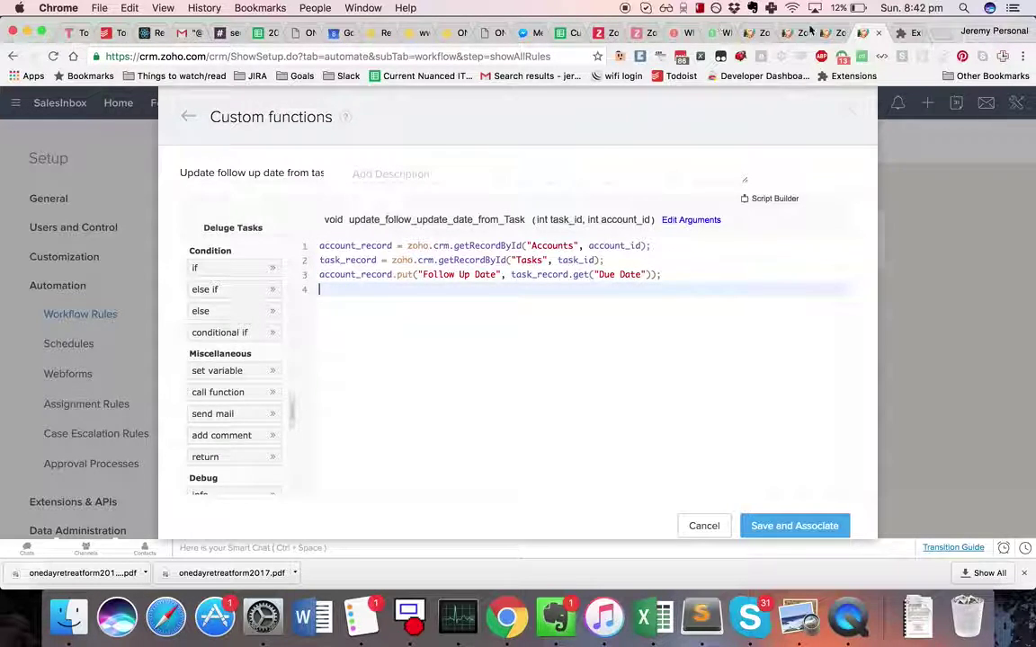
# Check the follow-up field's exact name in the test account and change the put key in the script to "Follow up date".
pyautogui.click(828, 34)
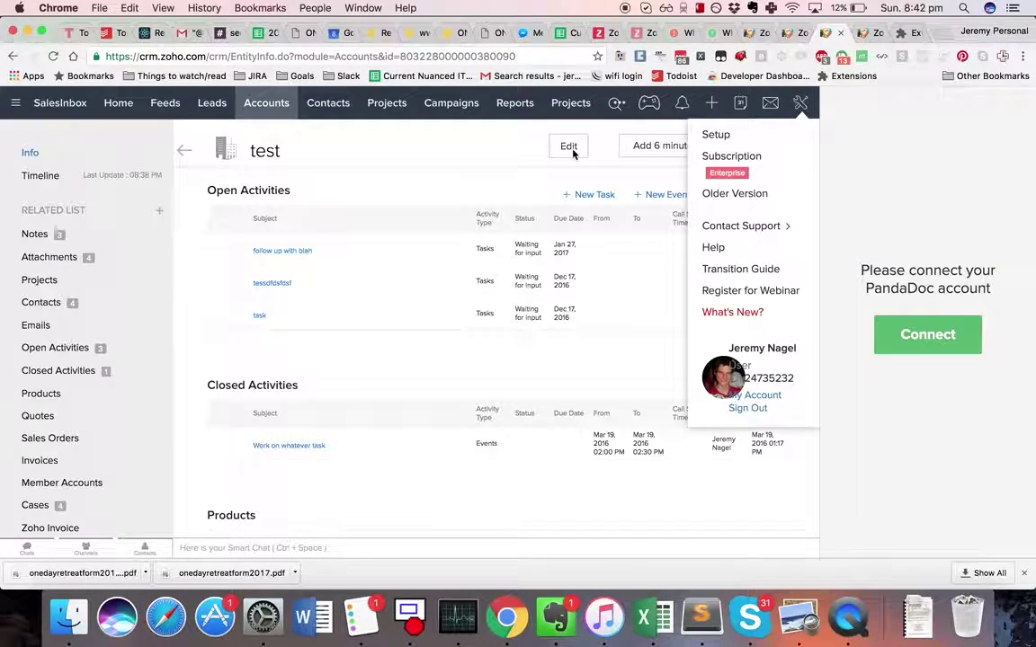
pyautogui.scroll(10, 351, 418)
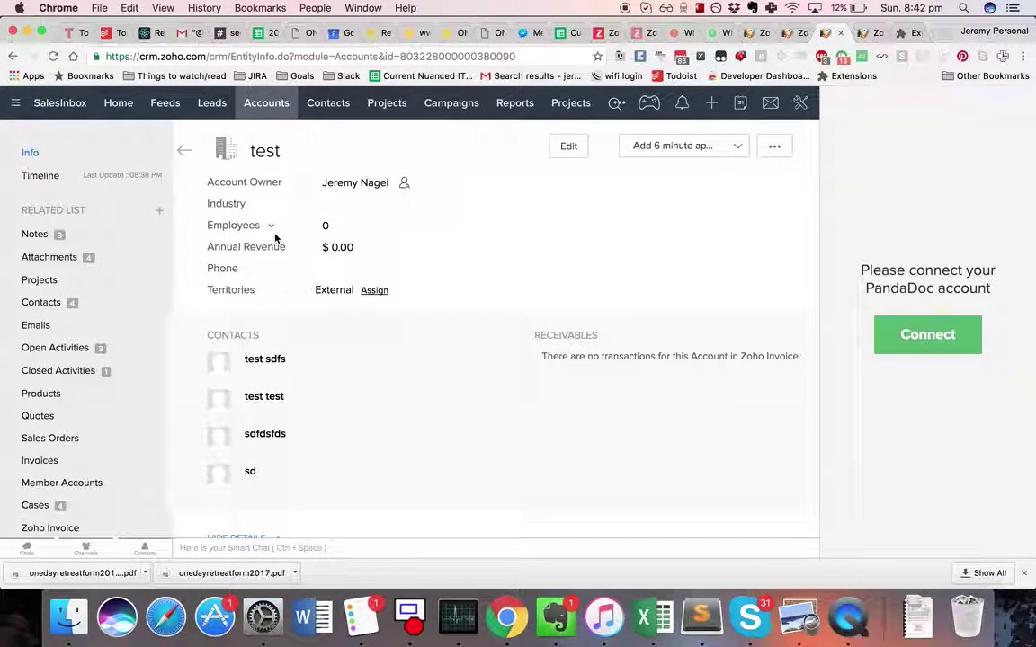
pyautogui.scroll(-5, 278, 294)
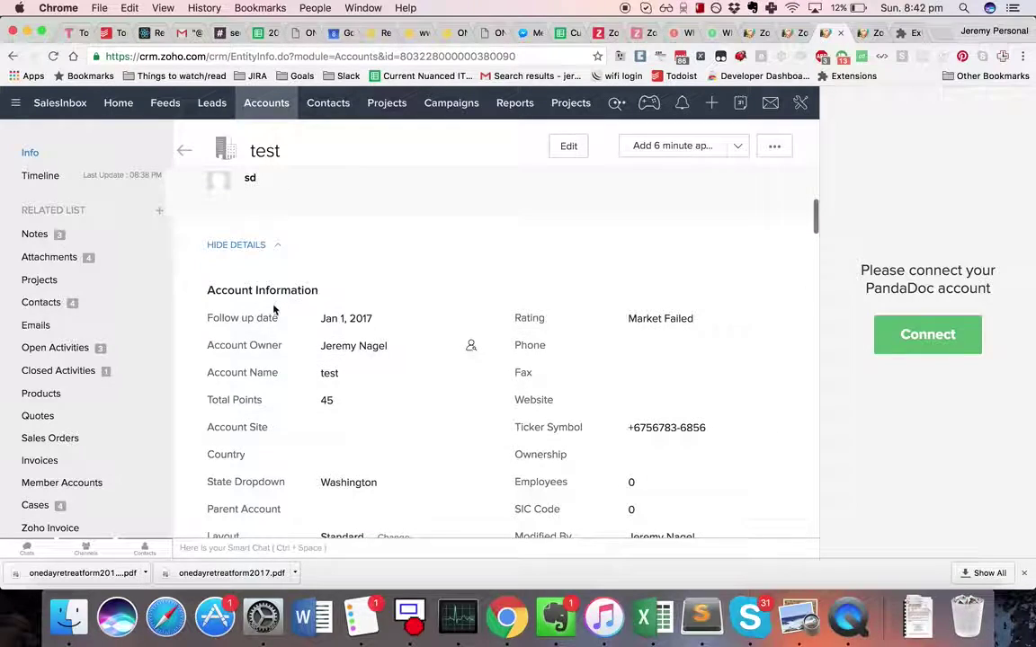
pyautogui.click(861, 33)
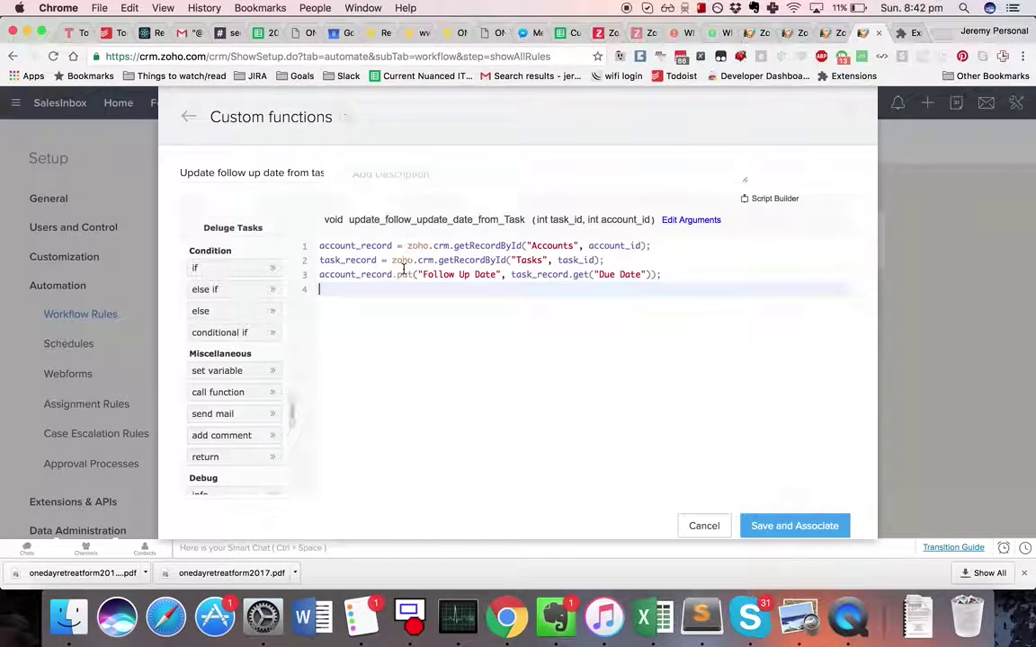
pyautogui.click(462, 274)
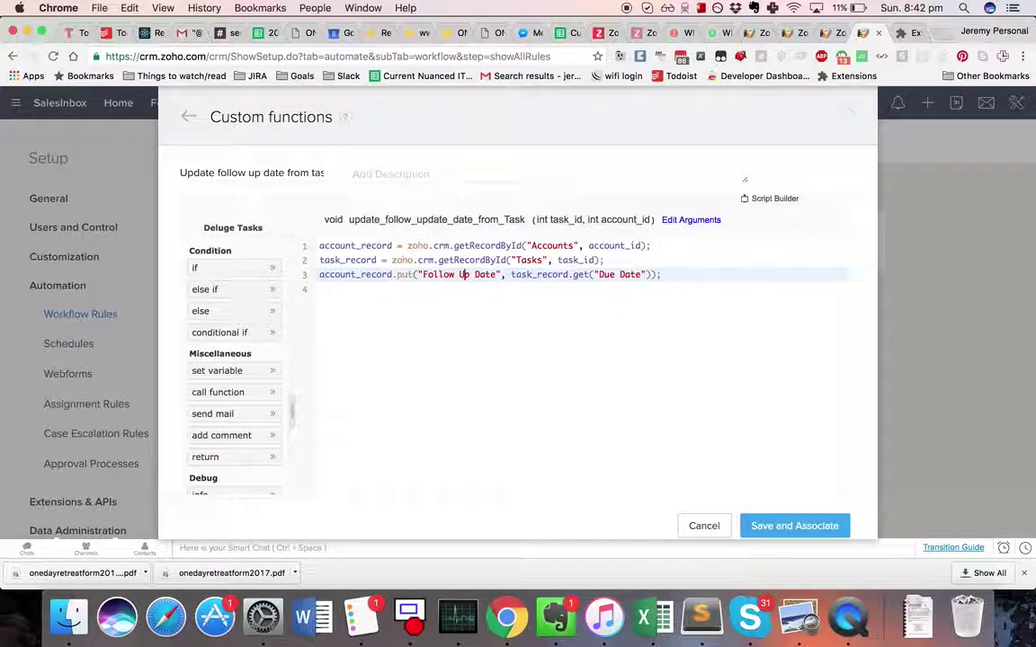
pyautogui.press('BackSpace')
pyautogui.write('d')
# Save and execute the script, then open the account's "follow up with blah" task separately and copy its record ID from the URL.
pyautogui.scroll(-3, 575, 288)
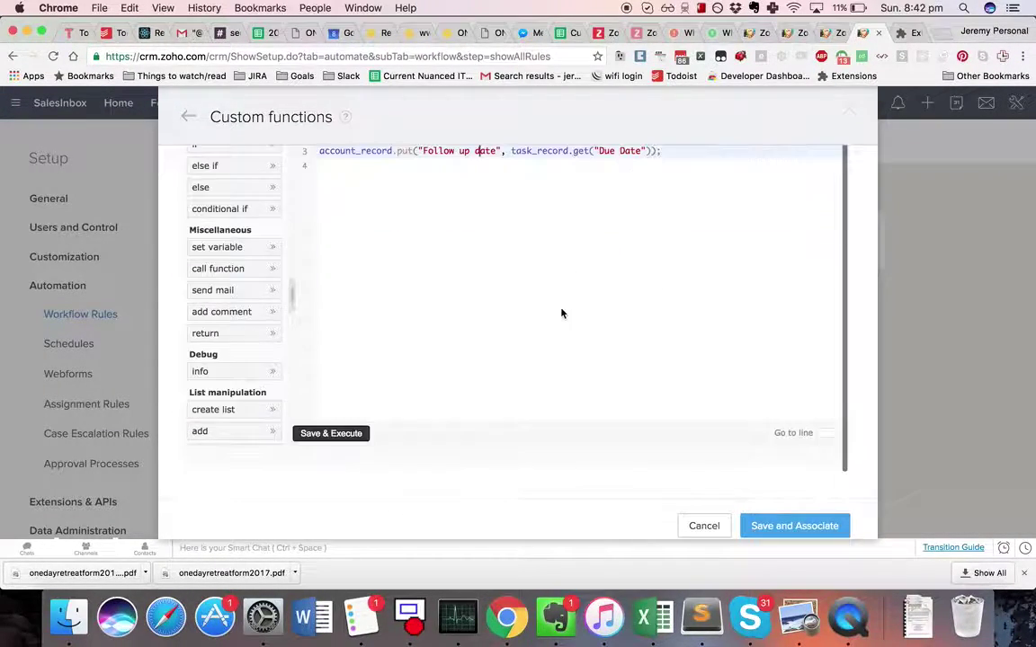
pyautogui.click(342, 438)
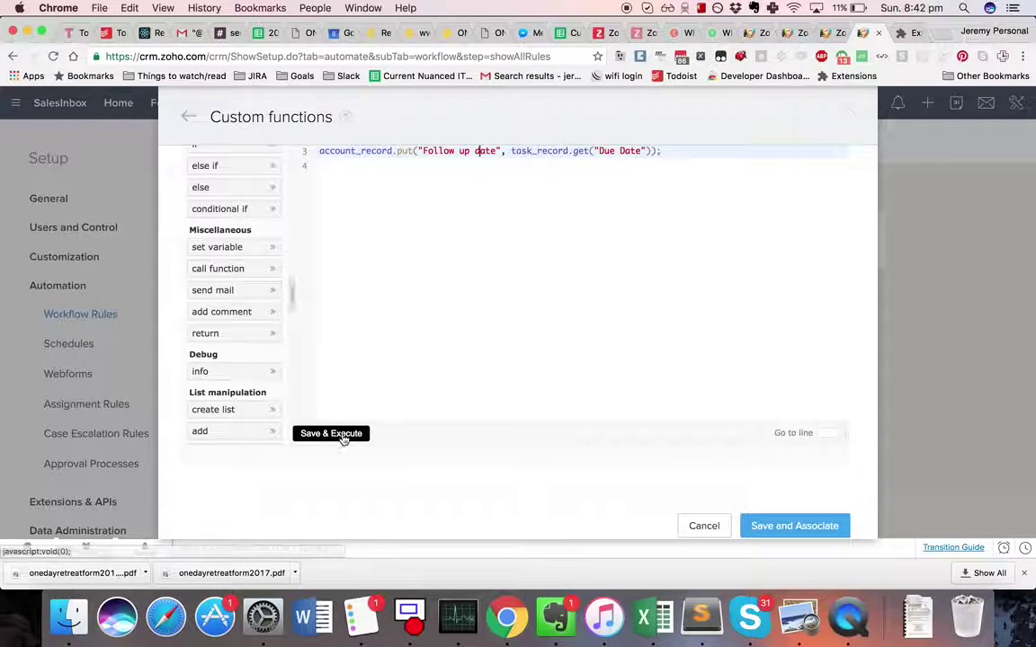
pyautogui.click(833, 35)
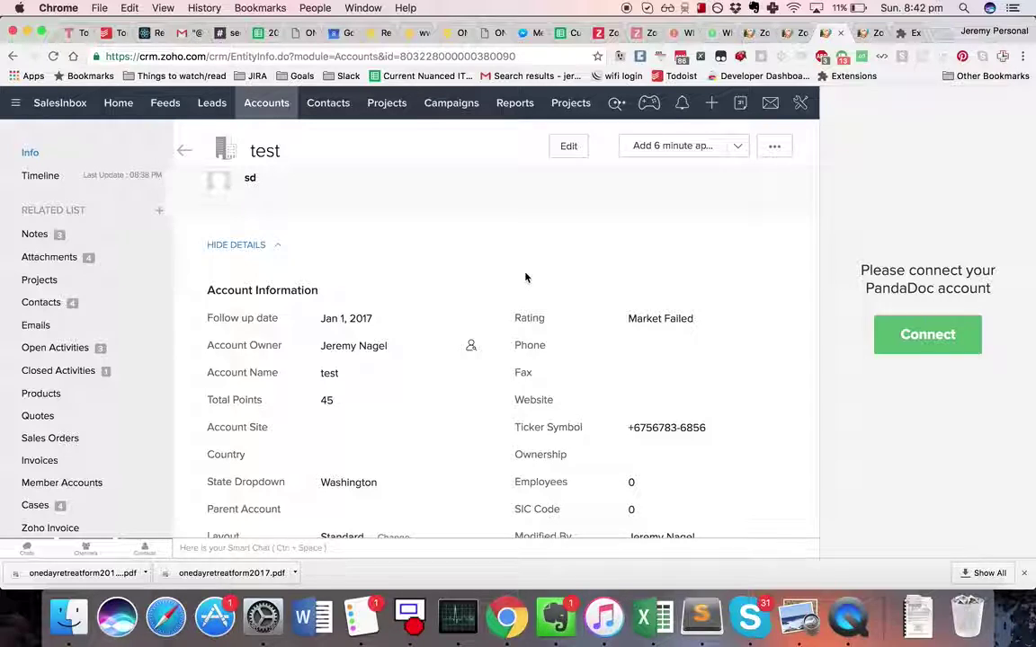
pyautogui.scroll(-15, 473, 372)
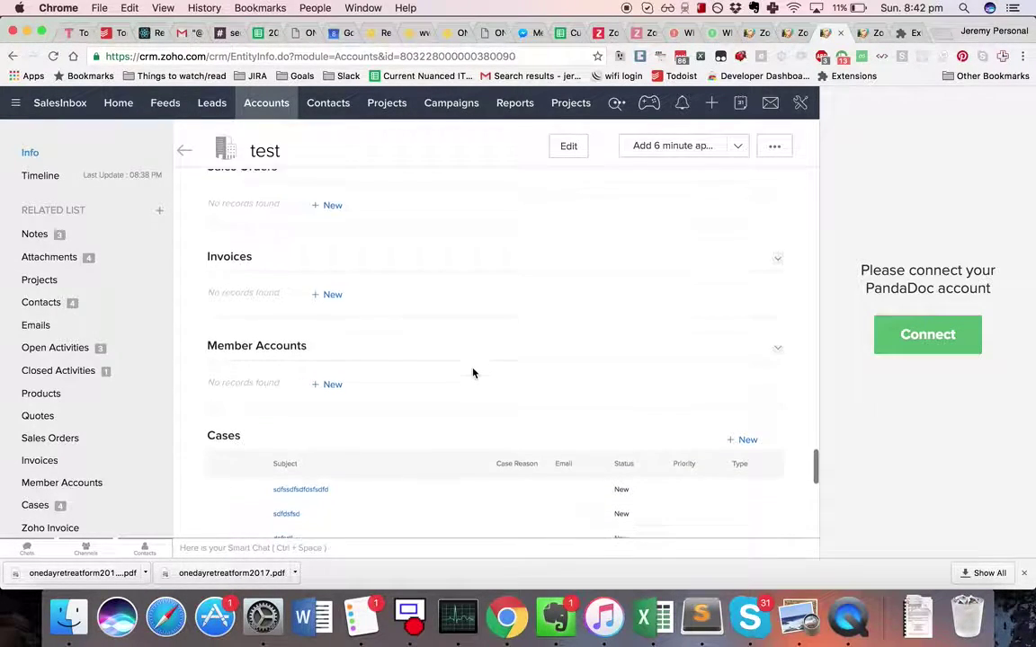
pyautogui.scroll(-6, 476, 362)
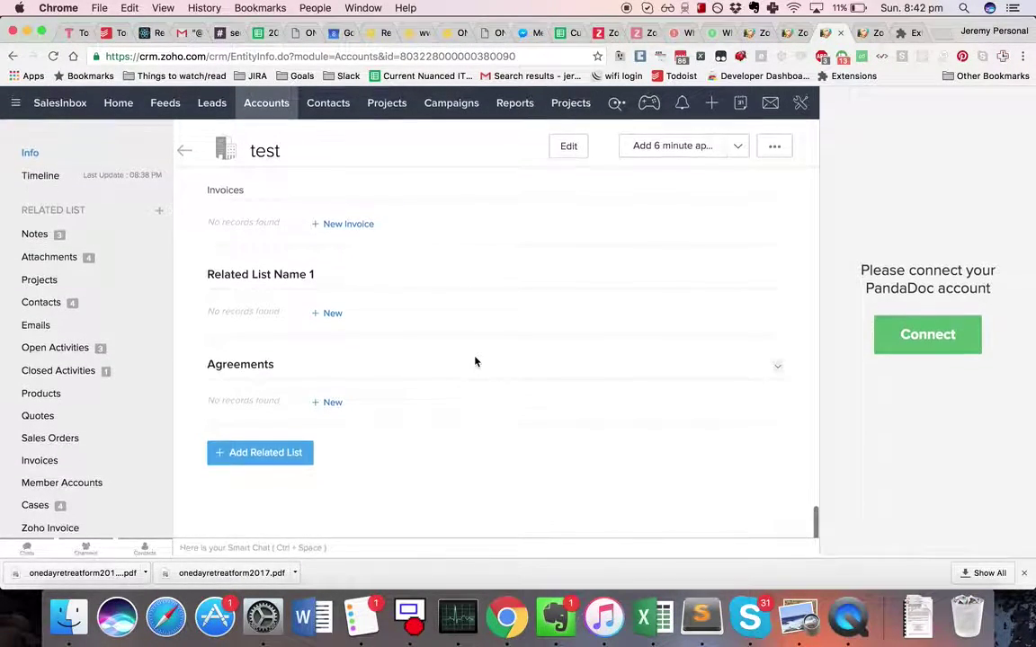
pyautogui.scroll(7, 476, 361)
pyautogui.scroll(10, 476, 361)
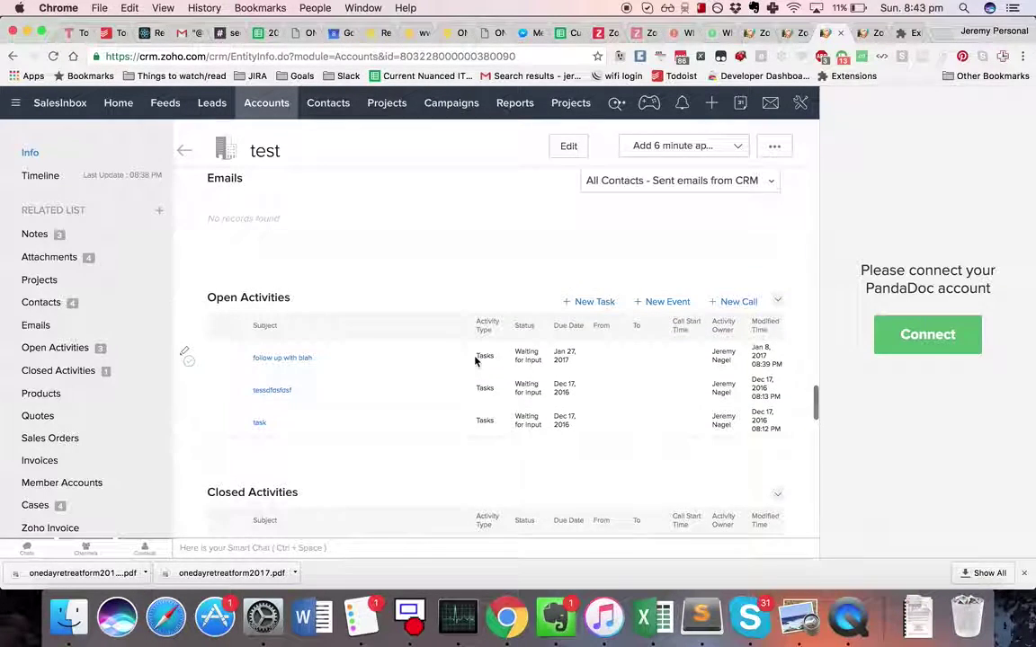
pyautogui.keyDown('super'); pyautogui.click(284, 358); pyautogui.keyUp('super')
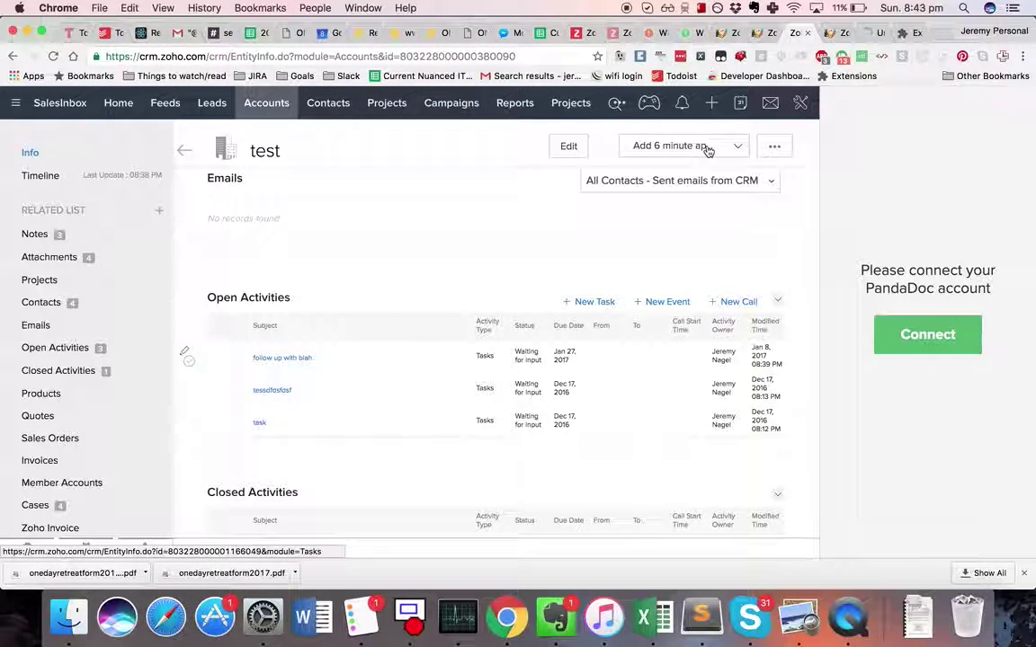
pyautogui.press('super+alt+Right')
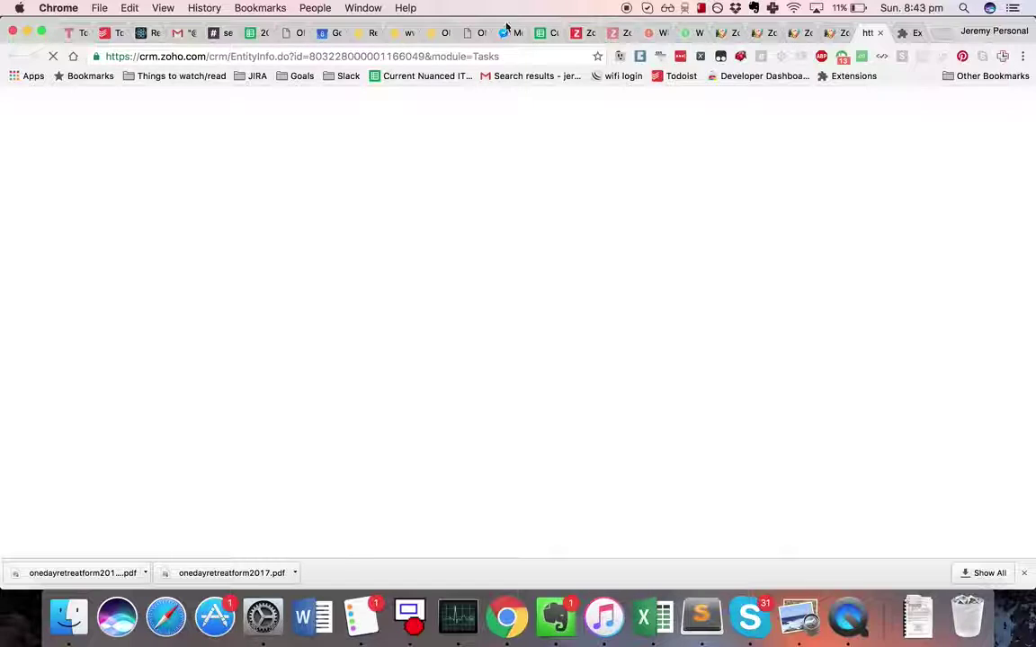
pyautogui.click(366, 57)
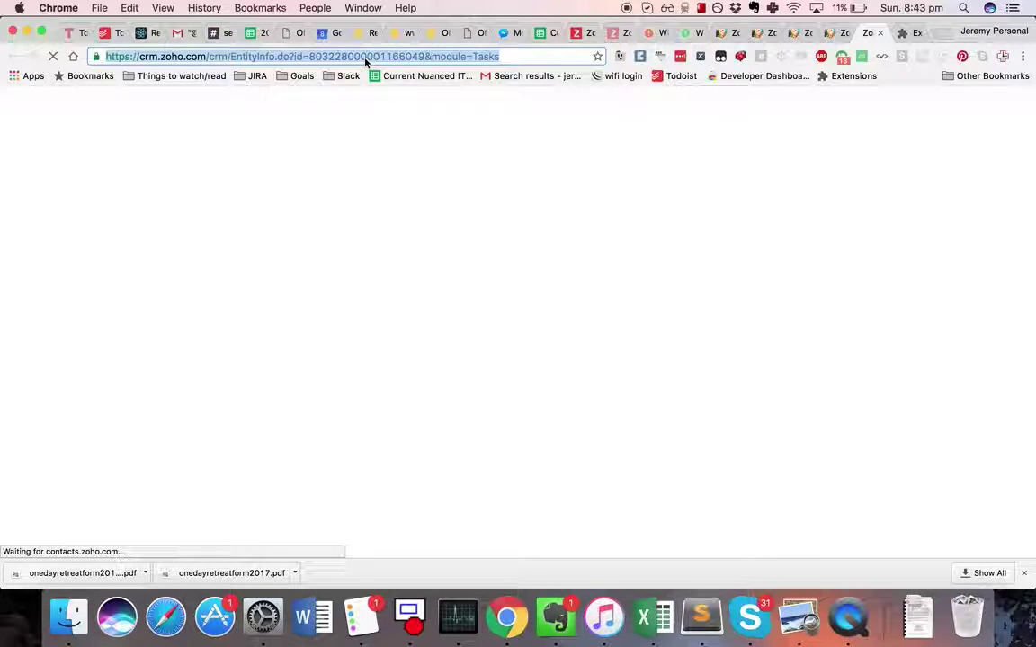
pyautogui.doubleClick(373, 56)
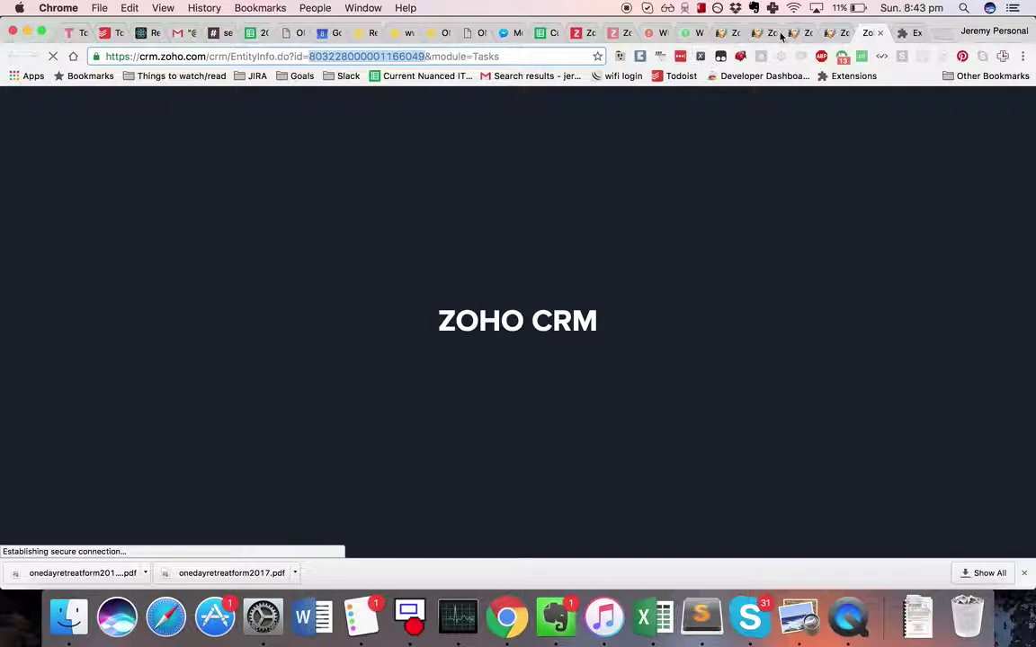
# Copy the test account's record ID from its page URL.
pyautogui.click(795, 35)
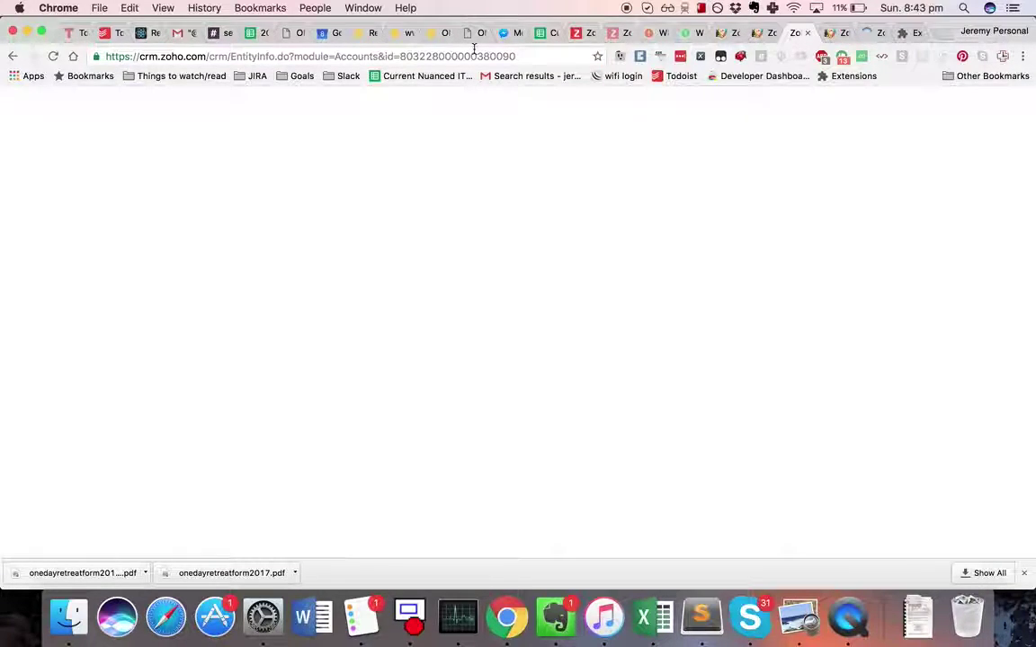
pyautogui.doubleClick(446, 55)
pyautogui.press('super+c')
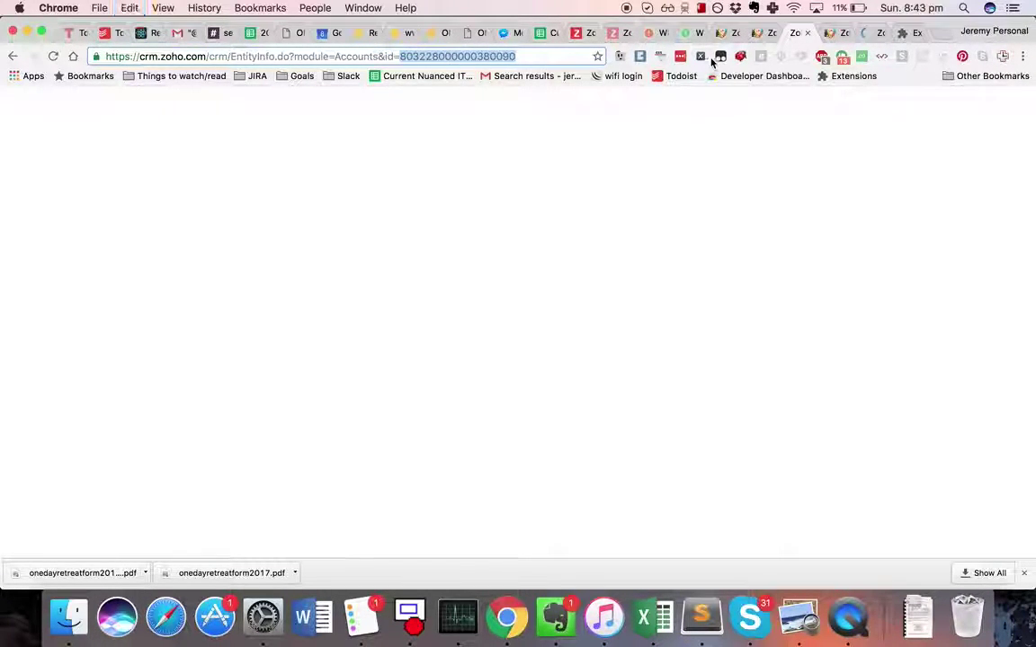
# Fill in account_id and task_id with the copied record IDs and submit the script execution.
pyautogui.click(825, 36)
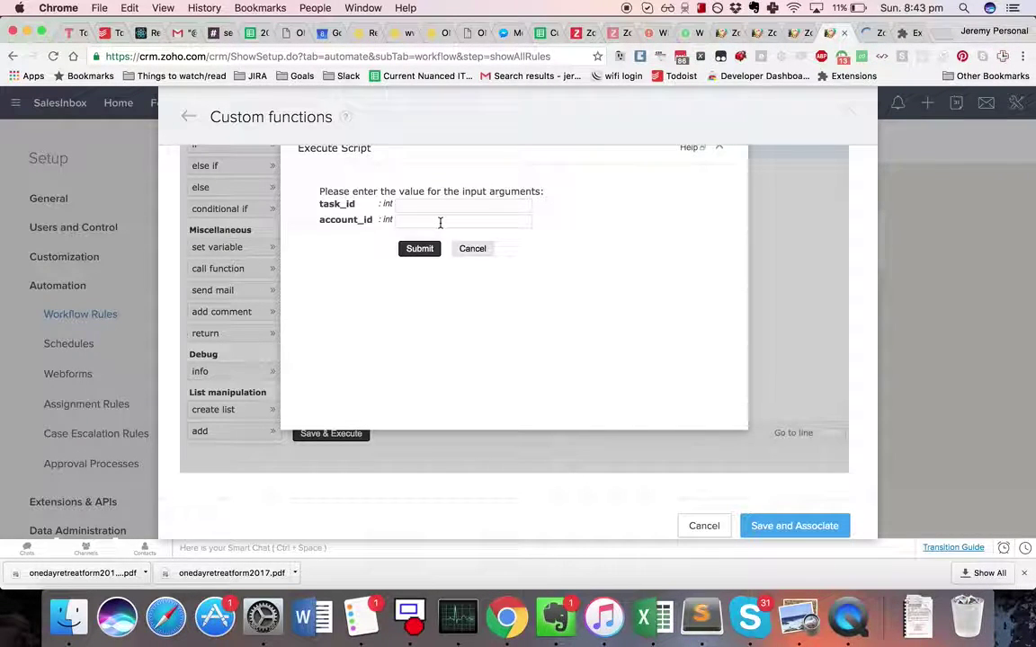
pyautogui.click(440, 222)
pyautogui.press('super+v')
pyautogui.click(443, 206)
pyautogui.press('super+shift+v')
pyautogui.press('Down')
pyautogui.press('Down')
pyautogui.press('Down')
pyautogui.press('Up')
pyautogui.press('Return')
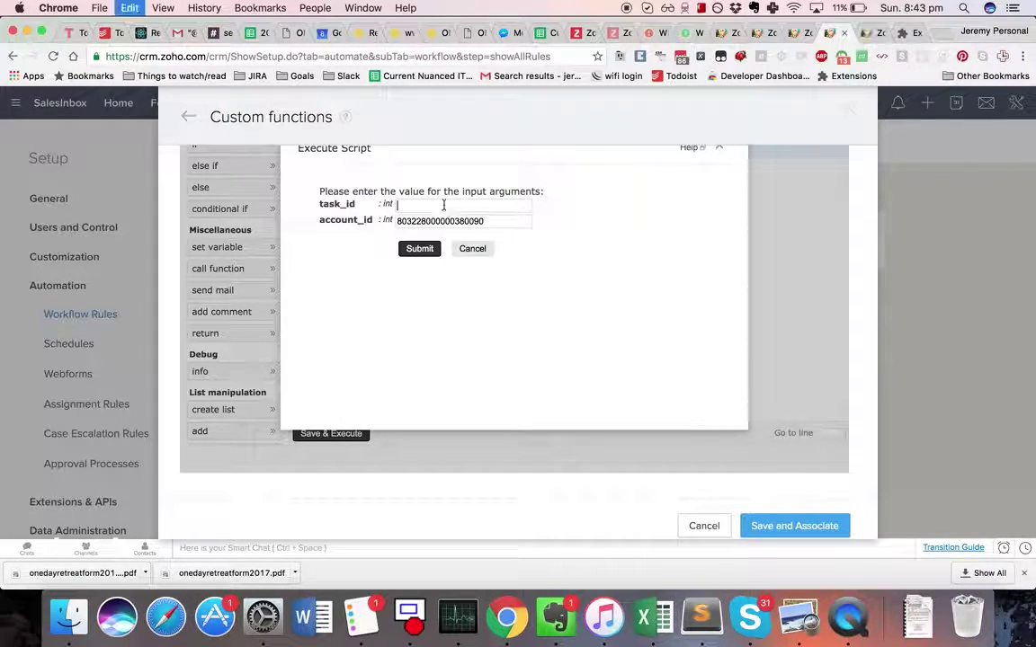
pyautogui.click(420, 249)
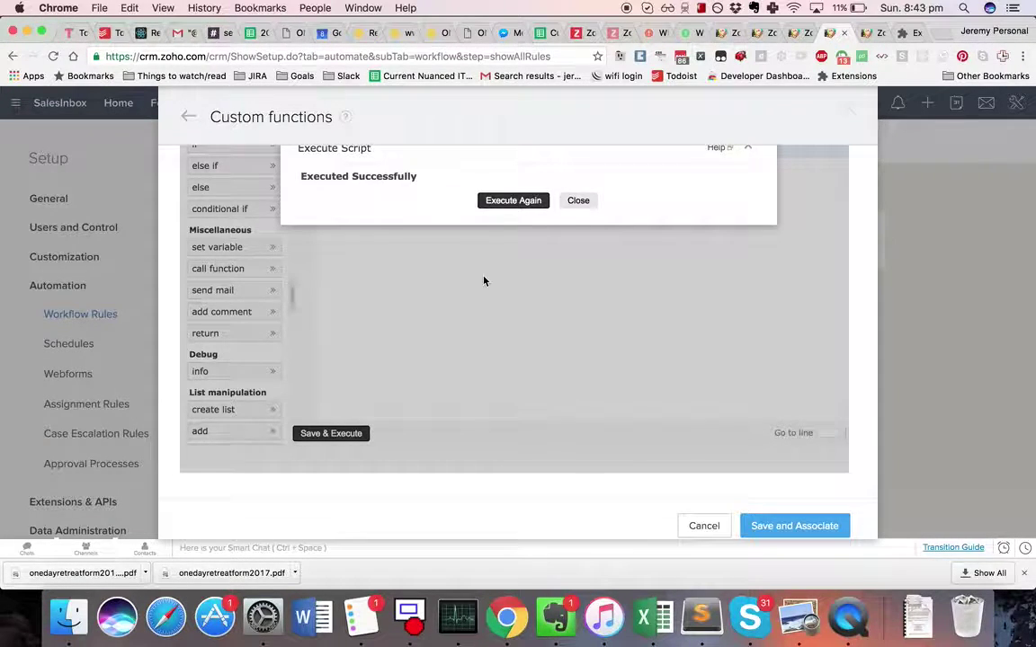
# Compare the test account's Follow up date with the task's Due Date and reload the account page.
pyautogui.click(798, 36)
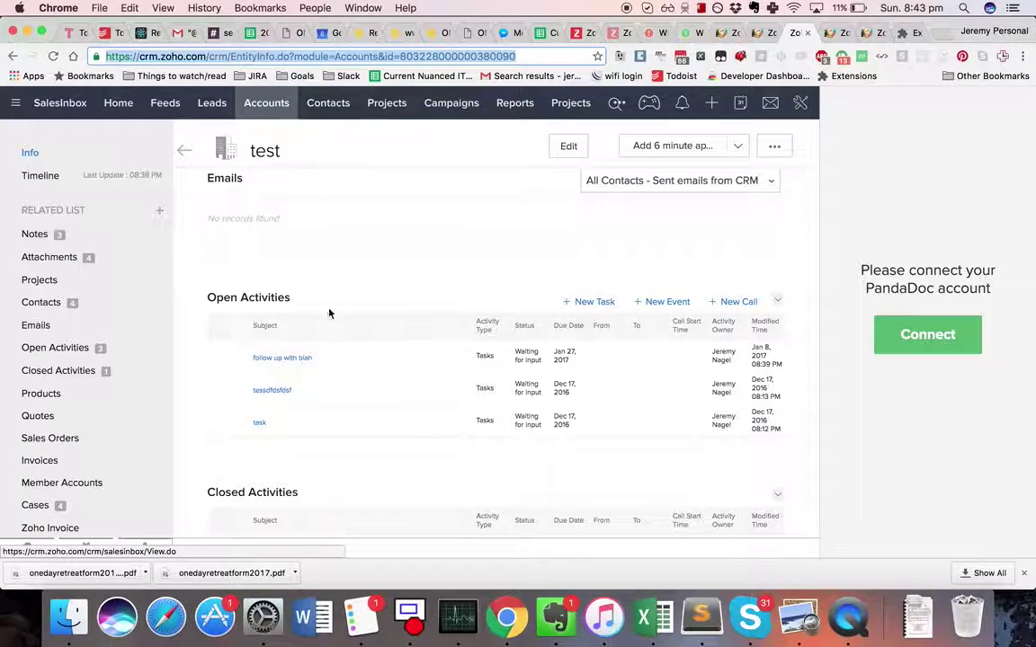
pyautogui.scroll(10, 329, 313)
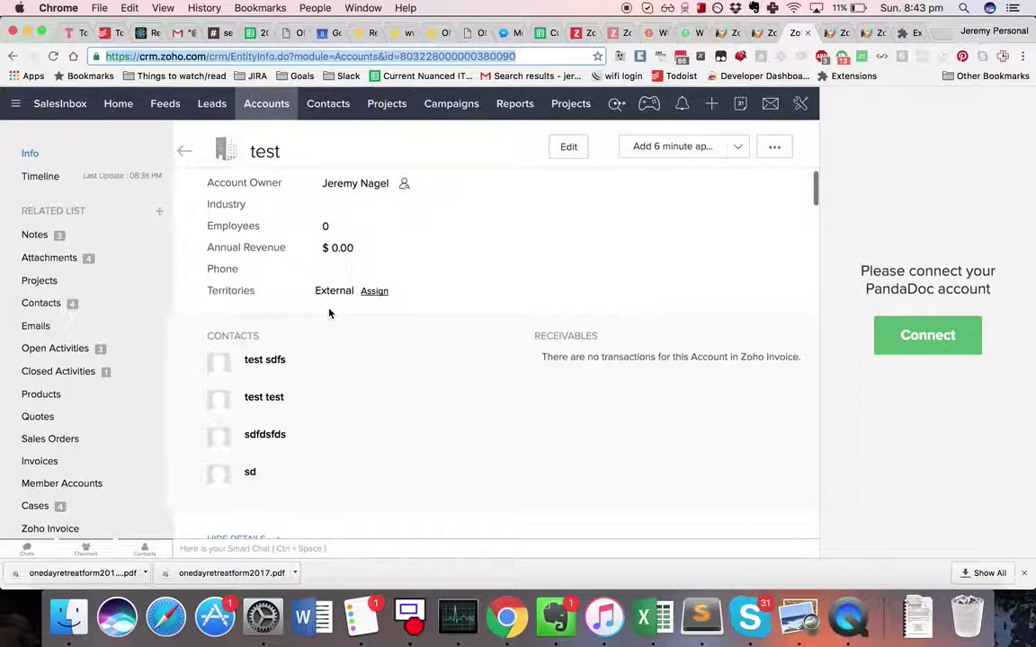
pyautogui.scroll(-5, 329, 313)
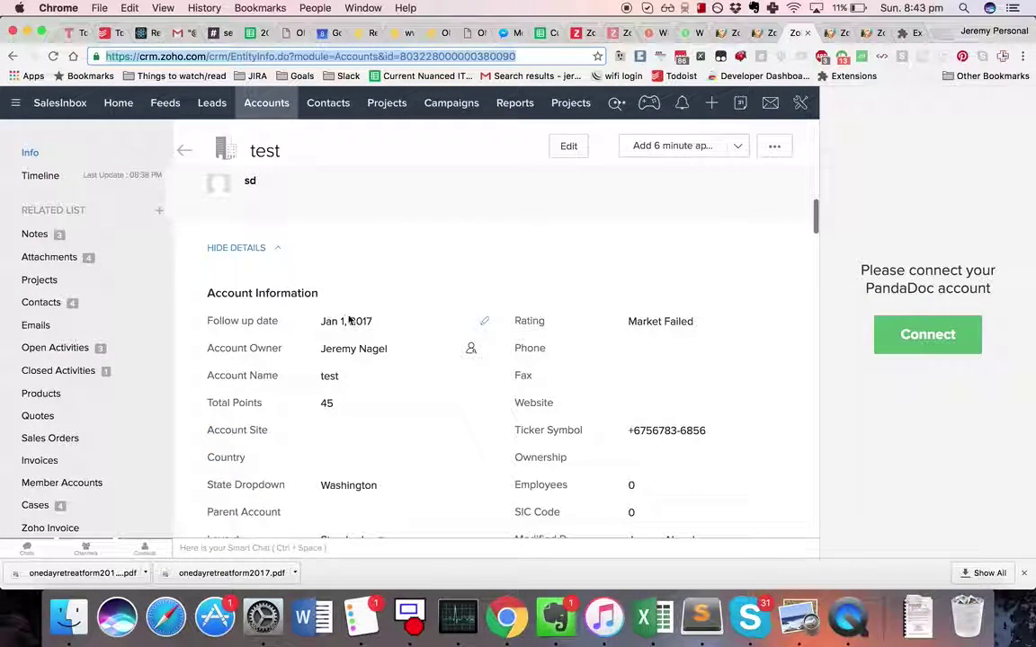
pyautogui.click(870, 36)
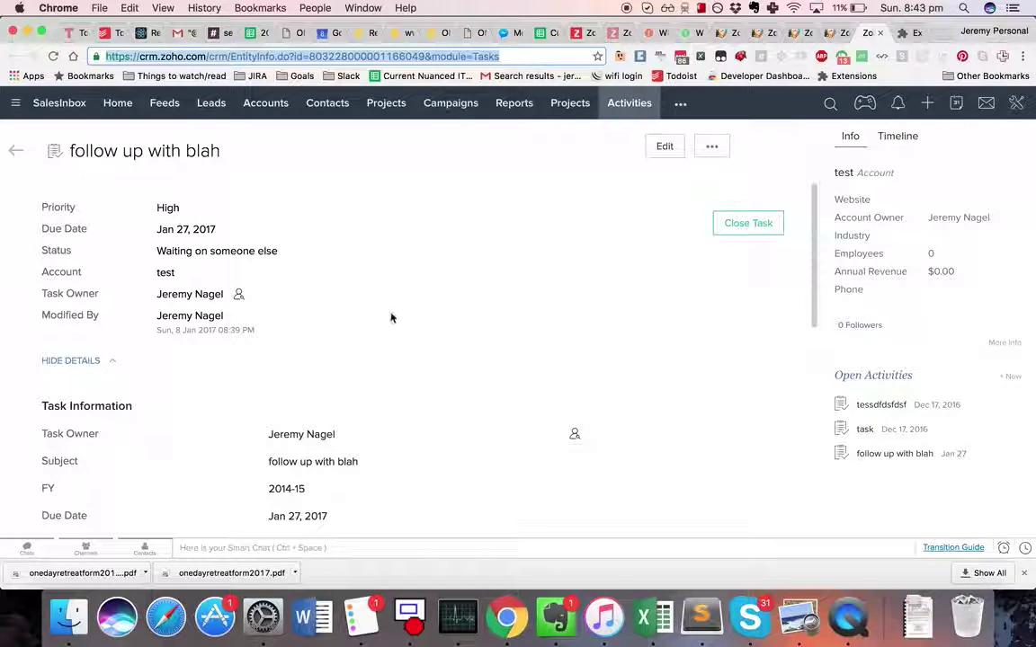
pyautogui.click(797, 33)
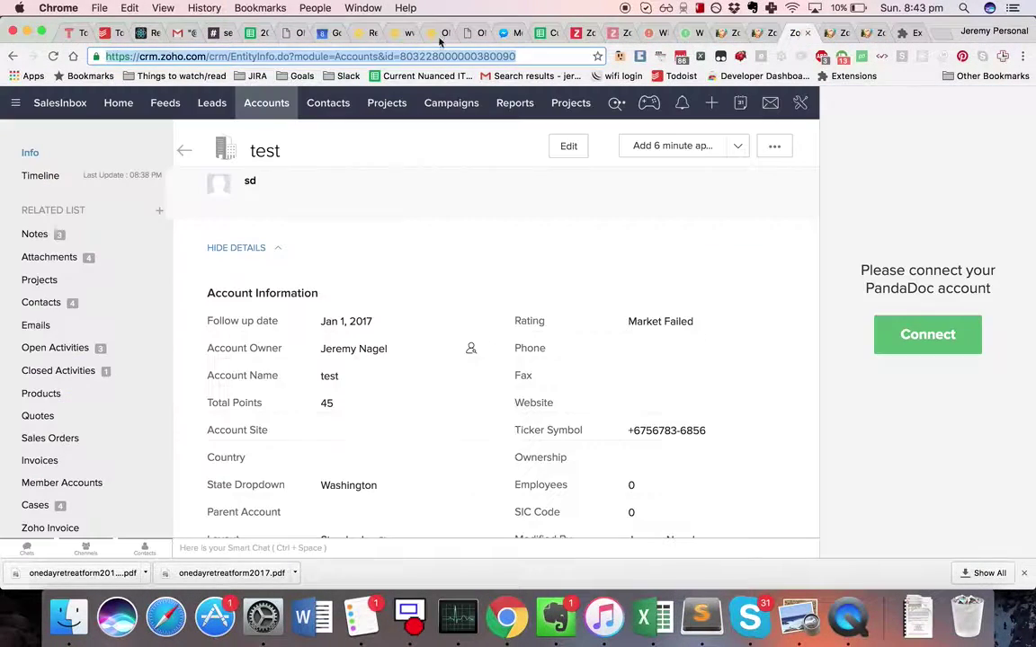
pyautogui.click(51, 55)
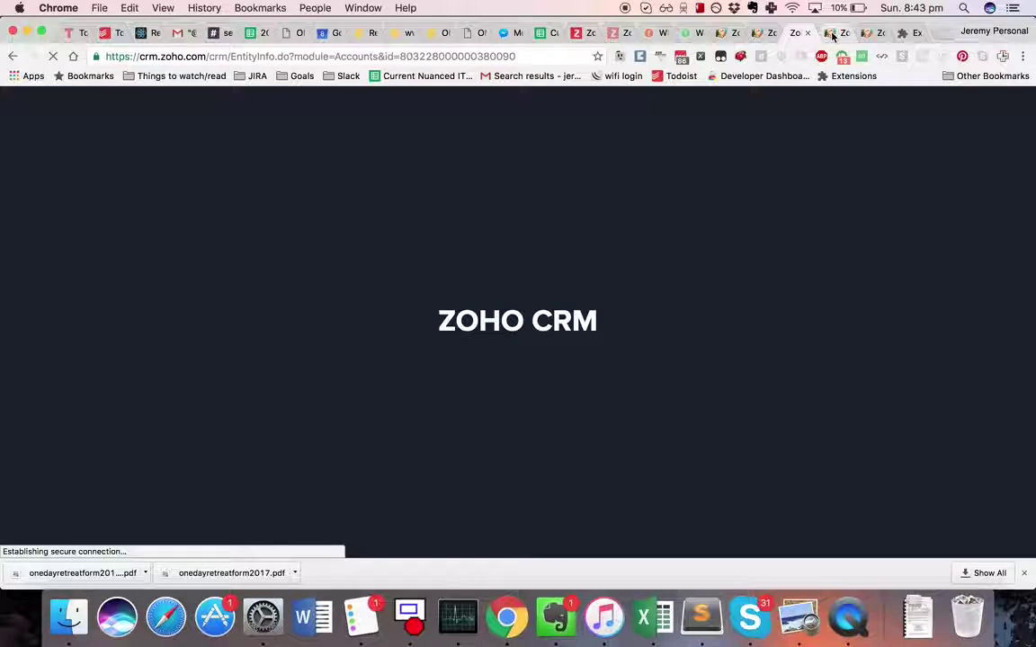
# Return to the custom function, close the execution result, and start line 4 with update_resp and zoho.crm.updateRecord, using "Accounts" as the module.
pyautogui.click(829, 33)
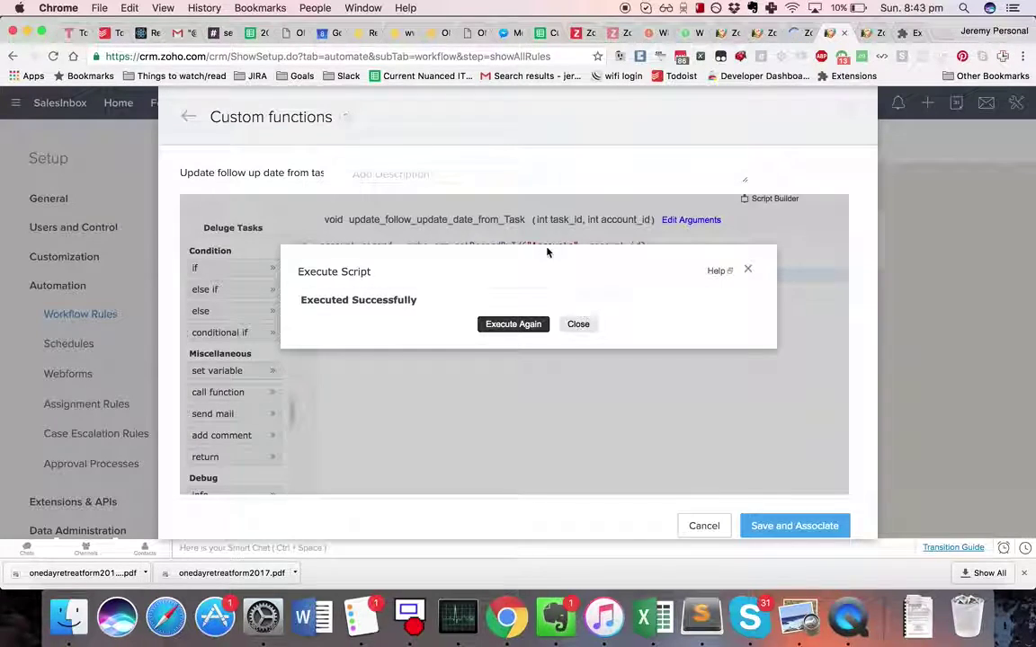
pyautogui.click(578, 326)
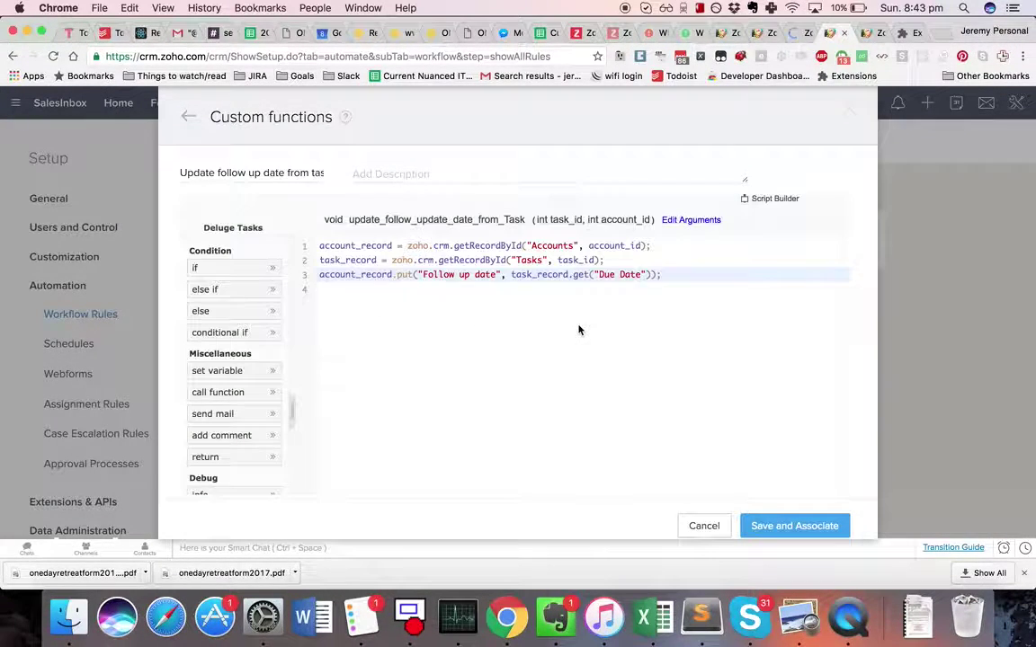
pyautogui.press('Return')
pyautogui.write('upda')
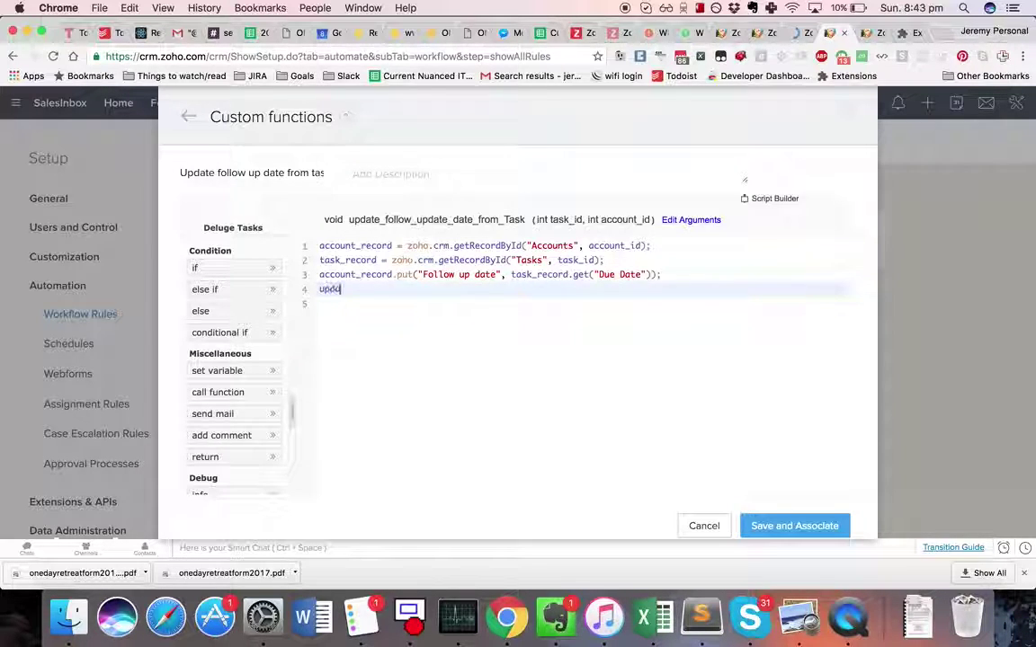
pyautogui.write('te_reczoho.cr')
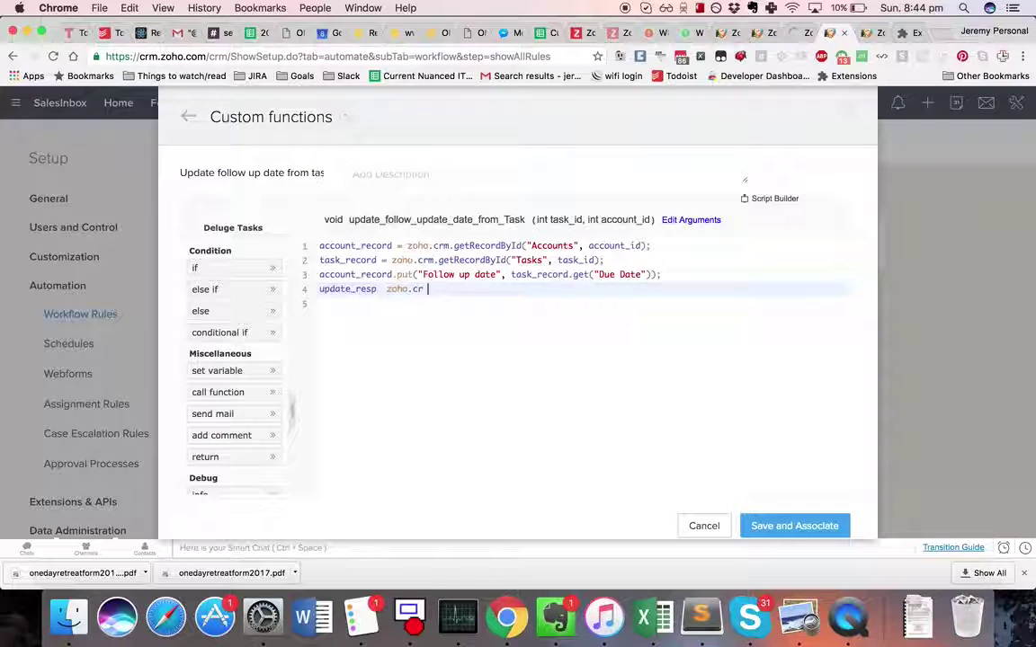
pyautogui.write('m.update')
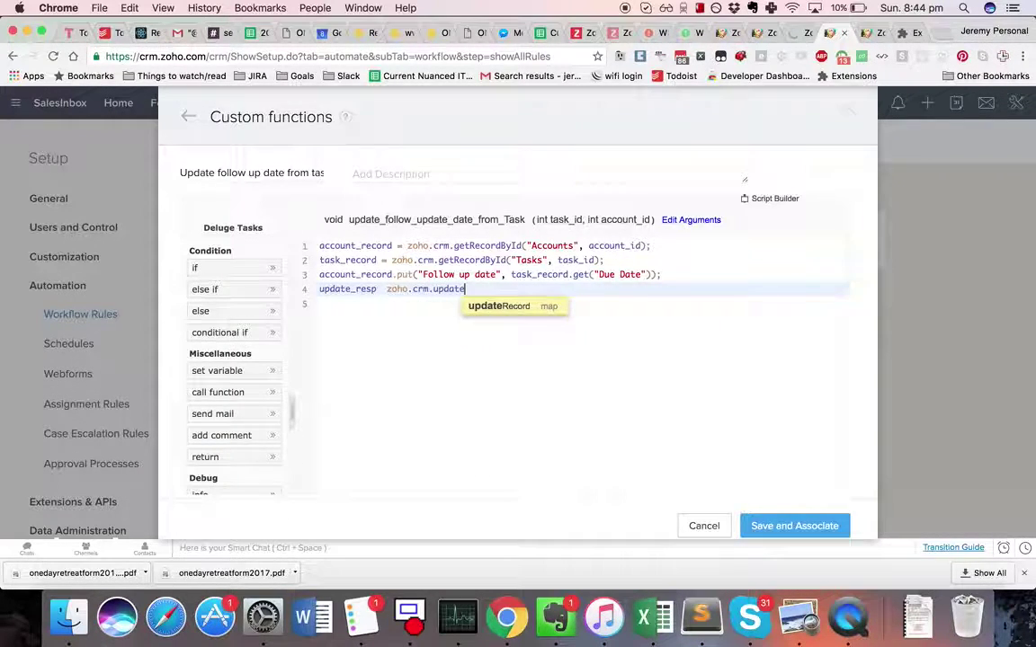
pyautogui.press('Return')
pyautogui.write('"Acco')
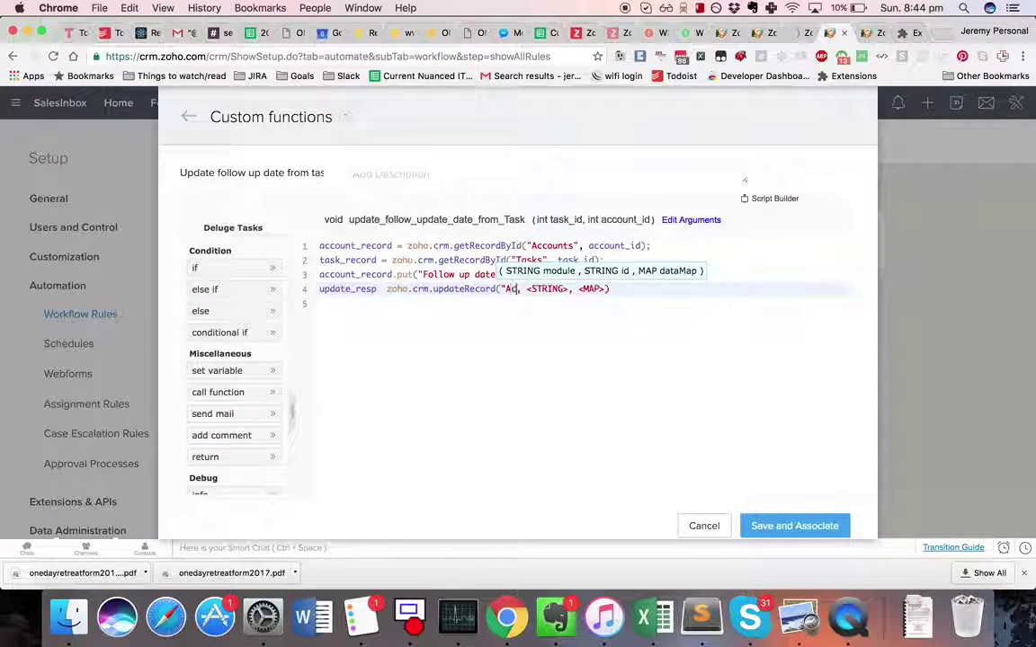
pyautogui.write('unts"')
pyautogui.press('Tab')
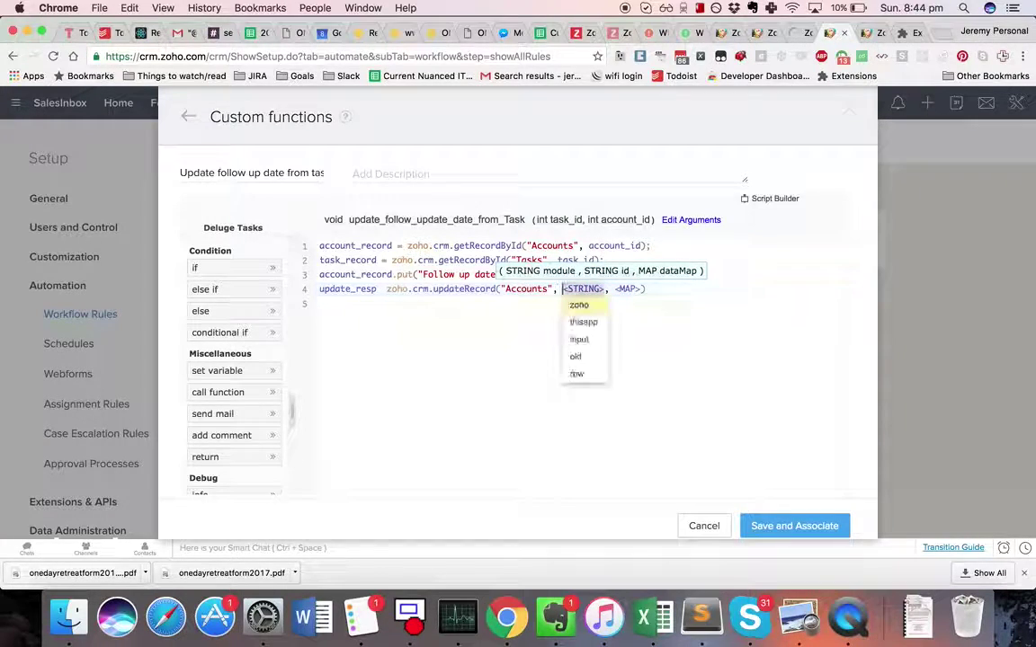
# Replace the ID placeholder in the updateRecord call with account_id.toString().
pyautogui.click(601, 289)
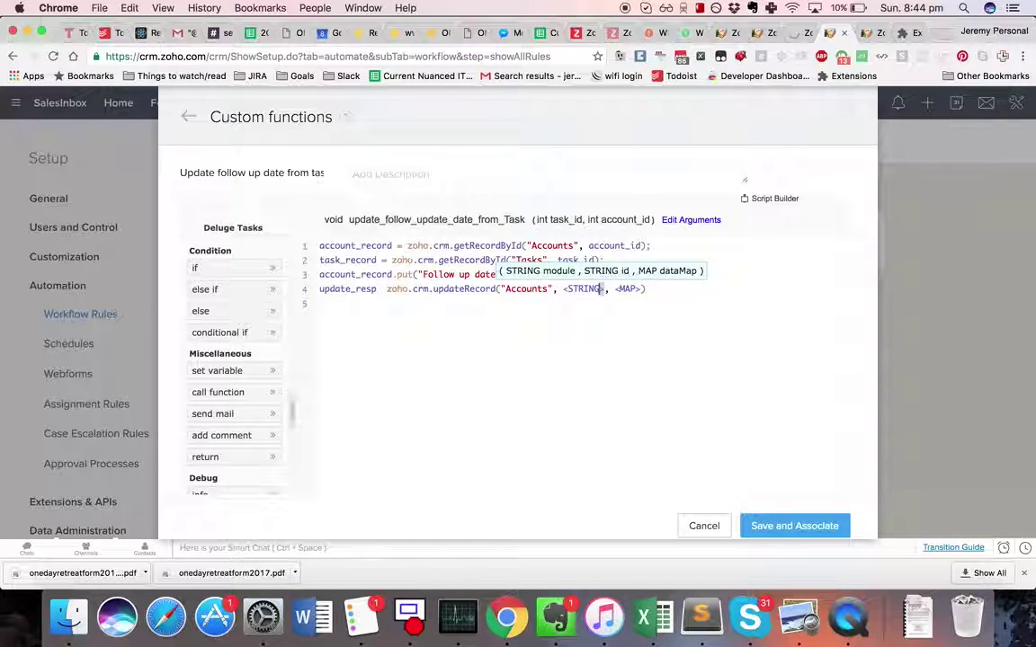
pyautogui.press('BackSpace')
pyautogui.press('BackSpace')
pyautogui.press('BackSpace')
pyautogui.press('BackSpace')
pyautogui.press('BackSpace')
pyautogui.press('BackSpace')
pyautogui.press('BackSpace')
pyautogui.press('Delete')
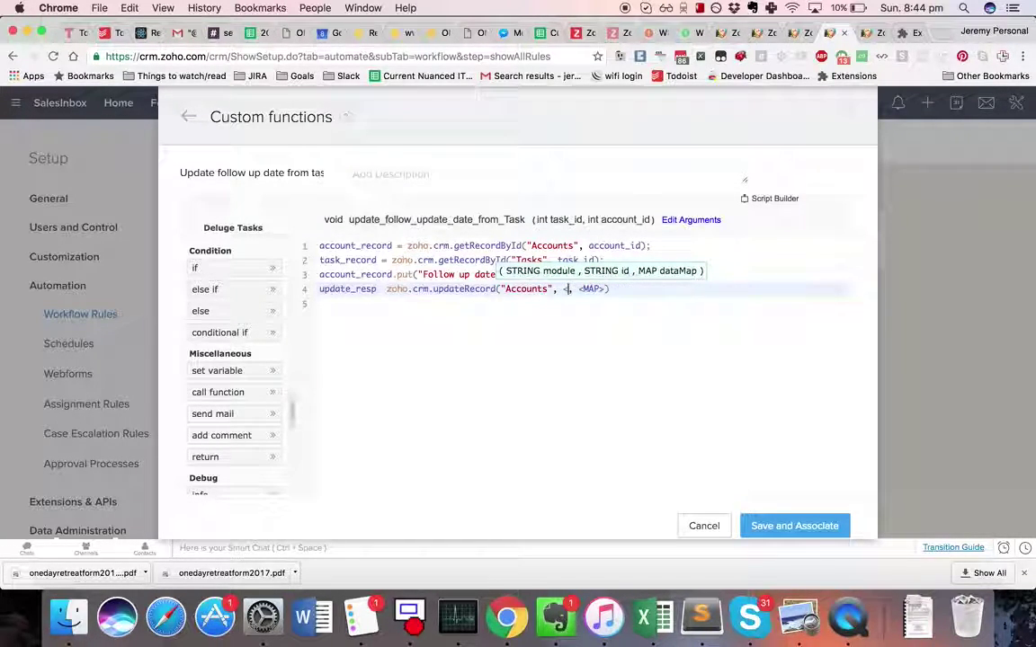
pyautogui.write('account_id.to')
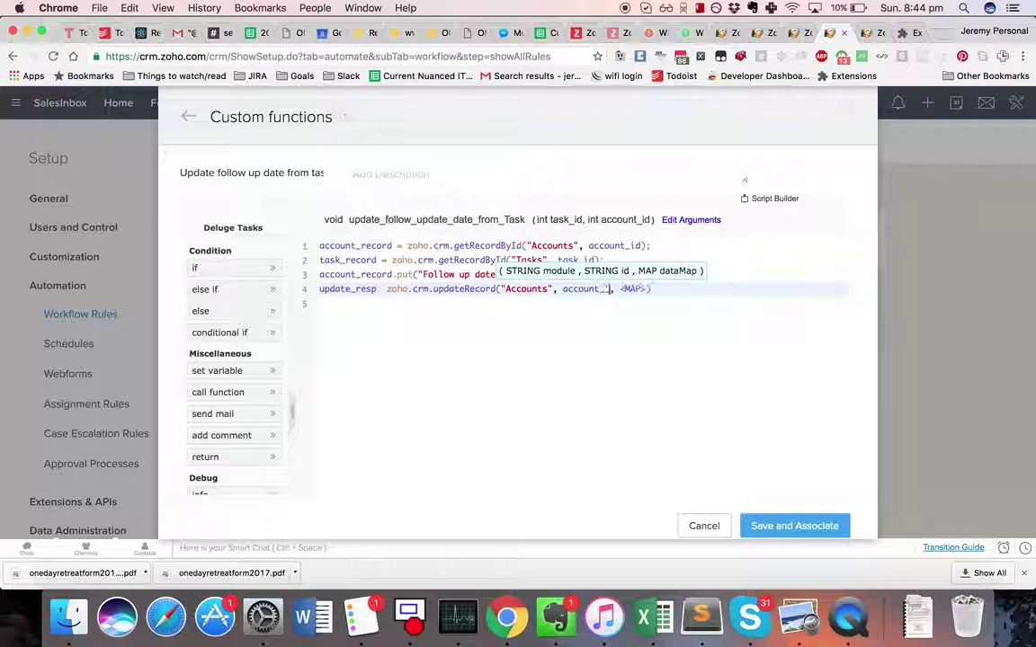
pyautogui.write('String()')
pyautogui.press('Tab')
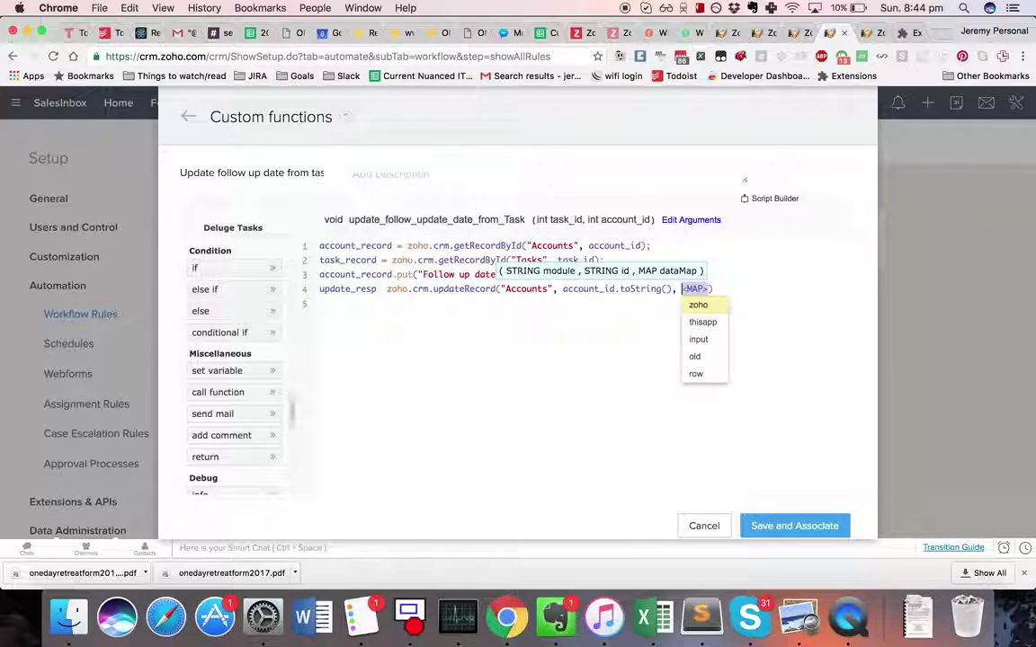
# Replace the map placeholder in the updateRecord call with account_record, end the statement with a semicolon, and remove the empty line below.
pyautogui.press('Escape')
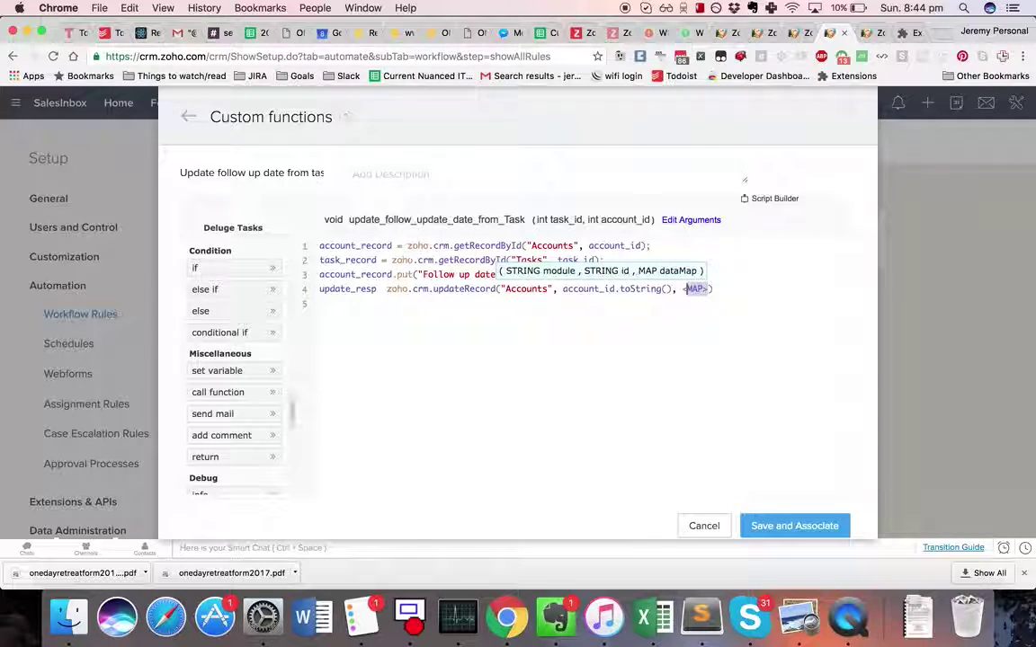
pyautogui.press('BackSpace')
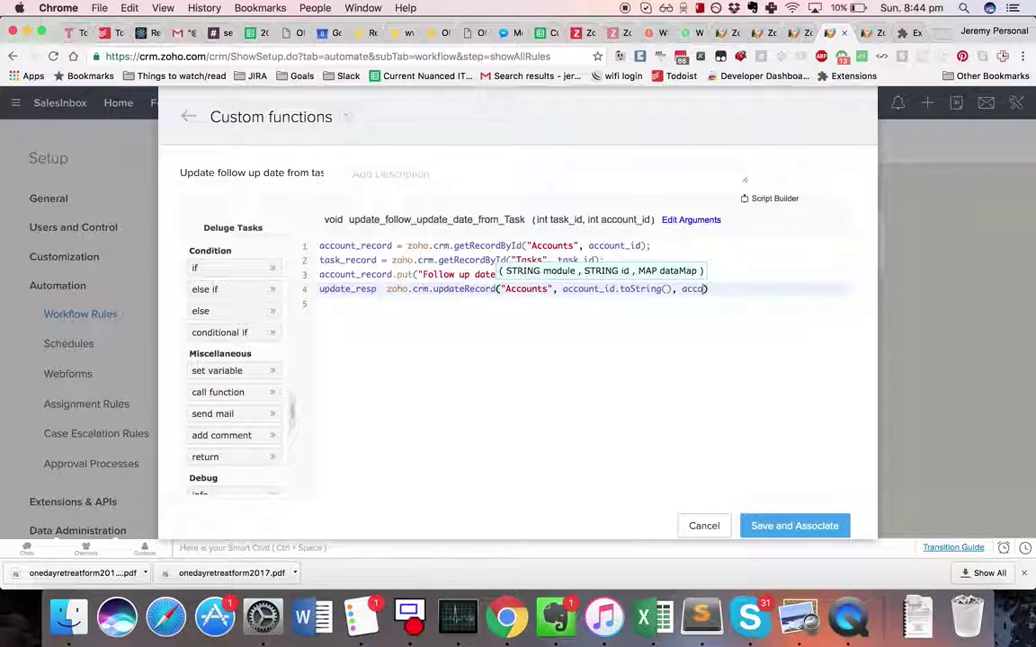
pyautogui.write('account_record')
pyautogui.press('Right')
pyautogui.write(';')
pyautogui.press('Down')
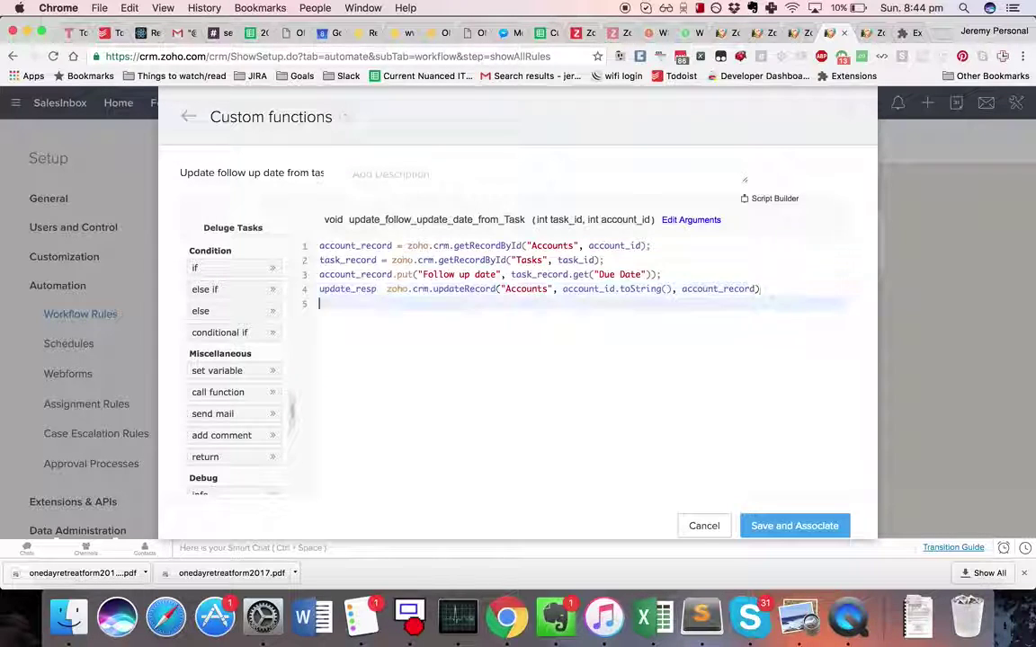
pyautogui.press('BackSpace')
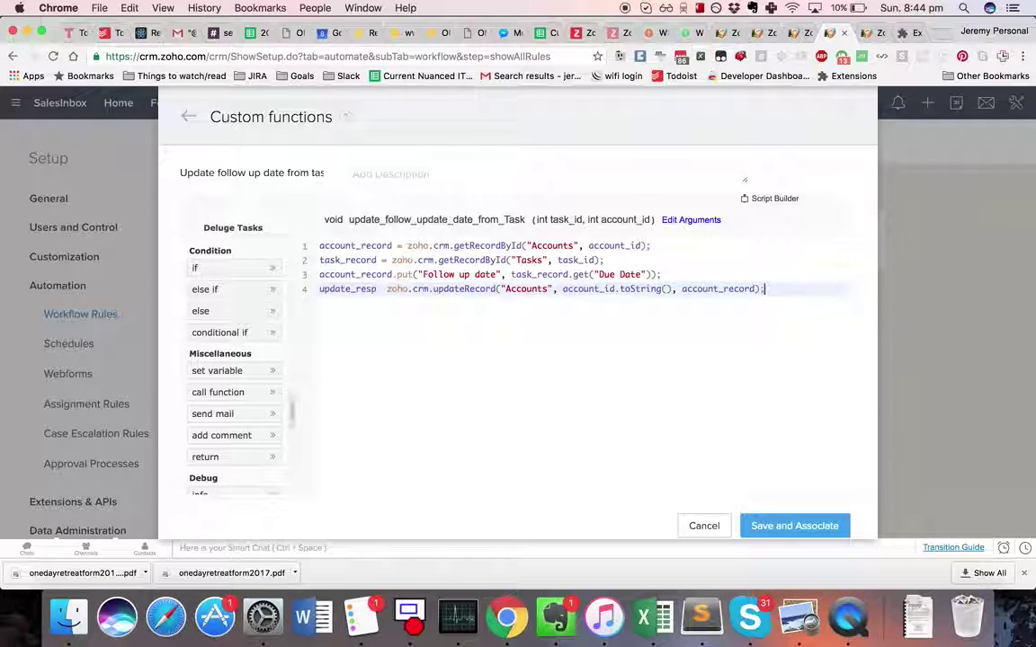
# Insert the missing = after update_resp on line 4 and add the line "info update_resp;" below it.
pyautogui.click(381, 289)
pyautogui.write('=')
pyautogui.press('End')
pyautogui.press('Return')
pyautogui.write('info update_resp')
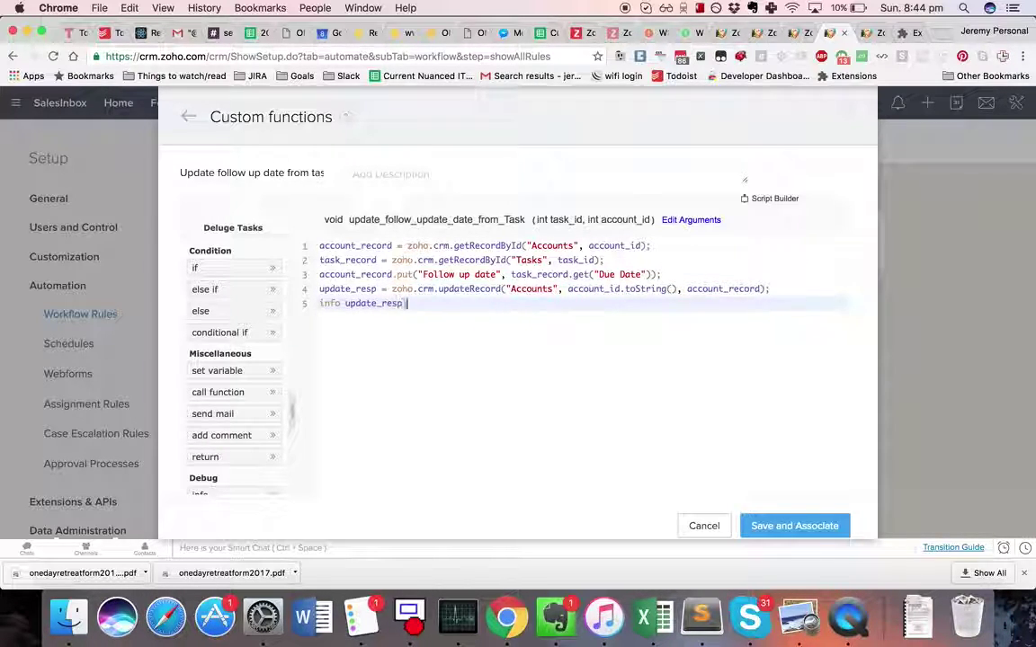
# Copy the test account's record ID from its page URL, save and execute the script, and enter the copied ID as account_id.
pyautogui.scroll(-3, 292, 476)
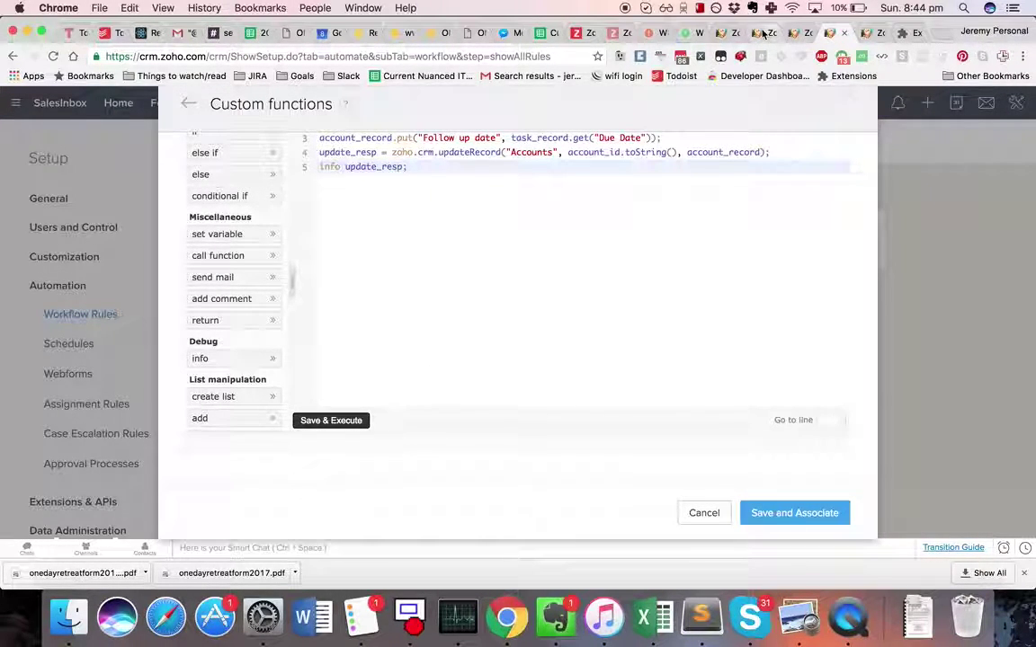
pyautogui.click(793, 36)
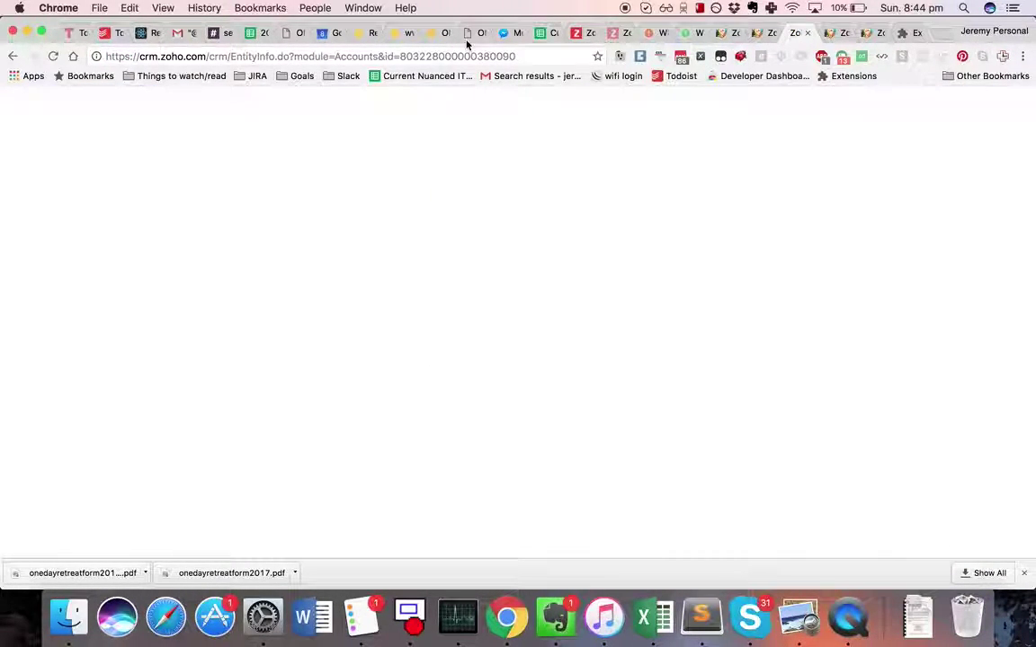
pyautogui.doubleClick(467, 56)
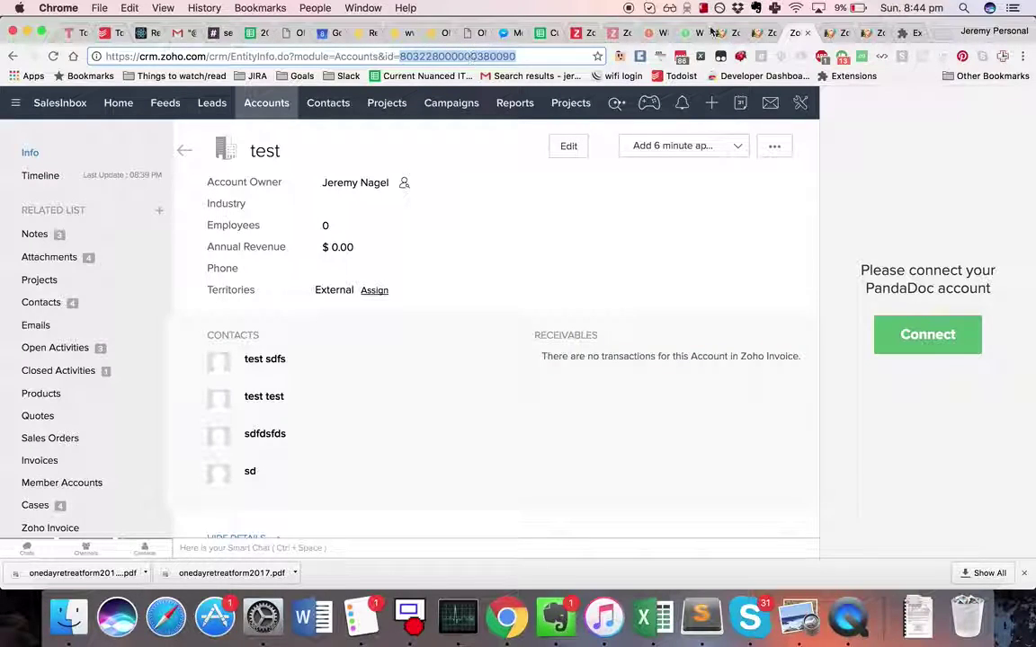
pyautogui.click(834, 36)
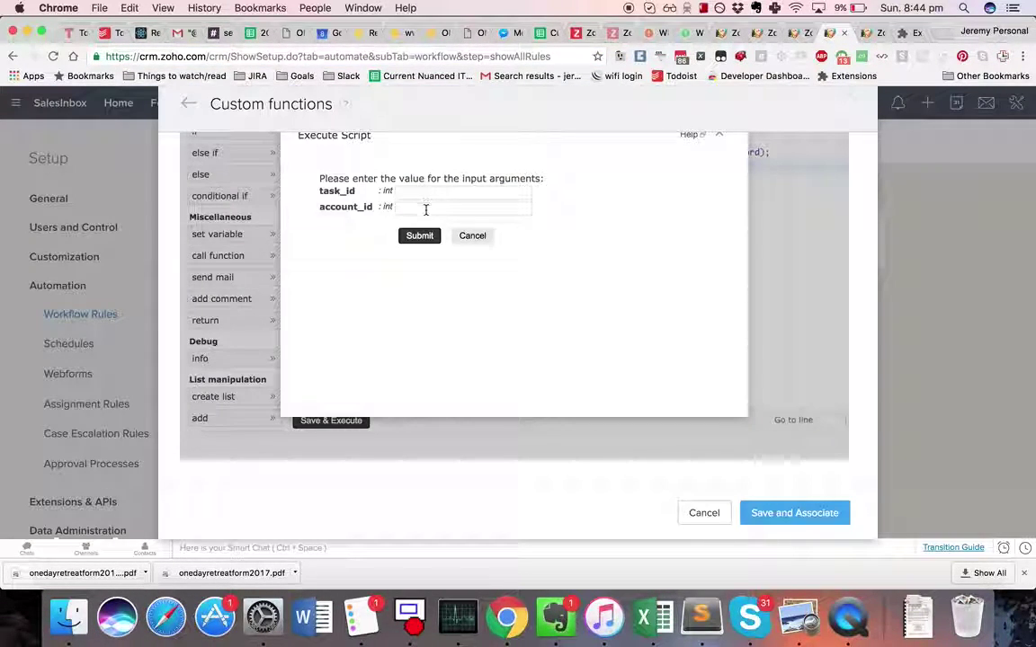
pyautogui.click(426, 210)
pyautogui.press('super+shift+v')
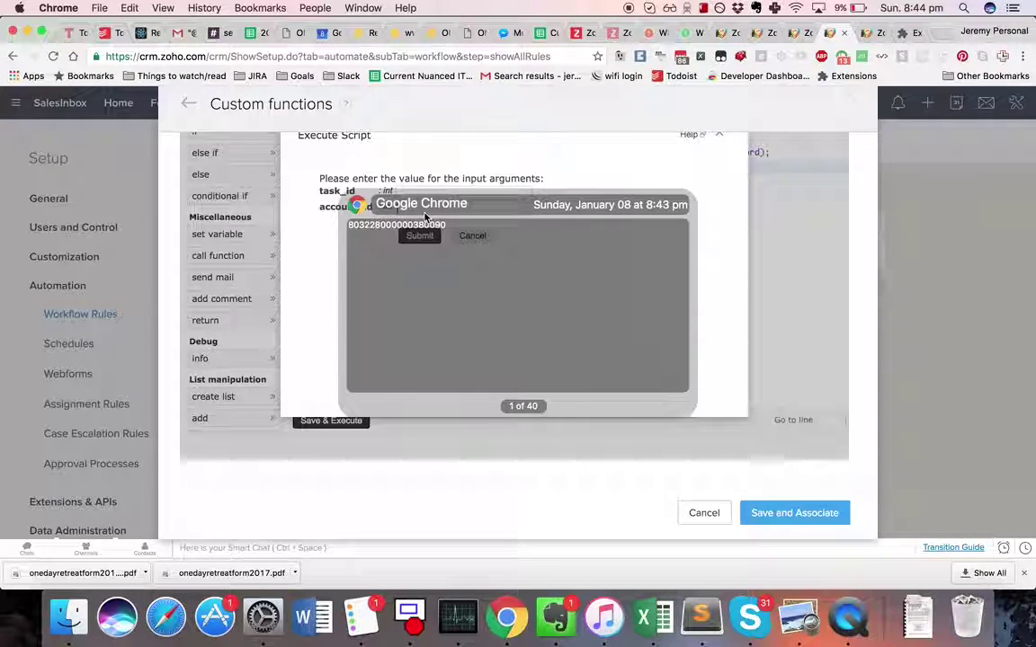